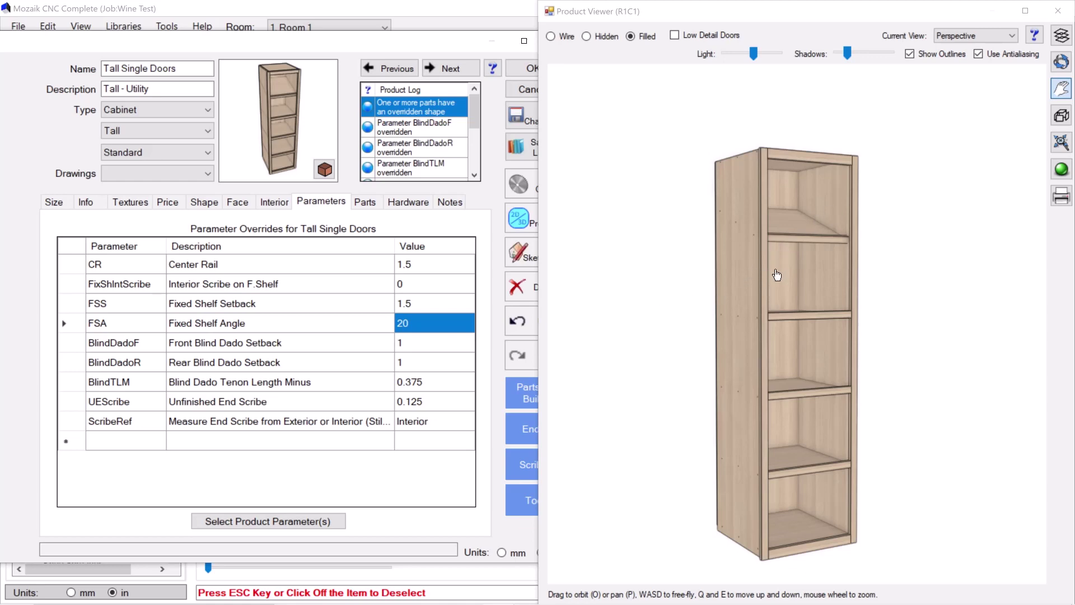
Step: Orbit, pan and zoom in for a closer look at the cabinet's angled shelf
drag(762, 281, 880, 321)
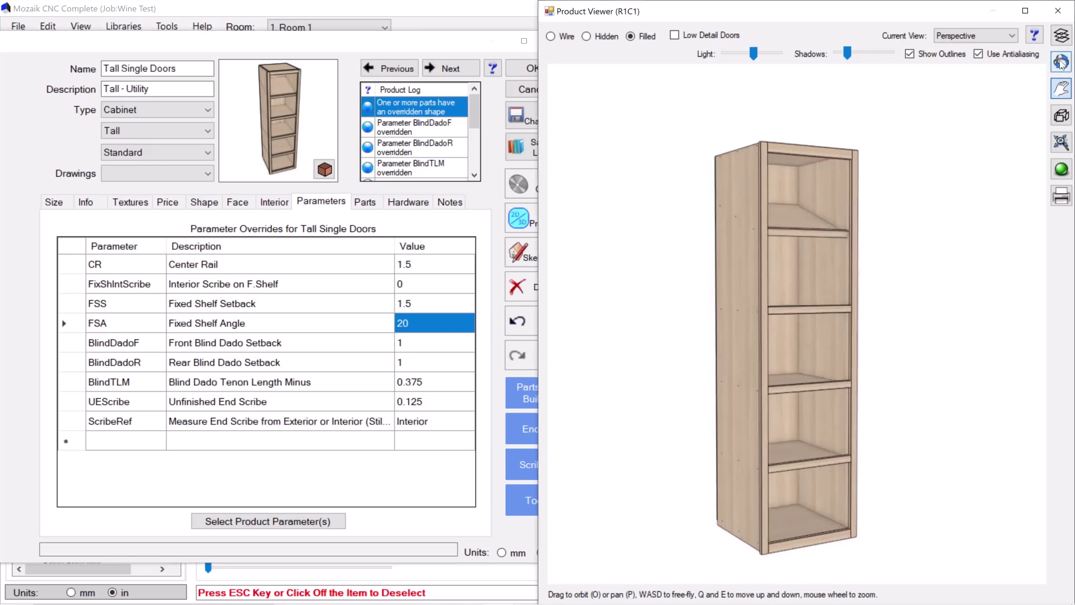
scroll(811, 104, up, 2)
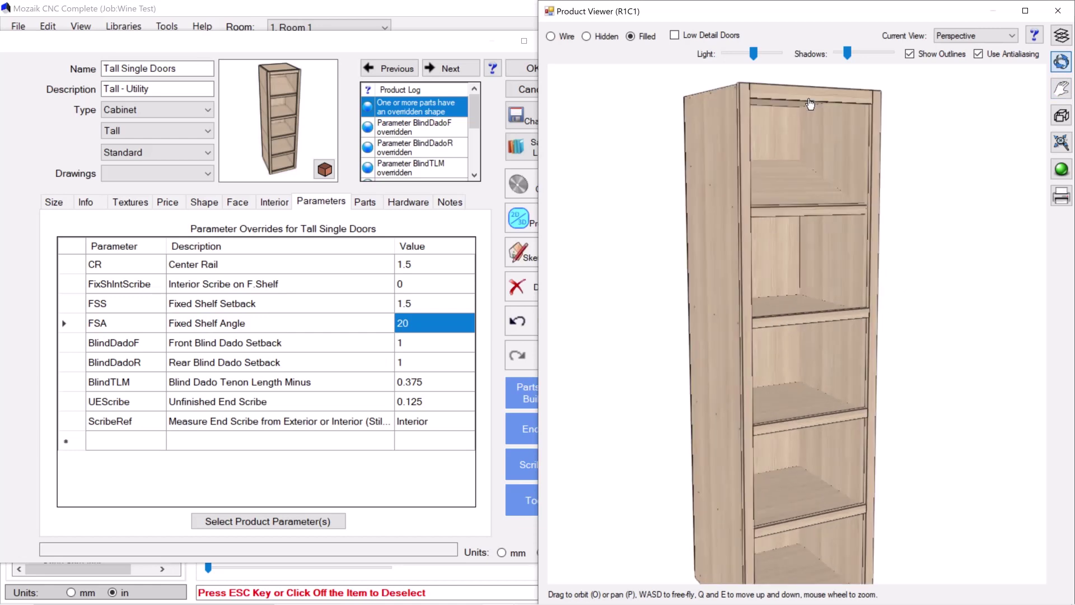
click(1061, 88)
drag(938, 168, 906, 244)
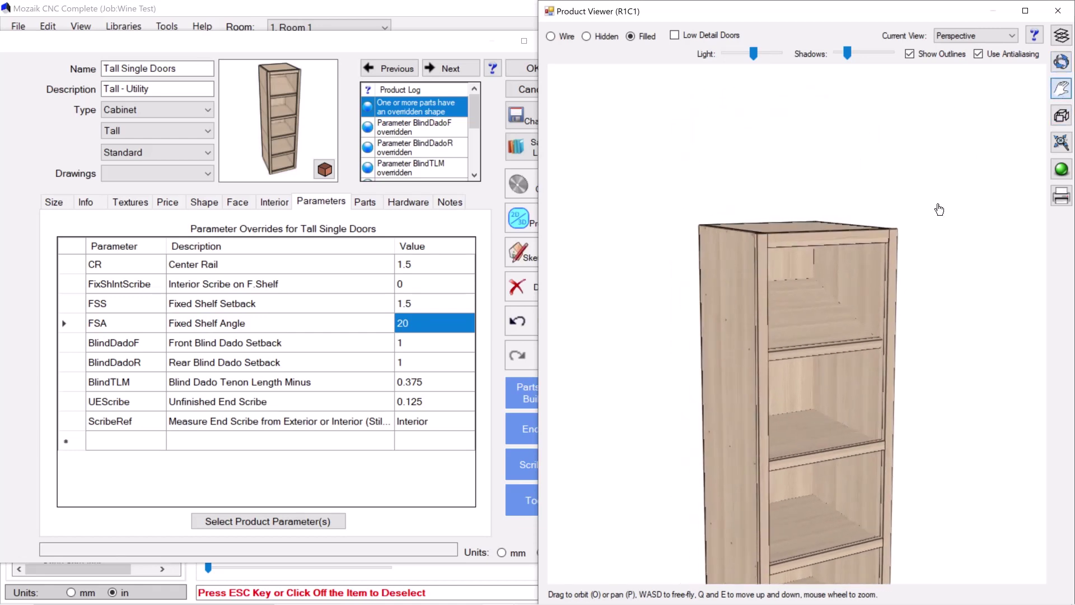
scroll(907, 244, up, 1)
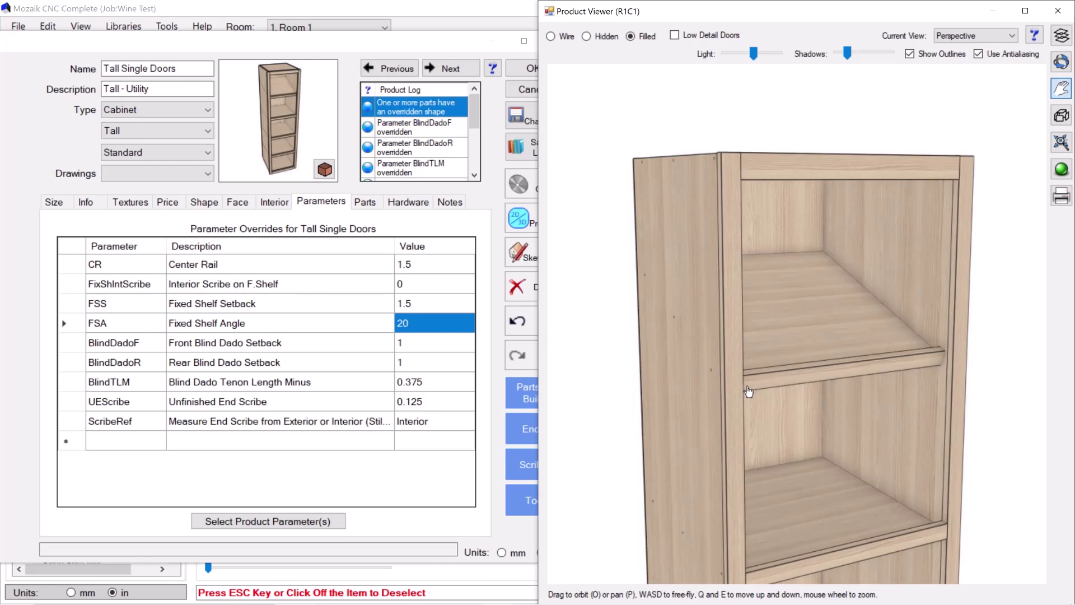
Step: Try Fixed Shelf Angle values of 10 and 0, then restore it to 20
click(428, 303)
click(422, 328)
text(10)
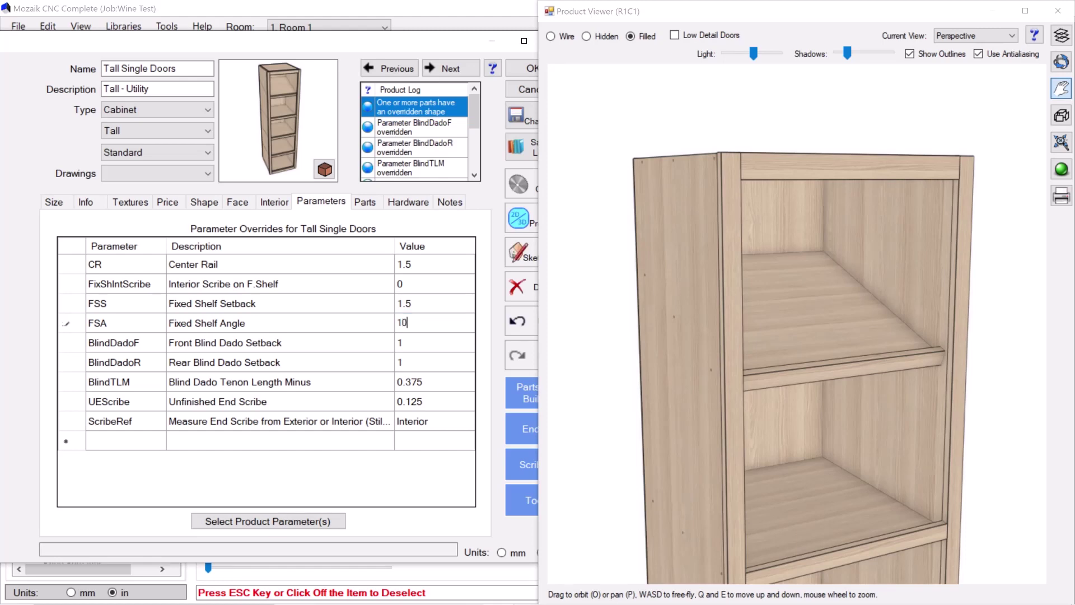
key(Return)
click(422, 327)
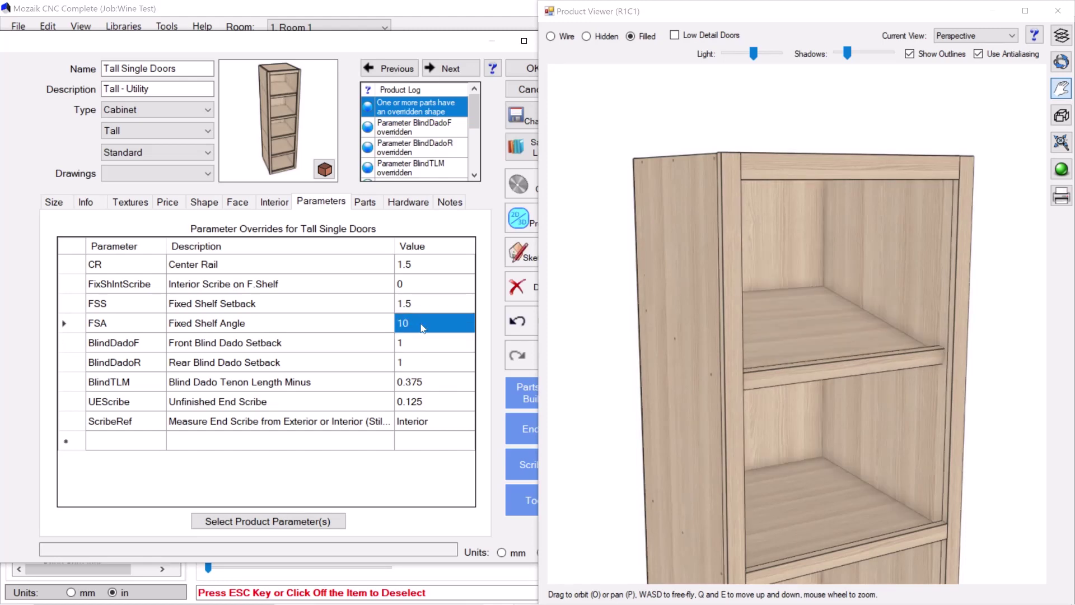
text(0)
key(Return)
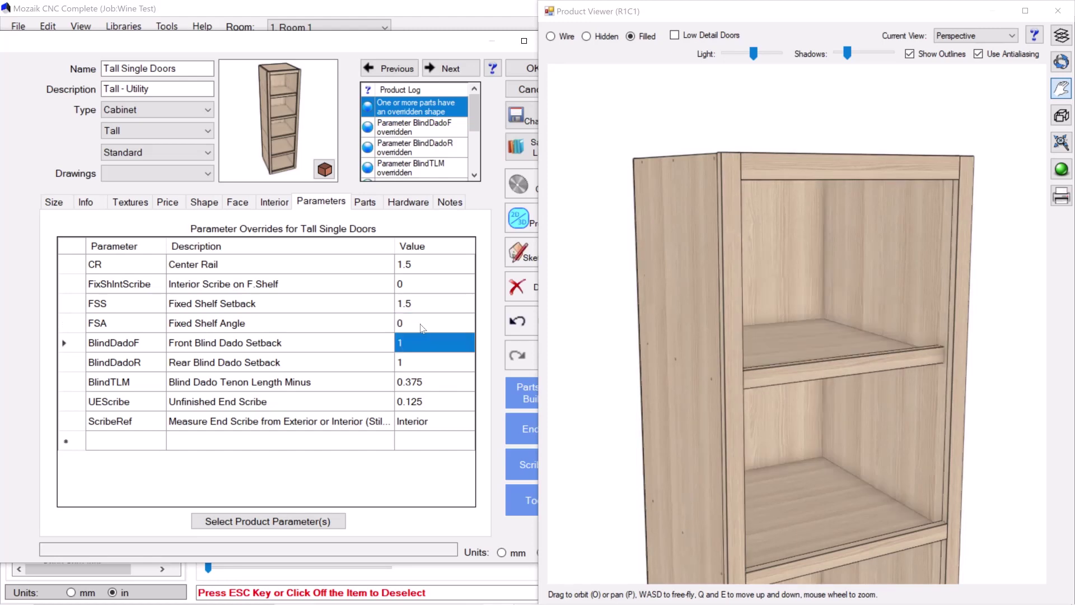
click(418, 329)
text(20)
key(Return)
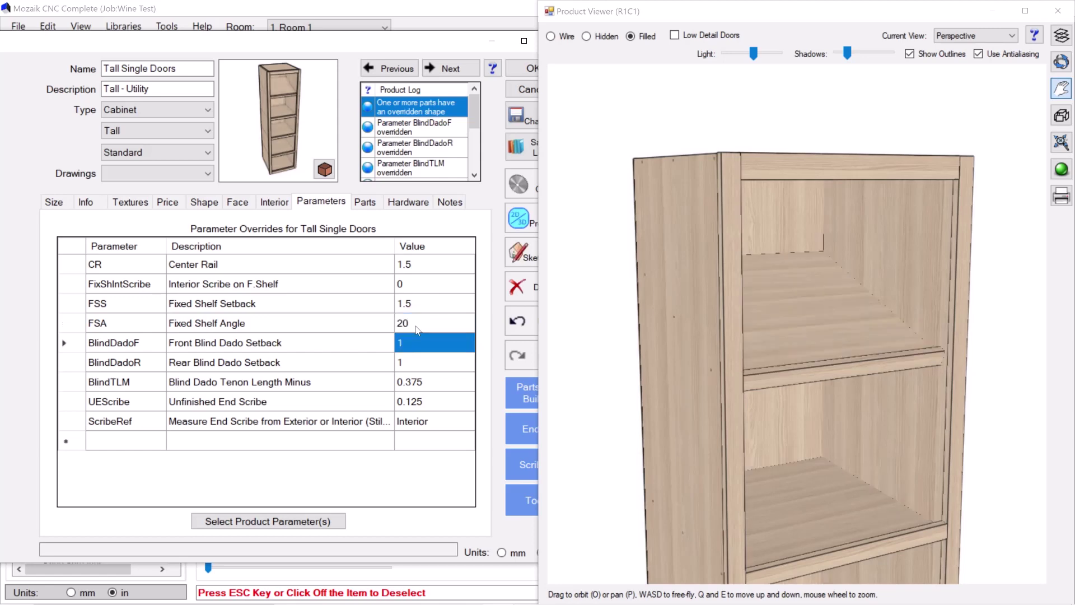
Step: Try a Fixed Shelf Setback of 3, then restore it to 1.5
click(420, 309)
text(3)
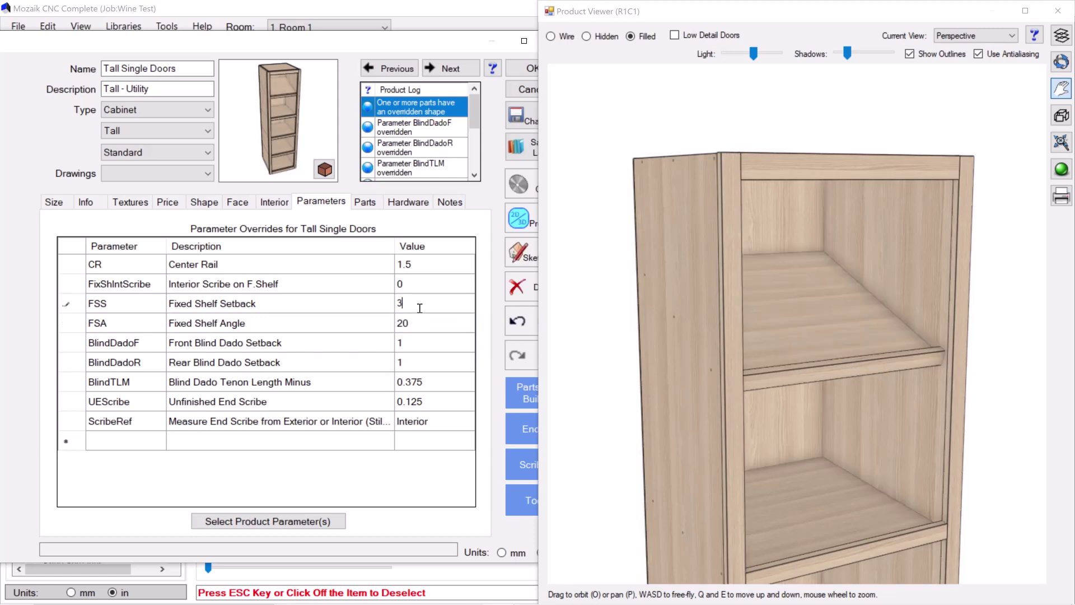
key(Return)
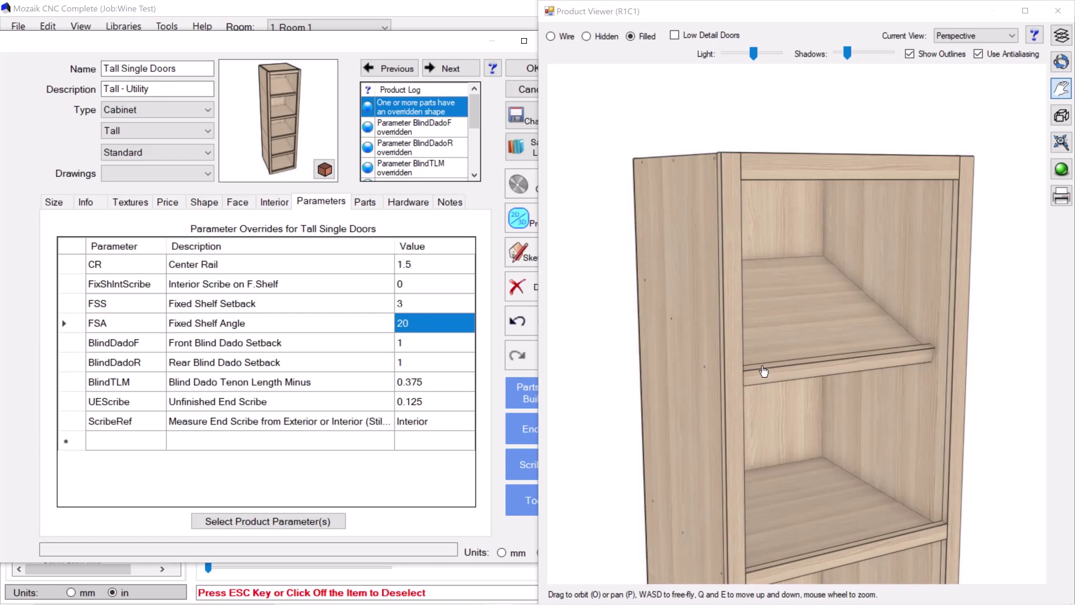
click(414, 310)
click(413, 310)
text(1.5)
key(Return)
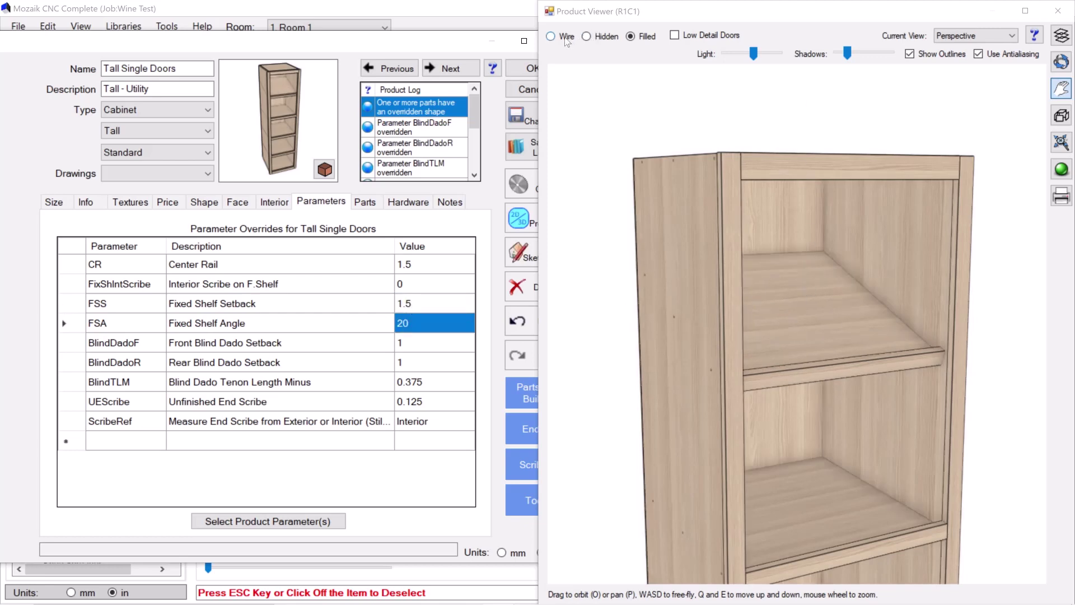
Step: Show the cabinet as a wireframe and orbit around to inspect the angled shelf
click(550, 36)
scroll(656, 352, up, 5)
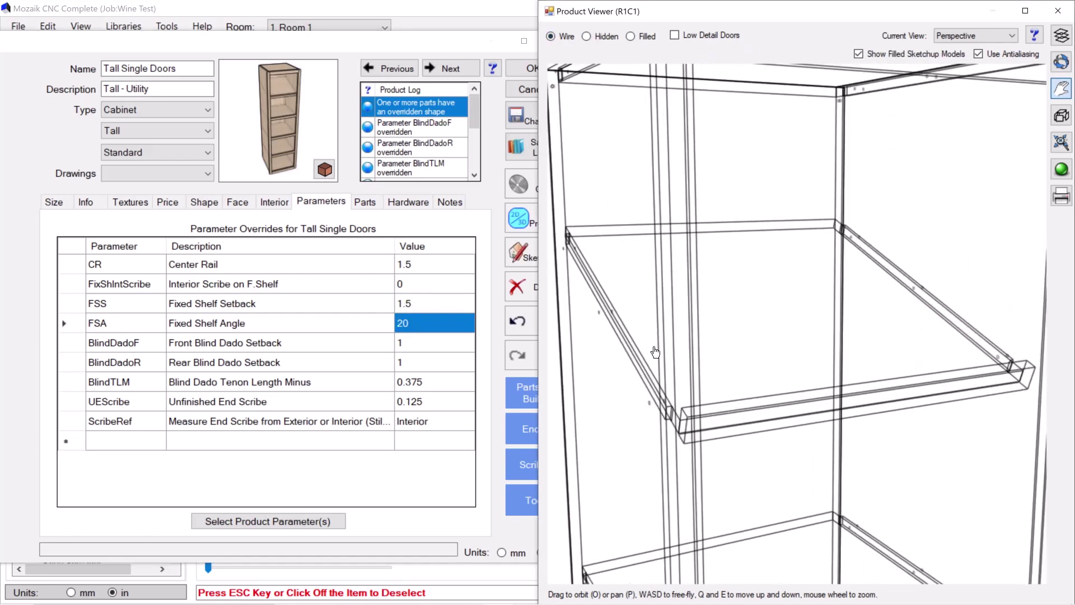
click(1062, 62)
drag(954, 175, 845, 286)
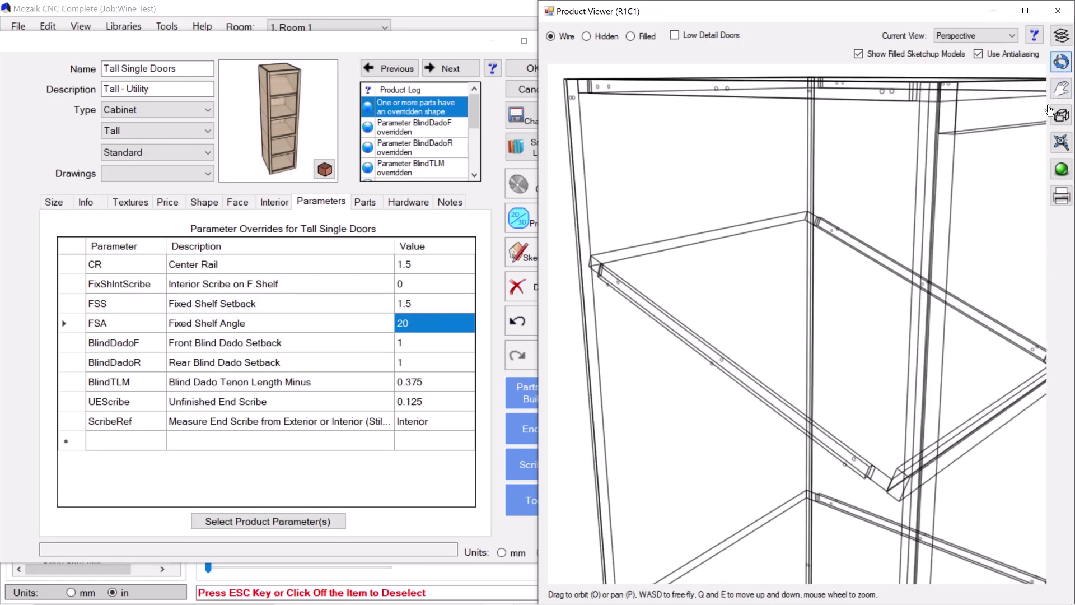
drag(925, 318, 982, 369)
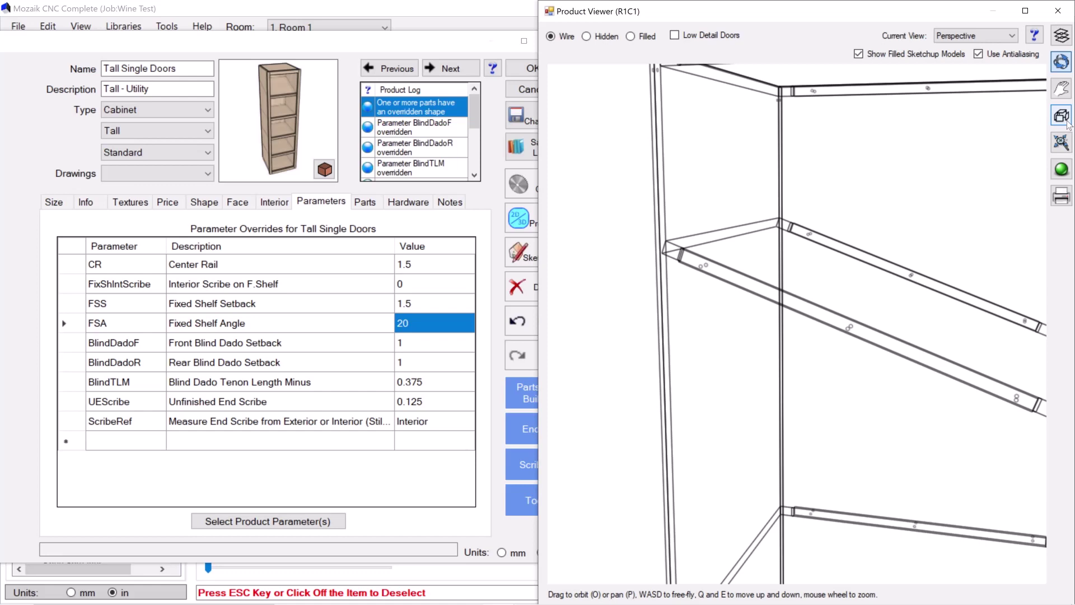
drag(1015, 180, 953, 311)
scroll(869, 311, down, 5)
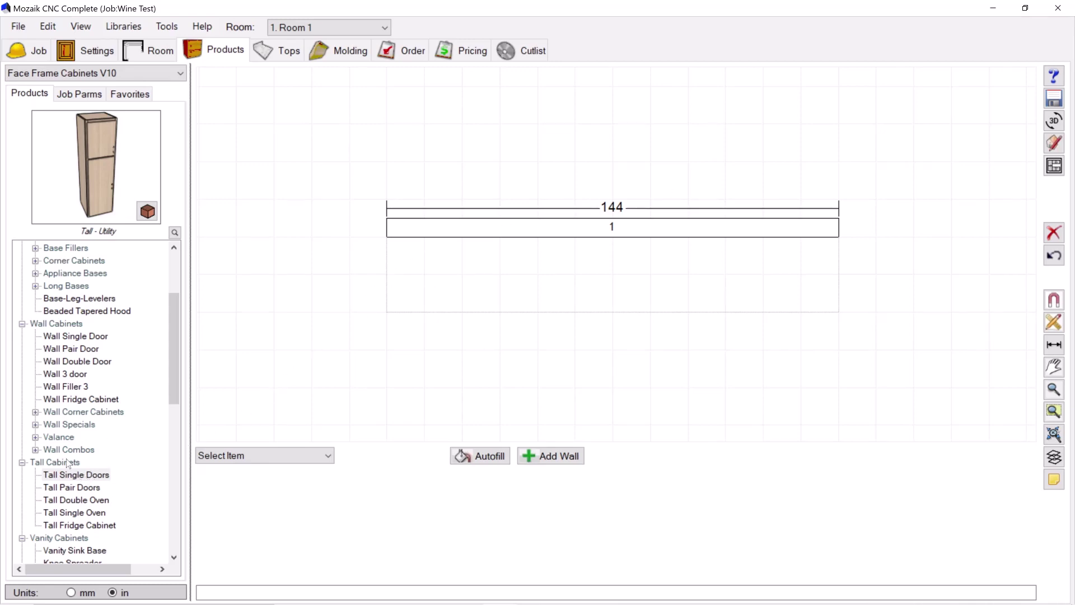
Step: Place a Tall Single Doors cabinet at the wall's left end with Fin Ends set to None
drag(70, 478, 443, 253)
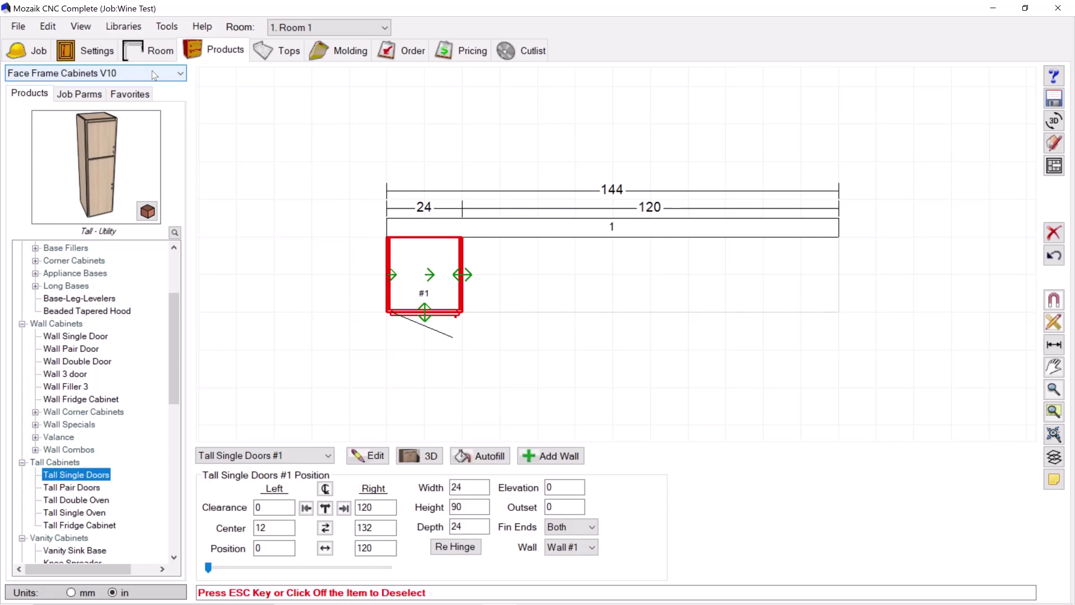
scroll(414, 258, up, 2)
scroll(415, 258, up, 1)
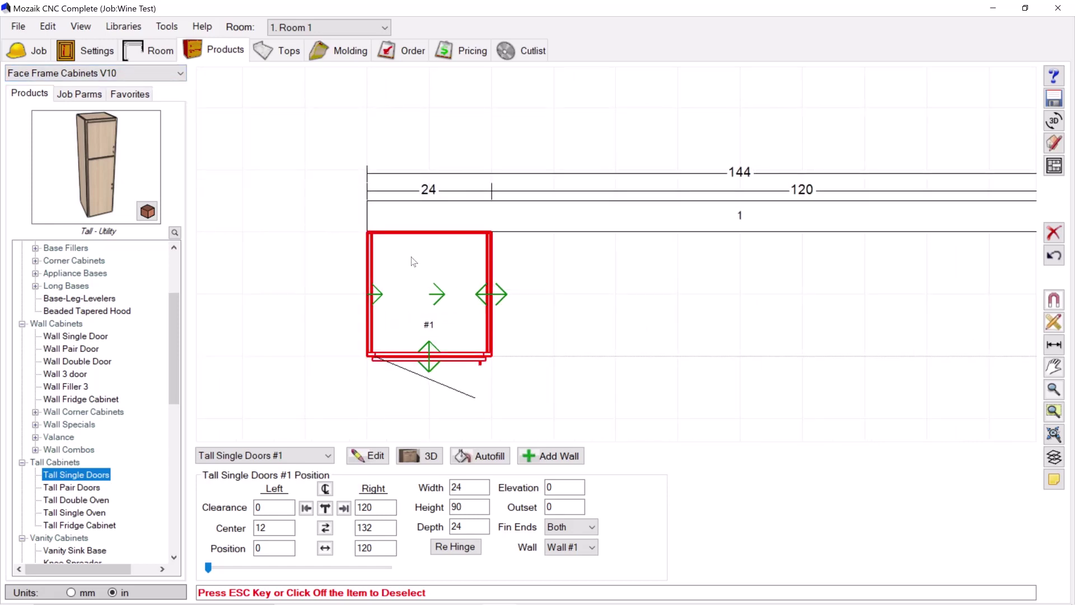
click(580, 527)
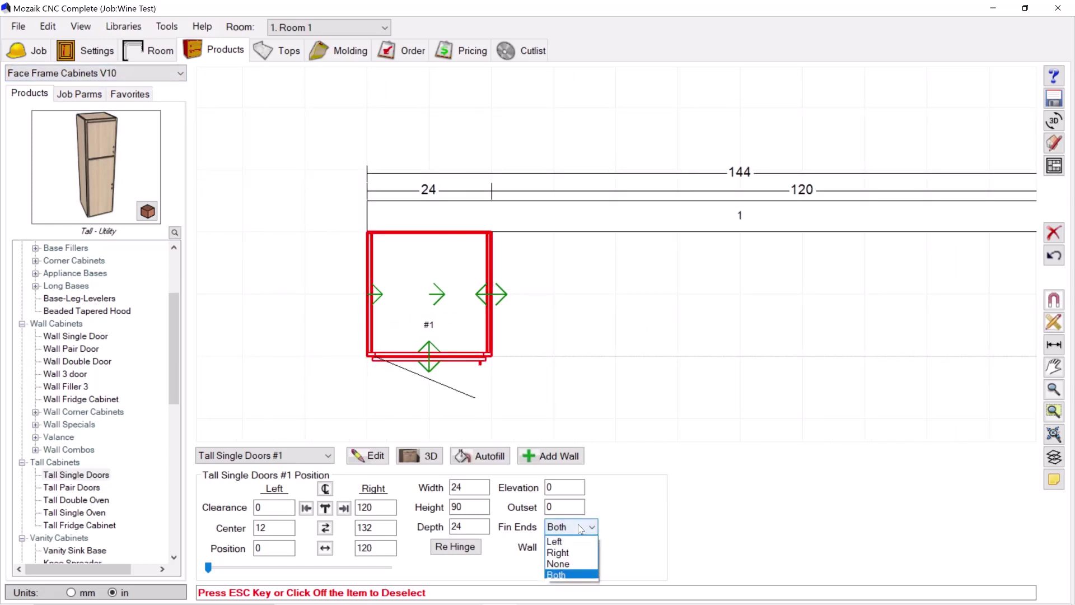
click(559, 564)
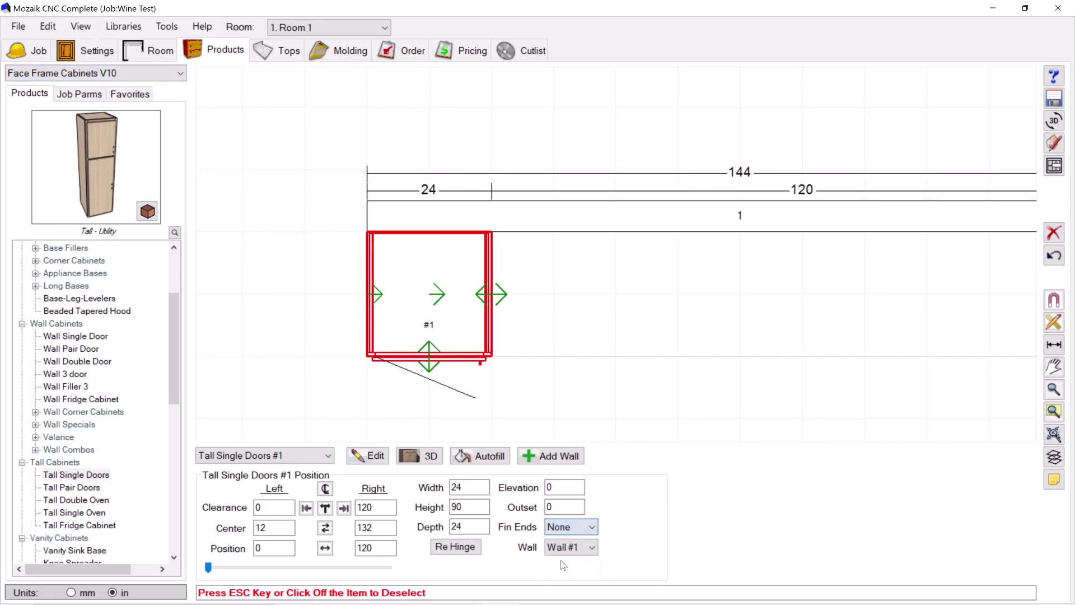
Step: Open the cabinet in the product editor with a perspective, filled 3-D preview
click(365, 455)
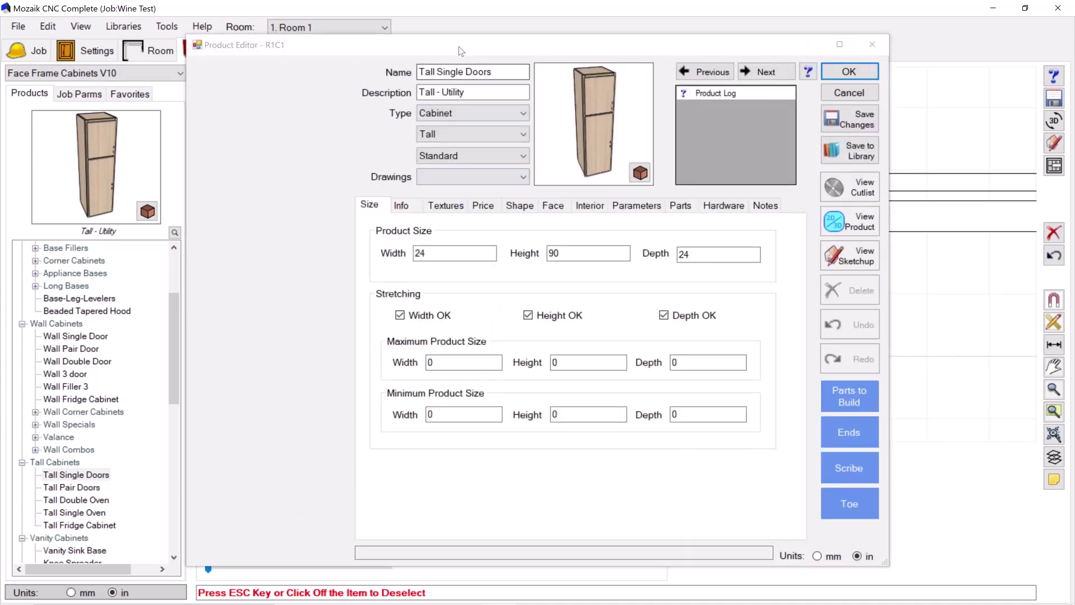
drag(459, 46, 247, 45)
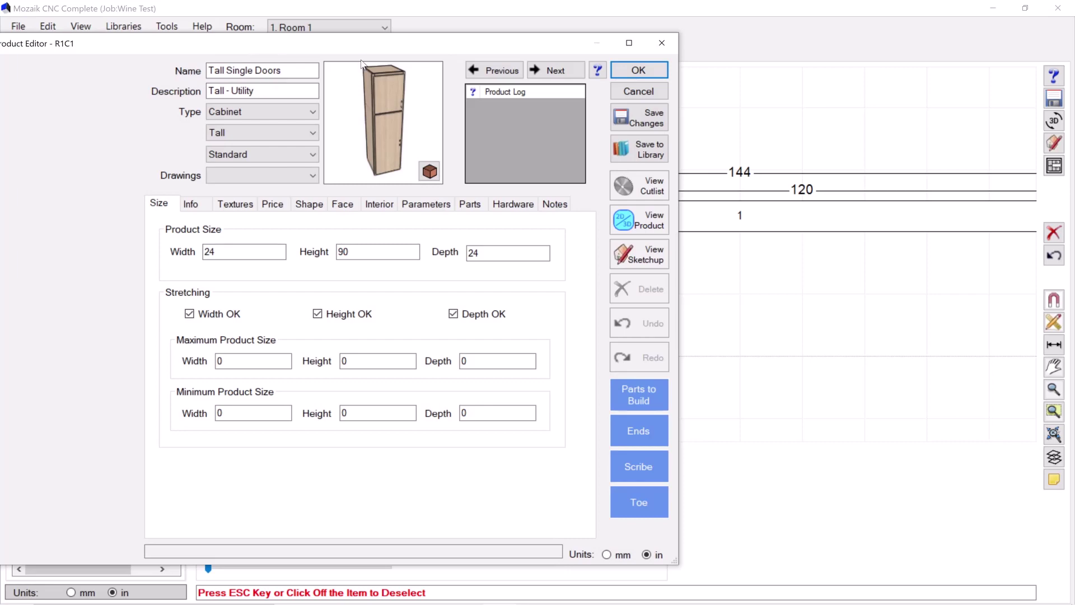
click(651, 217)
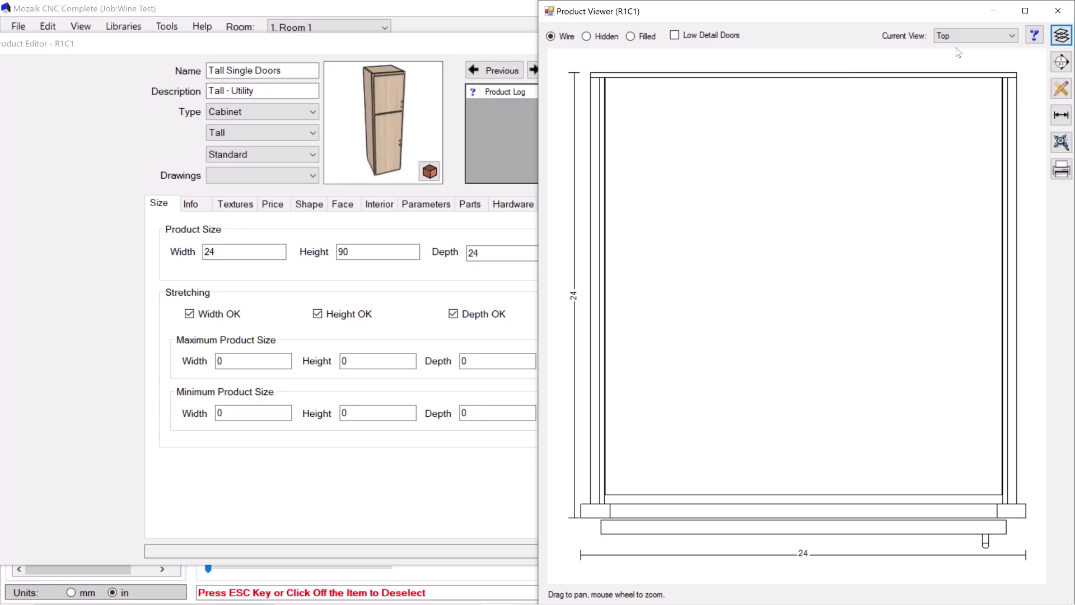
click(964, 36)
click(961, 100)
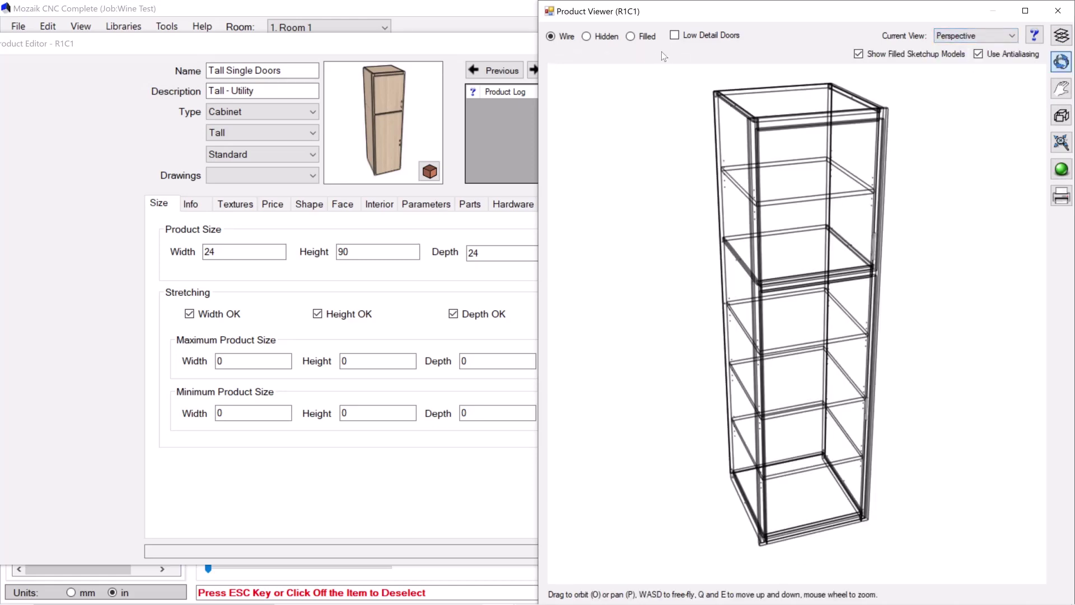
click(632, 36)
click(263, 49)
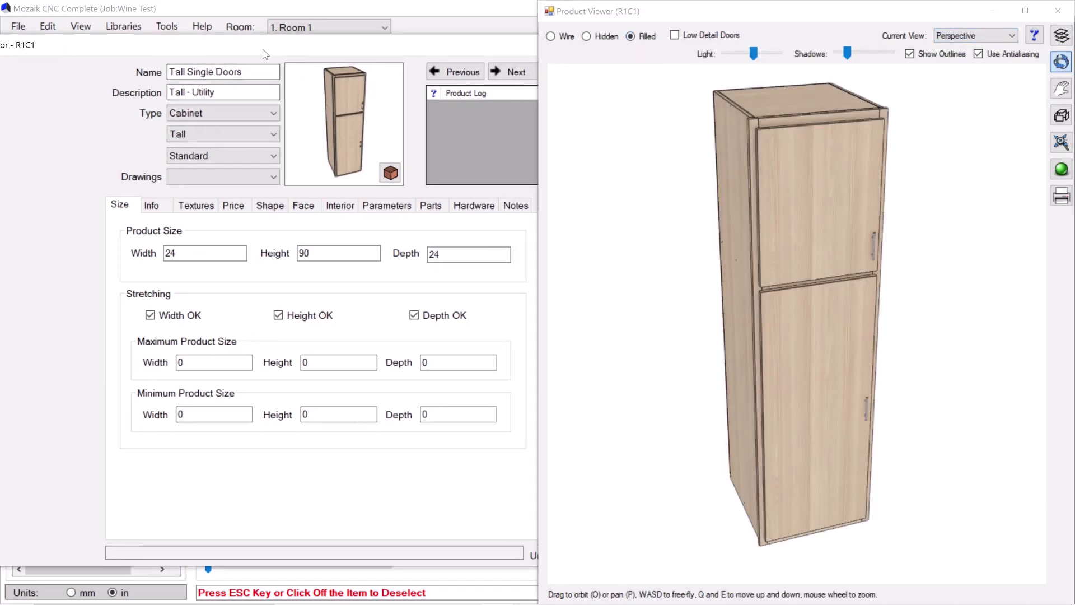
Step: Clear the face frame's doors and rail, then split the opening into 5 equal open horizontal sections
click(246, 202)
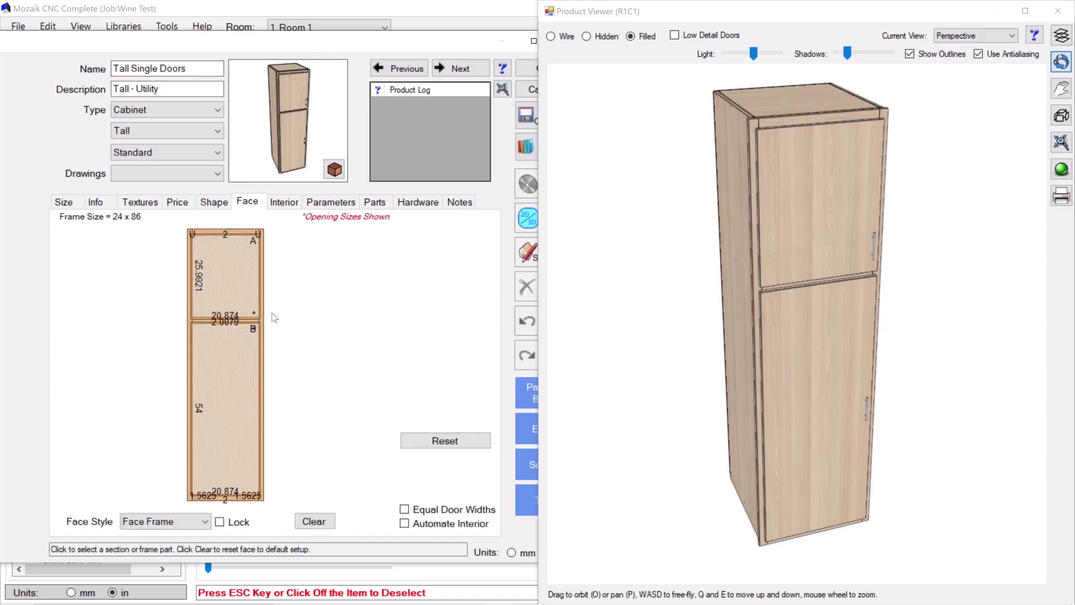
click(321, 515)
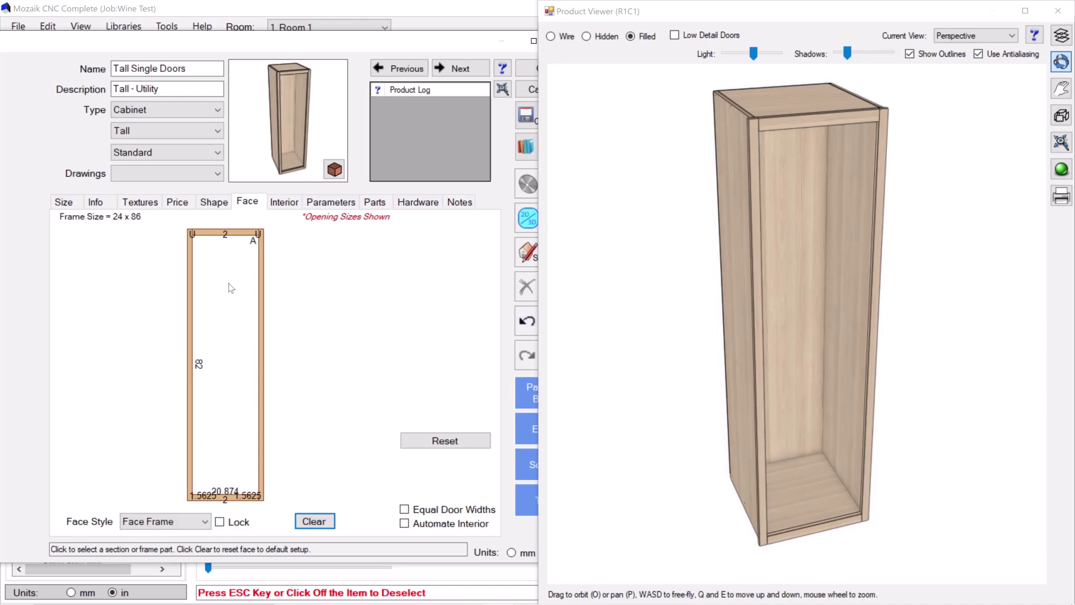
click(225, 331)
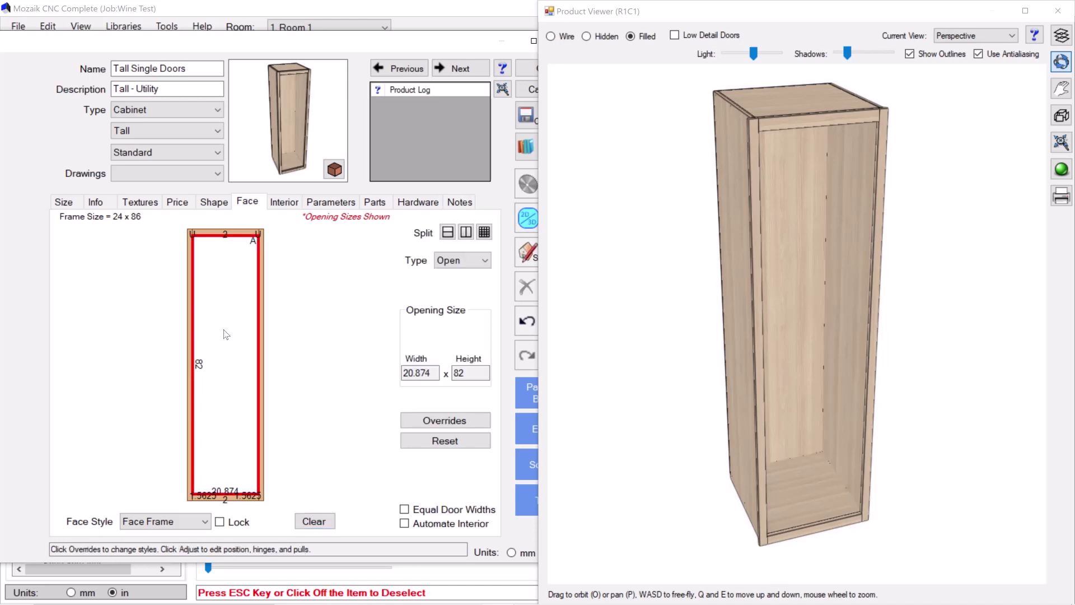
click(485, 233)
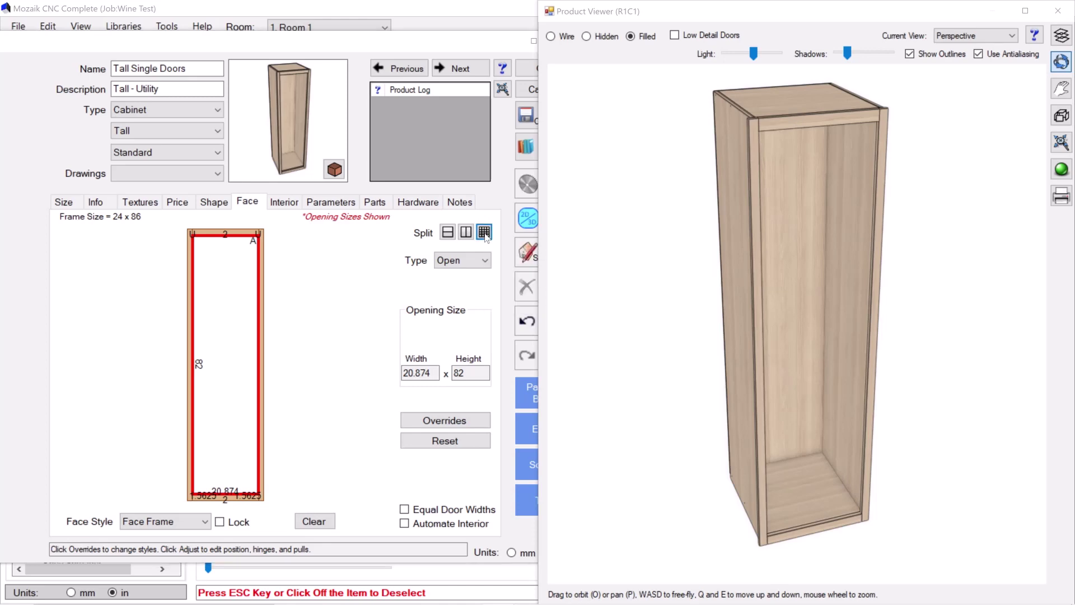
click(303, 324)
click(302, 324)
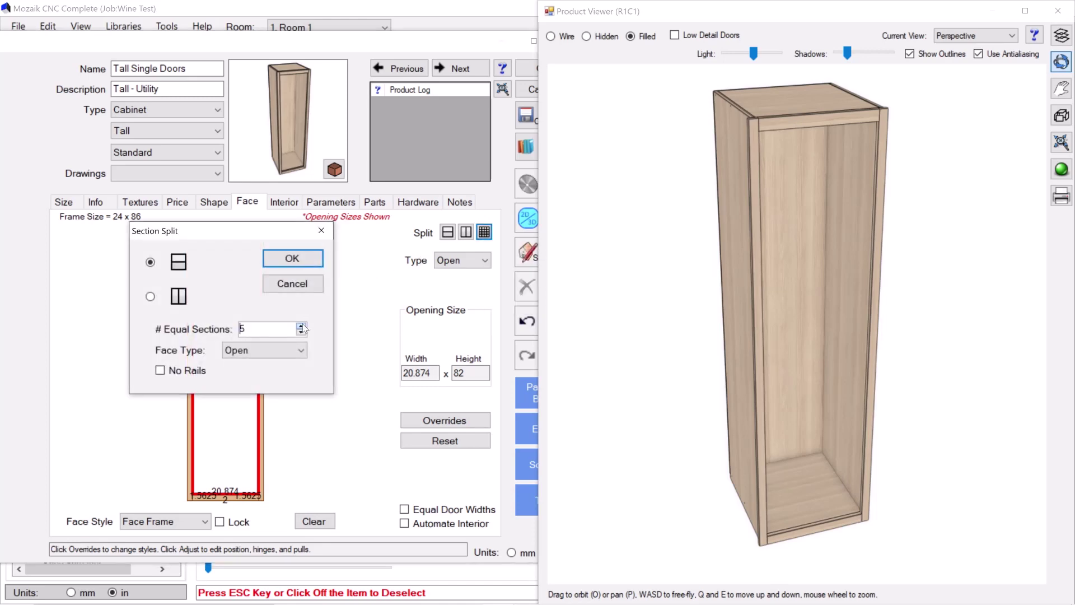
click(311, 260)
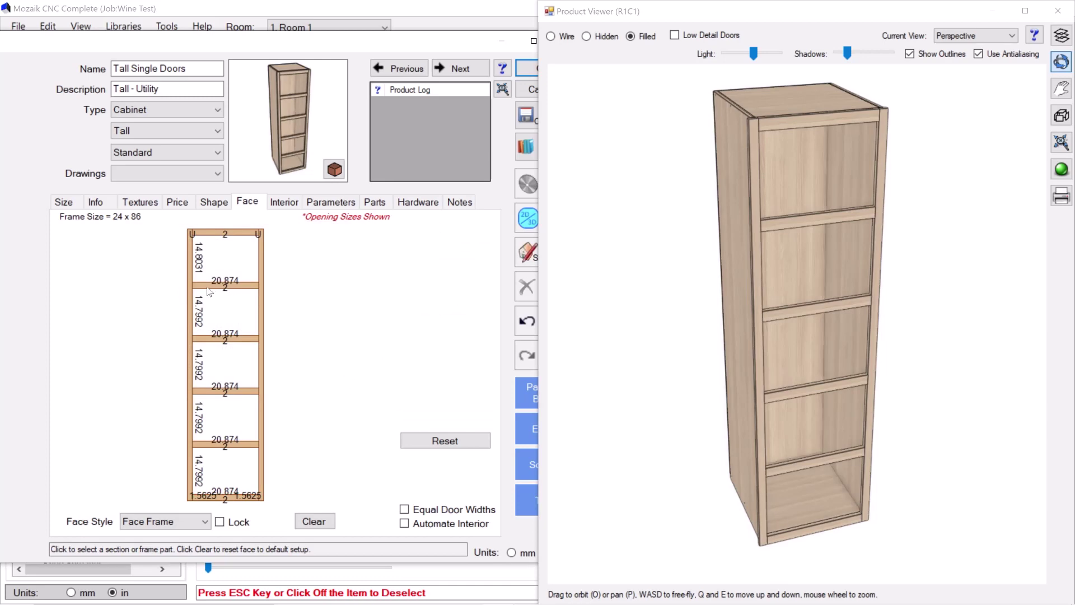
Step: Set the top rail's width to 1, then reset the face frame to one 82-inch opening
click(236, 285)
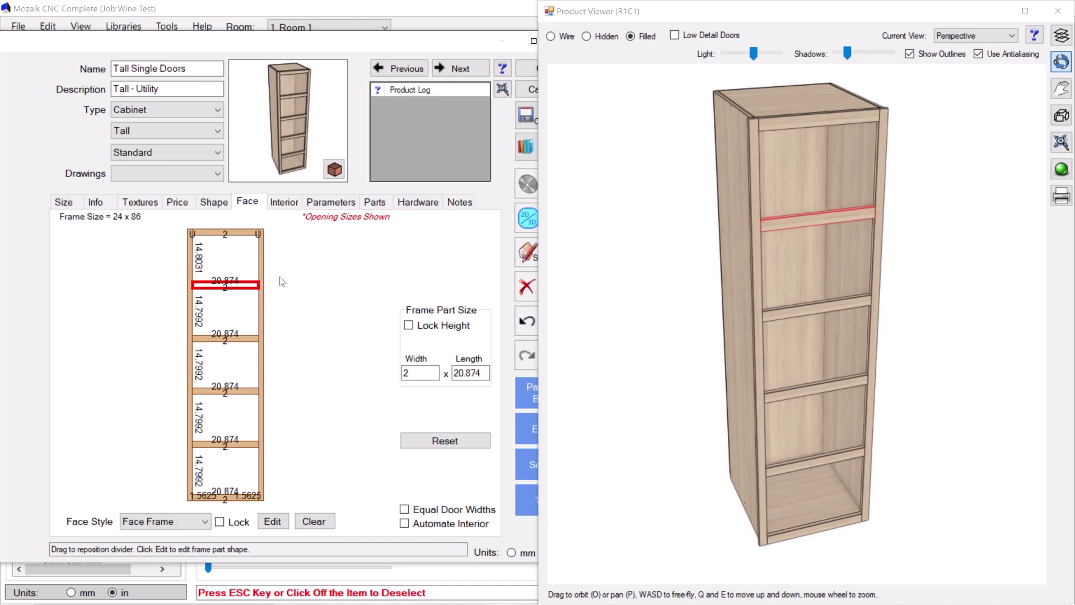
double_click(415, 373)
text(1.5)
key(Return)
click(253, 340)
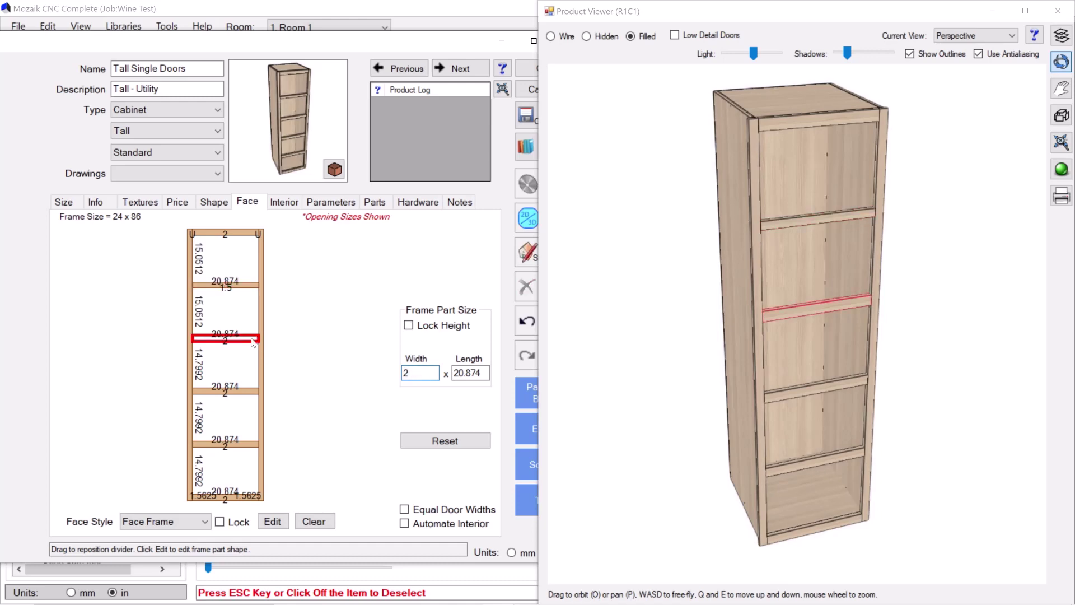
click(409, 374)
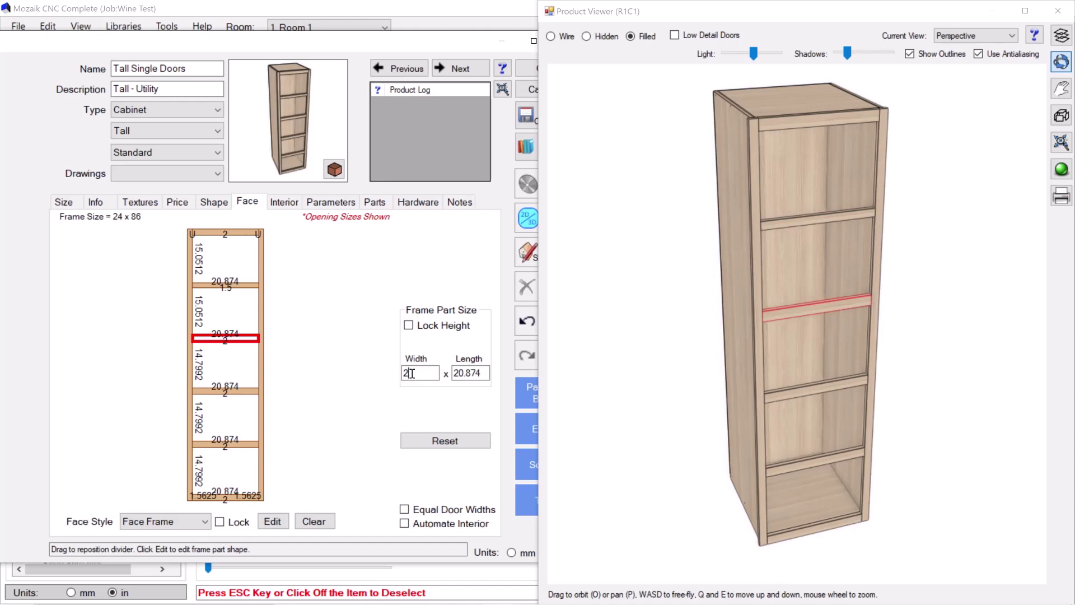
click(443, 441)
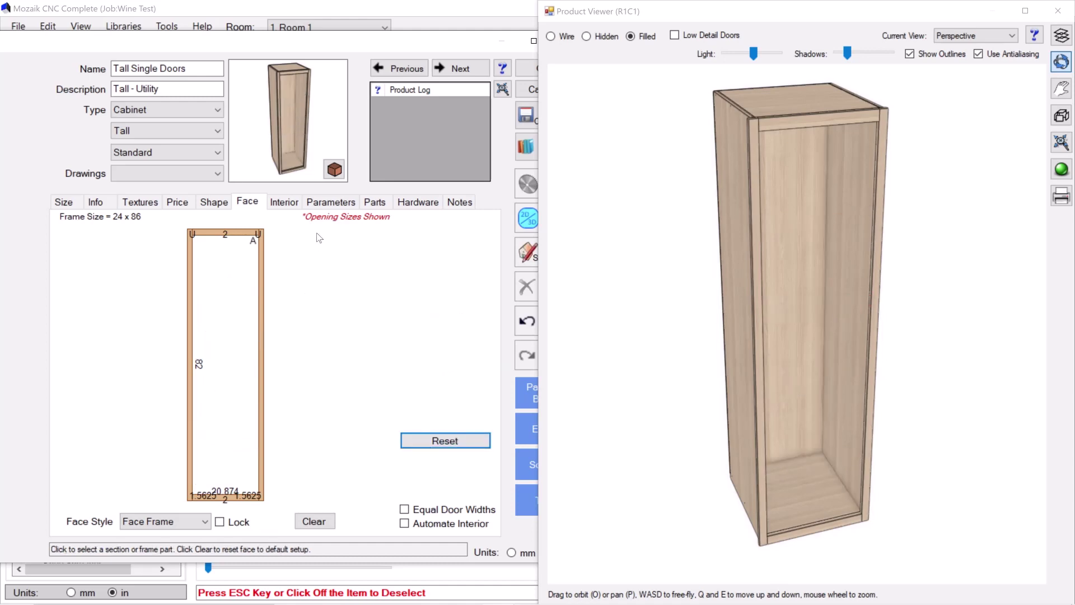
Step: Add the Face category's CR Center Rail override to the cabinet with a value of 1.5
click(330, 202)
click(89, 268)
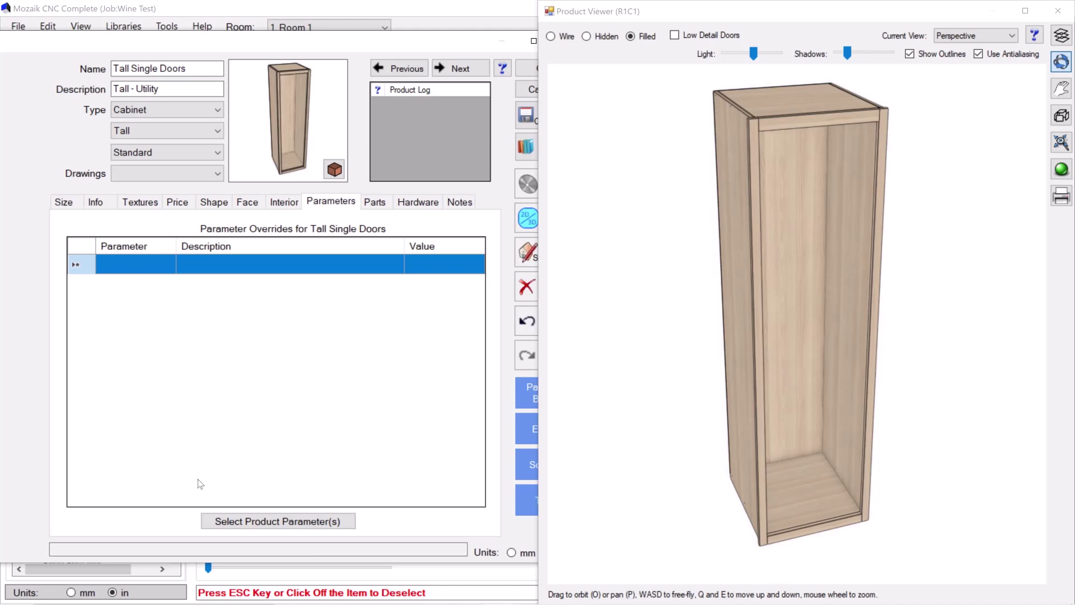
click(229, 521)
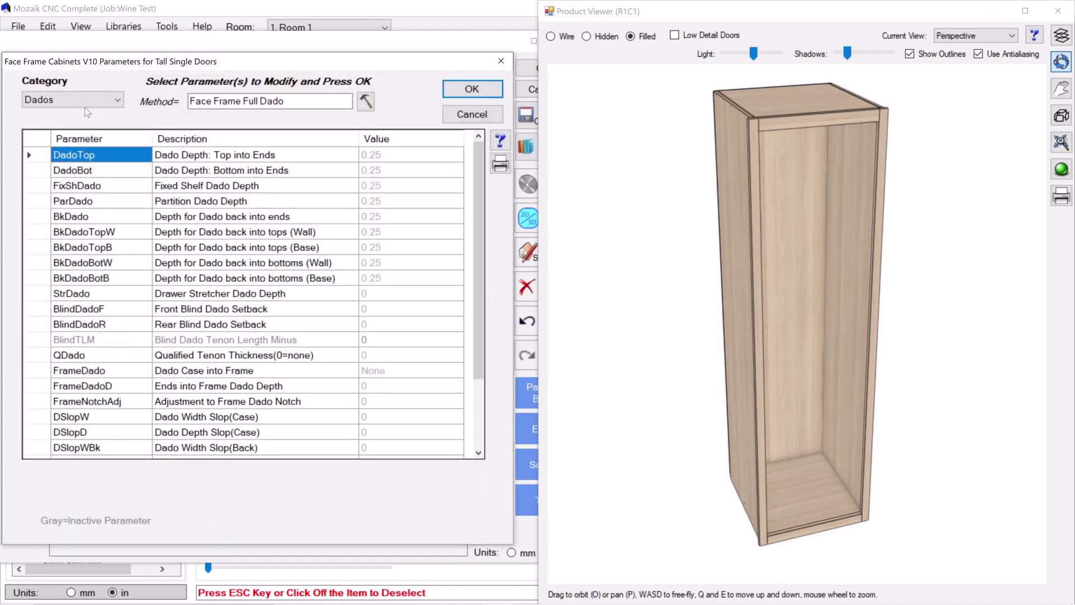
click(85, 106)
click(39, 124)
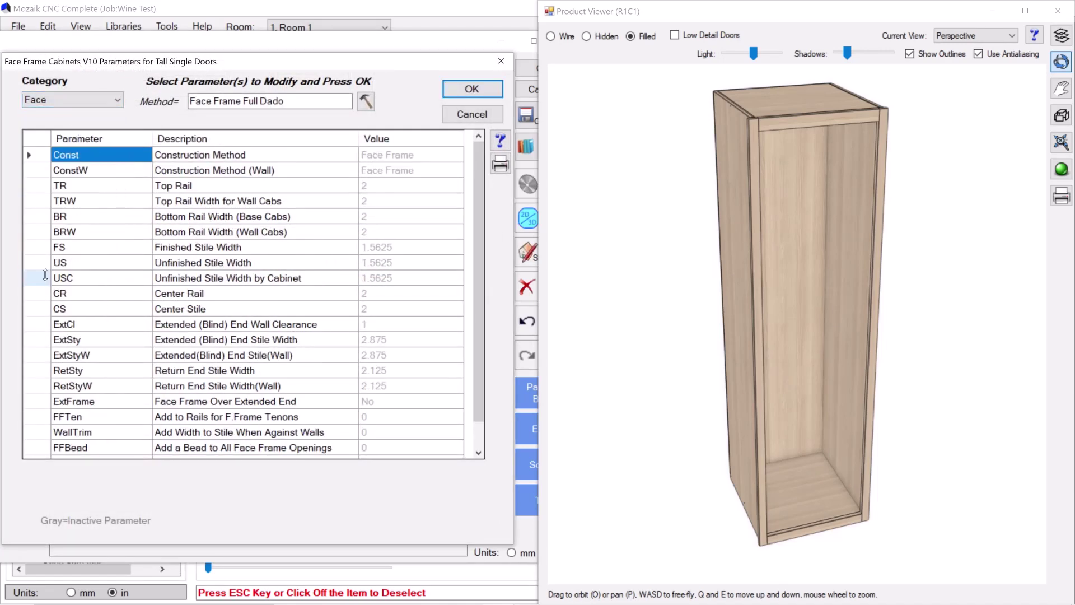
click(40, 295)
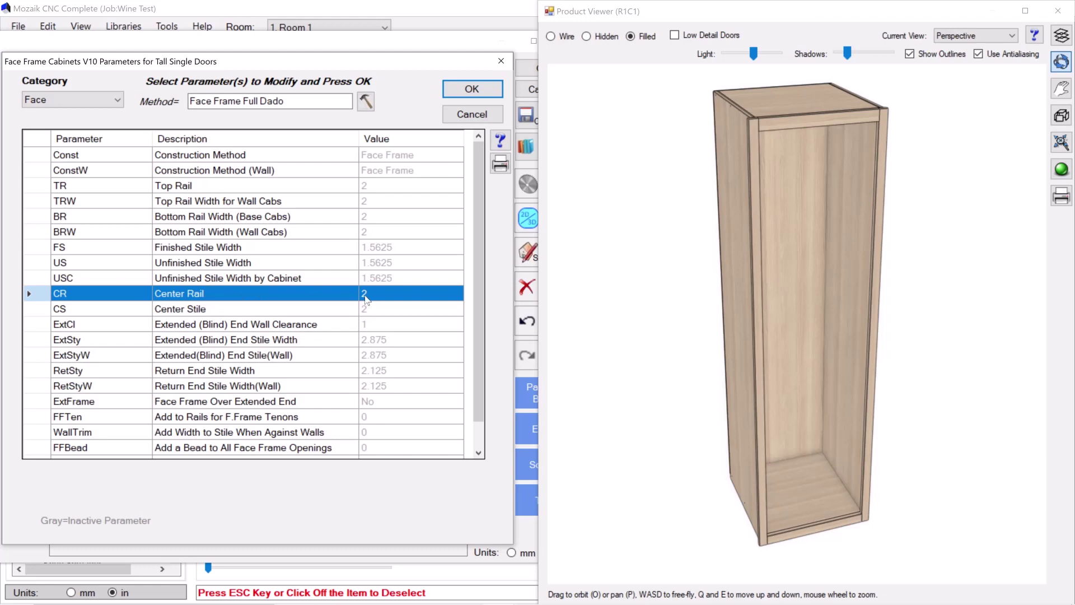
click(475, 87)
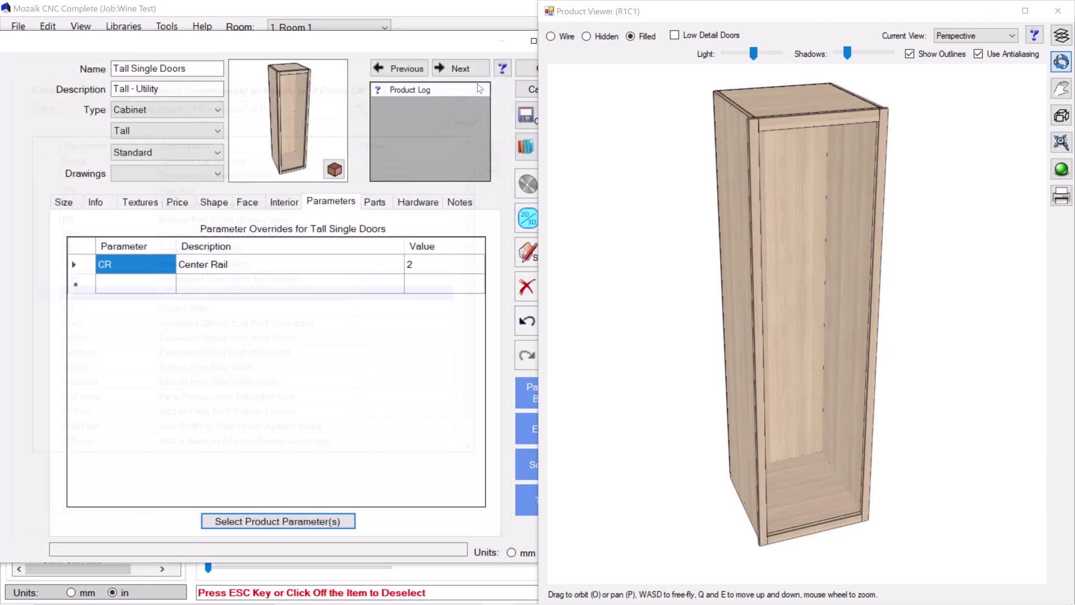
click(456, 265)
text(1.5)
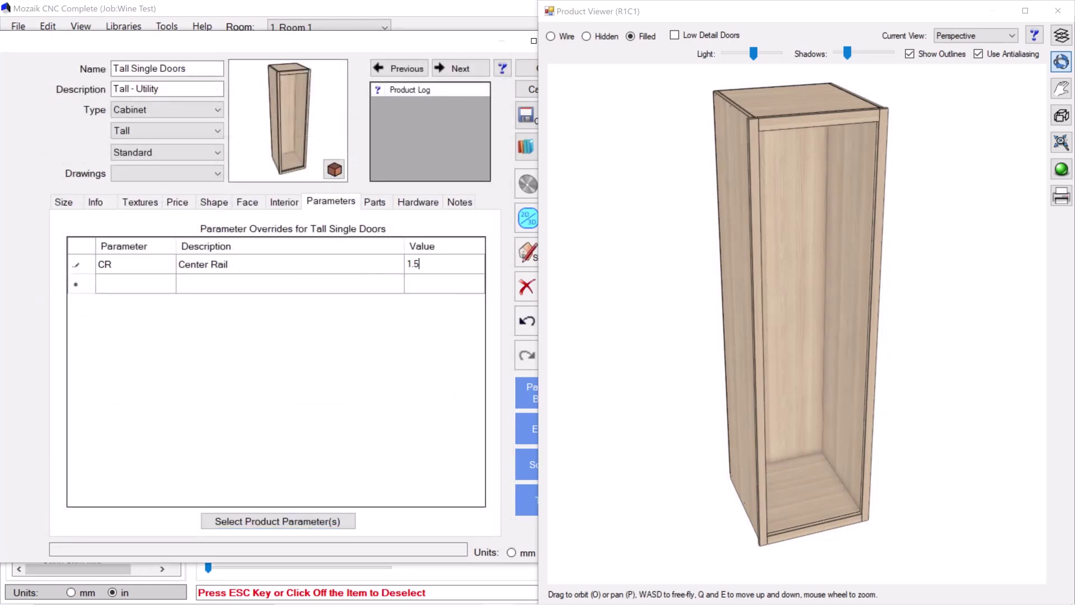
key(Return)
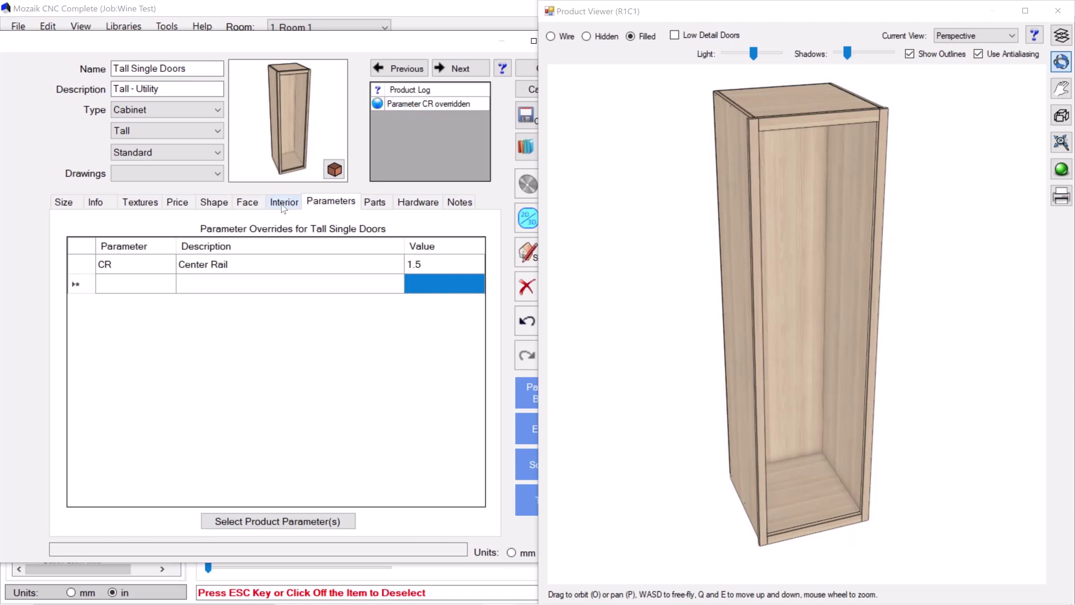
Step: Split the single face opening into five equal sections separated by 1.5-inch rails
click(247, 202)
click(249, 283)
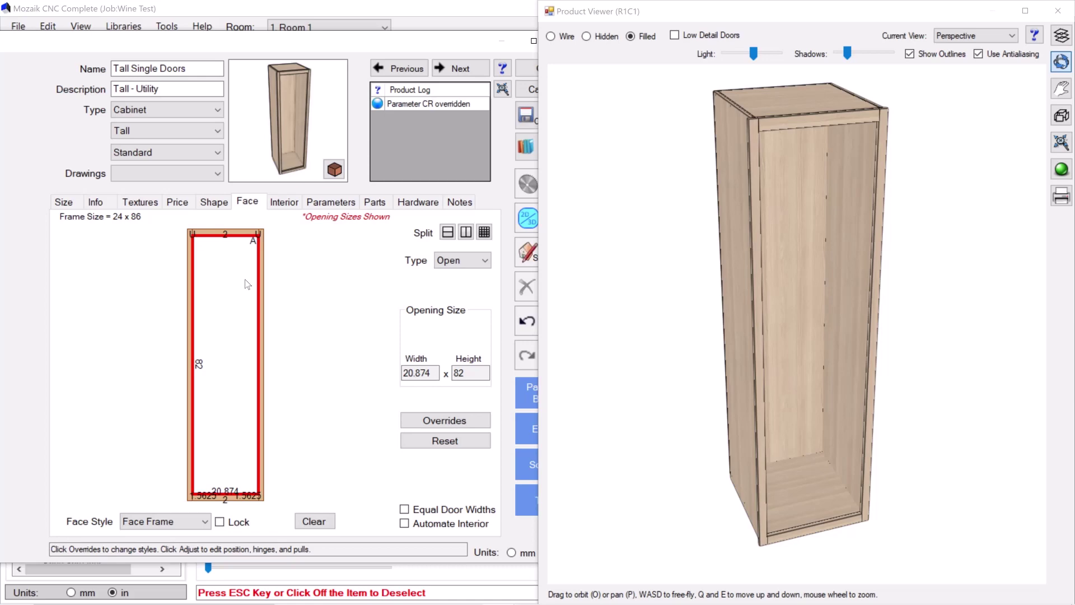
click(484, 233)
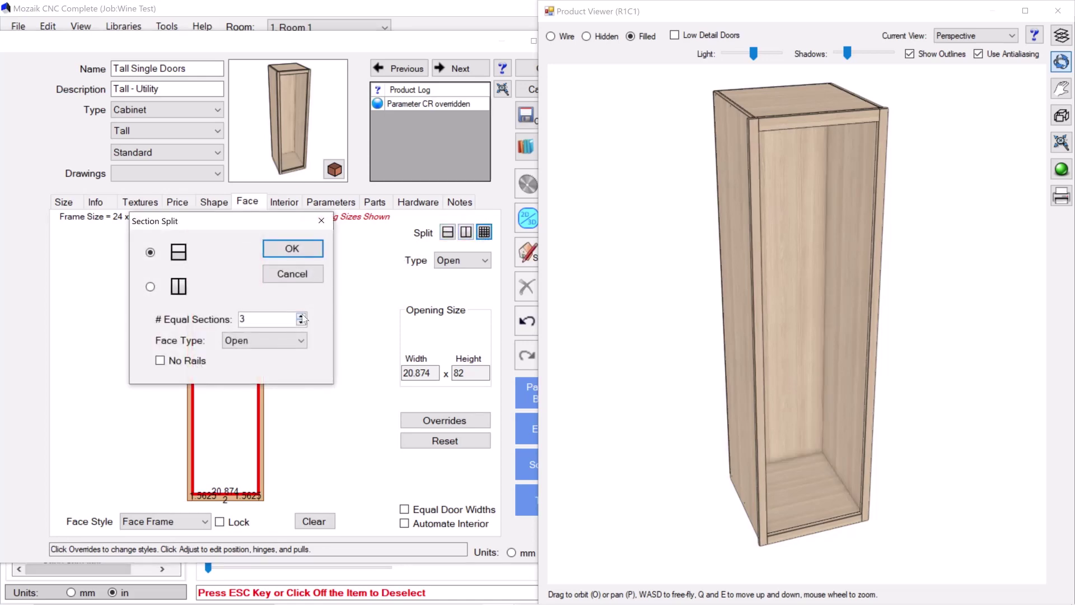
click(292, 249)
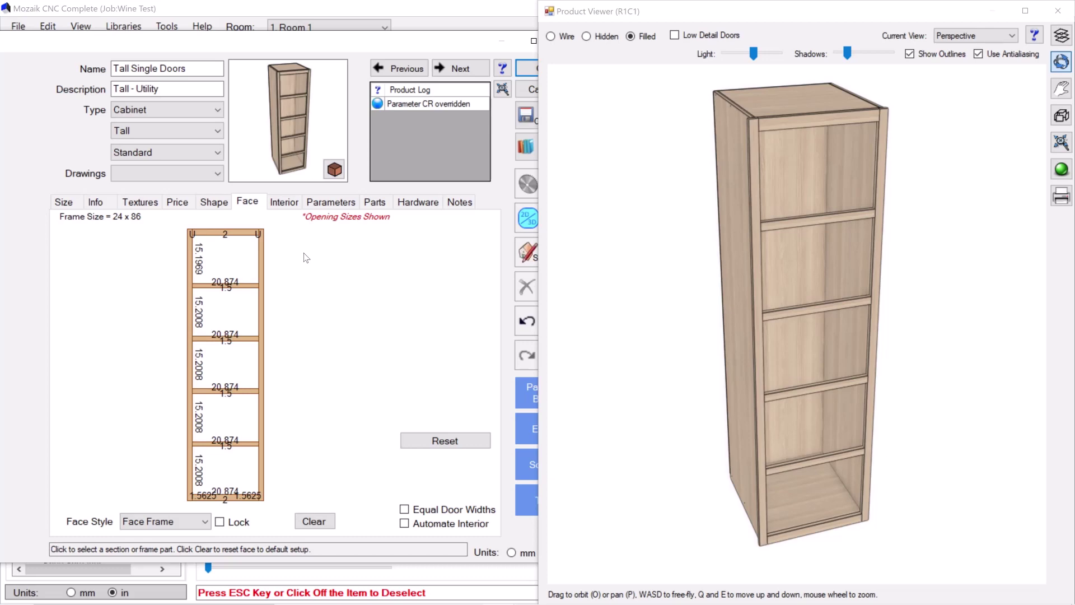
click(330, 203)
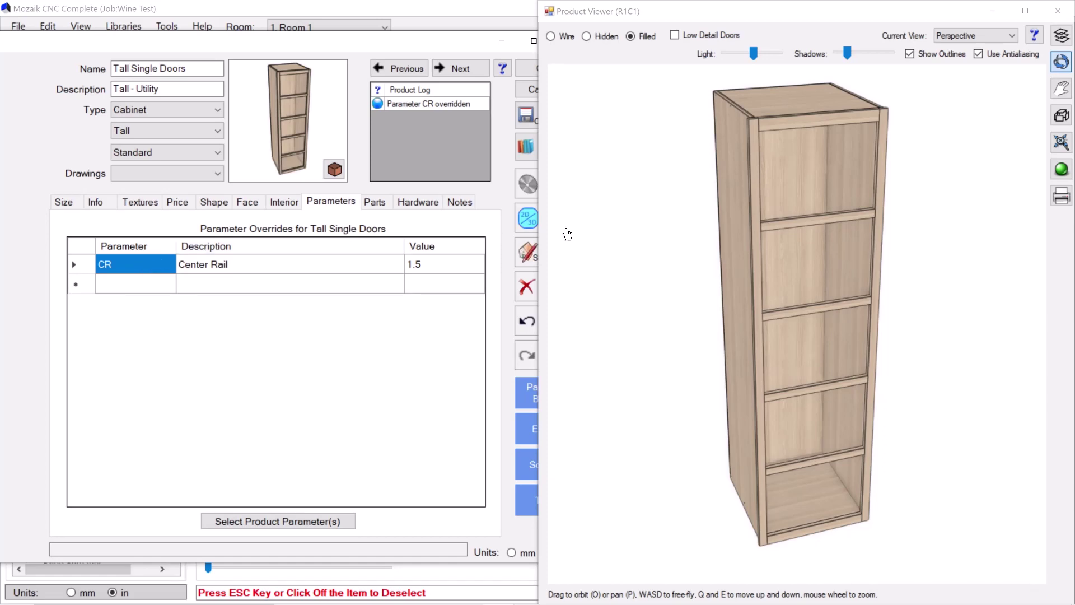
Step: Split the interior into five sections with Fixed shelf dividers
click(284, 202)
click(243, 302)
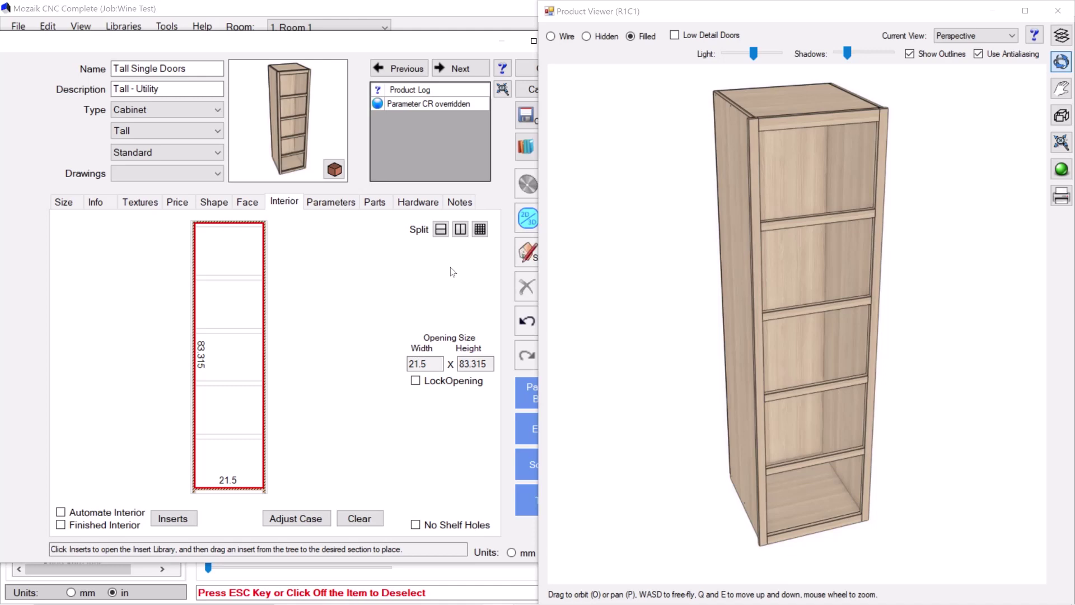
click(480, 231)
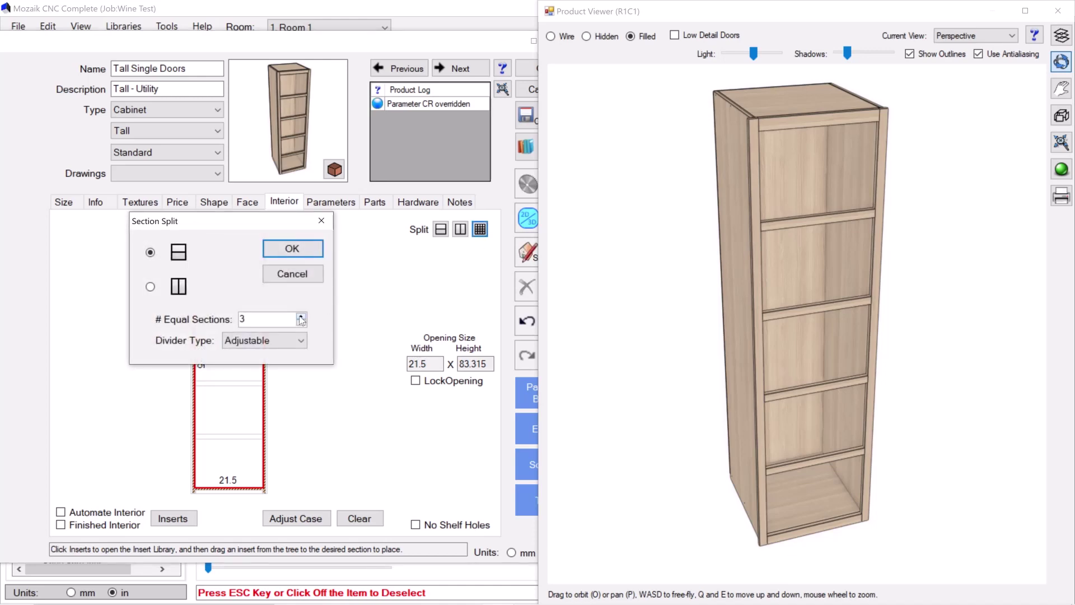
click(297, 340)
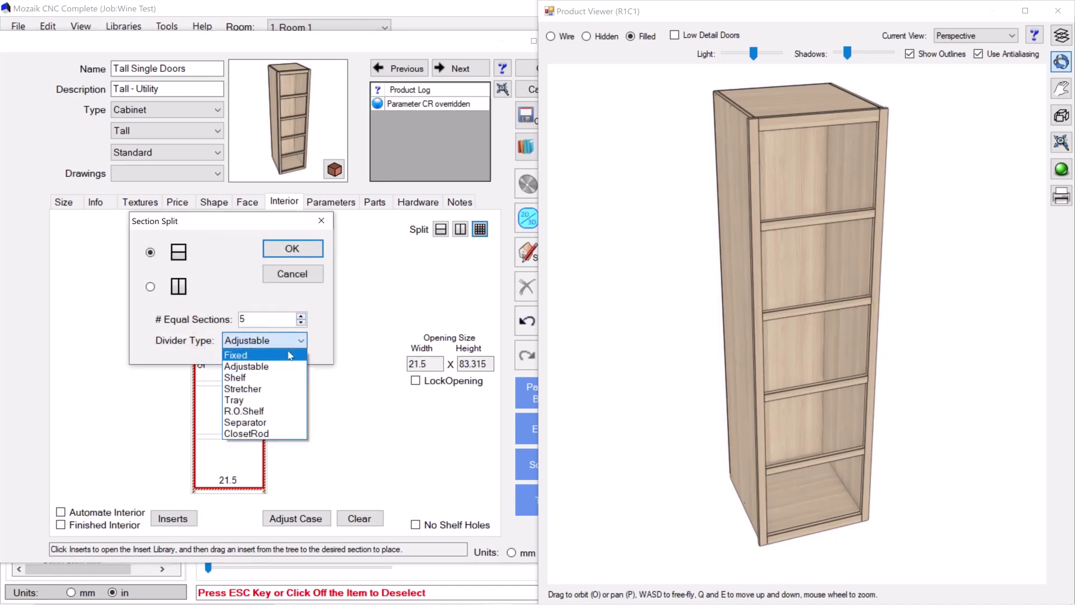
click(285, 352)
drag(258, 227, 415, 244)
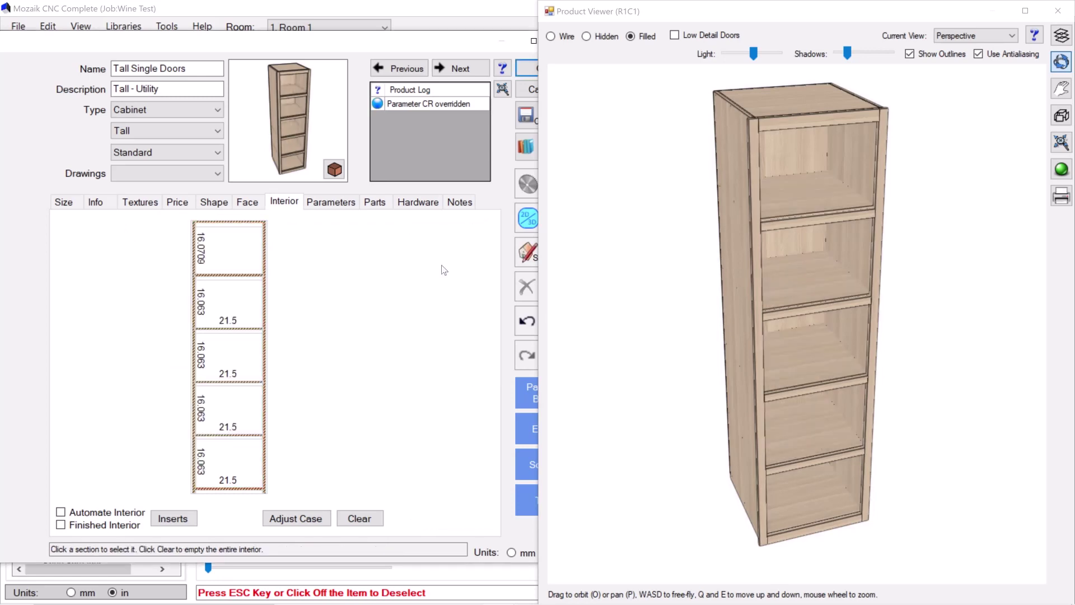
scroll(795, 184, up, 3)
drag(796, 184, 297, 275)
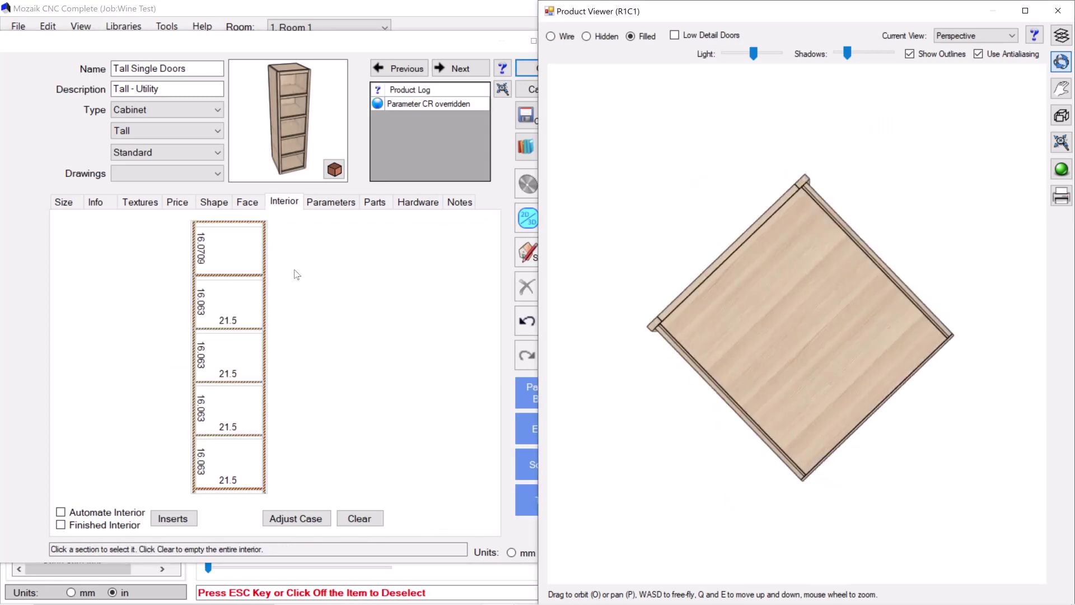
drag(795, 283, 913, 268)
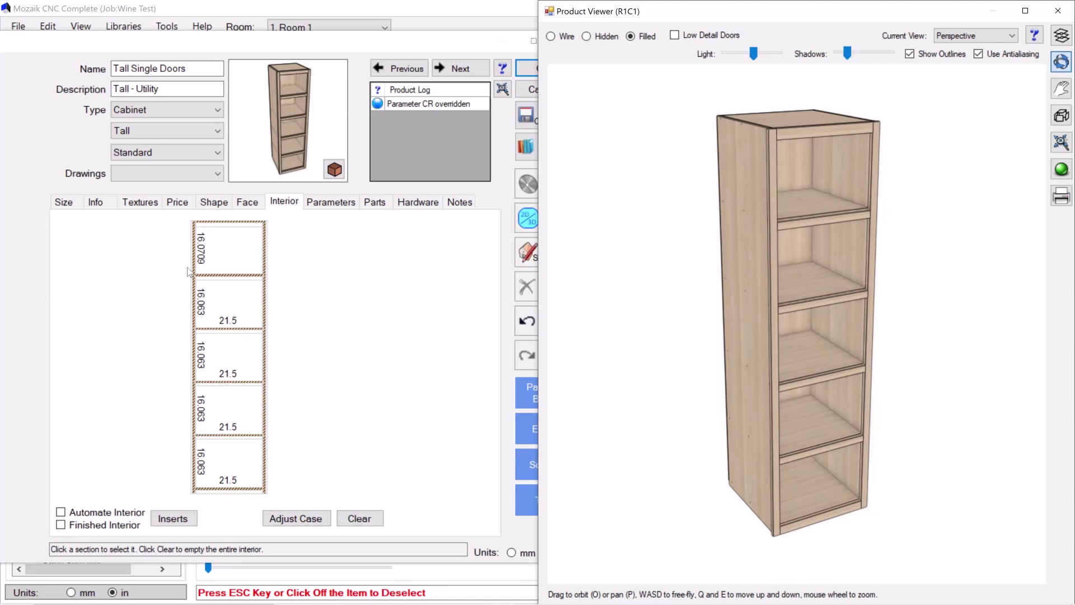
Step: Set Lock to Rail to Flush Bottom on all four fixed shelves
click(232, 276)
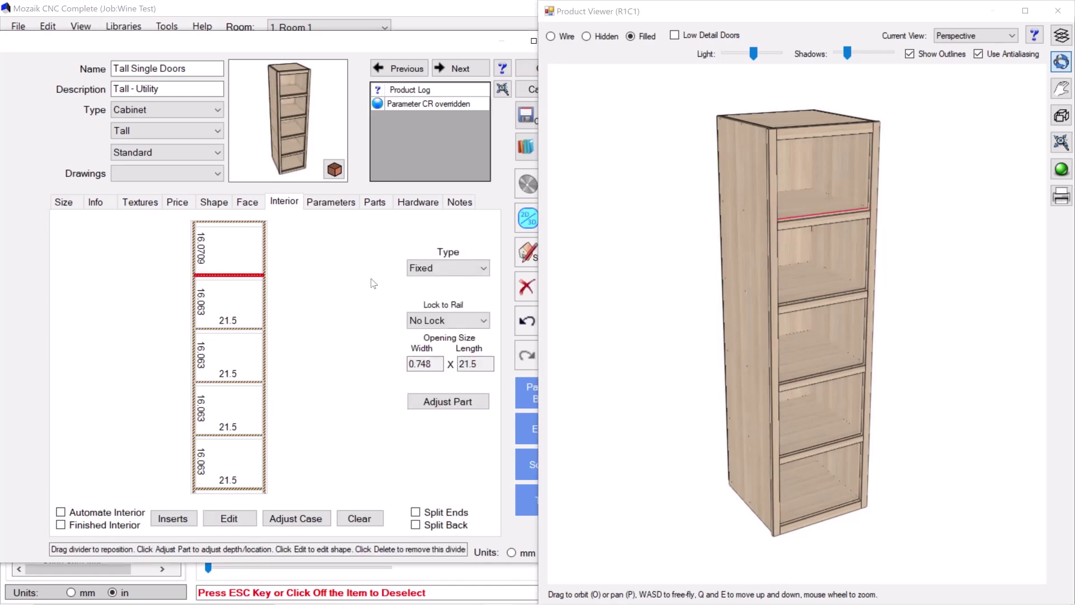
click(455, 316)
click(449, 369)
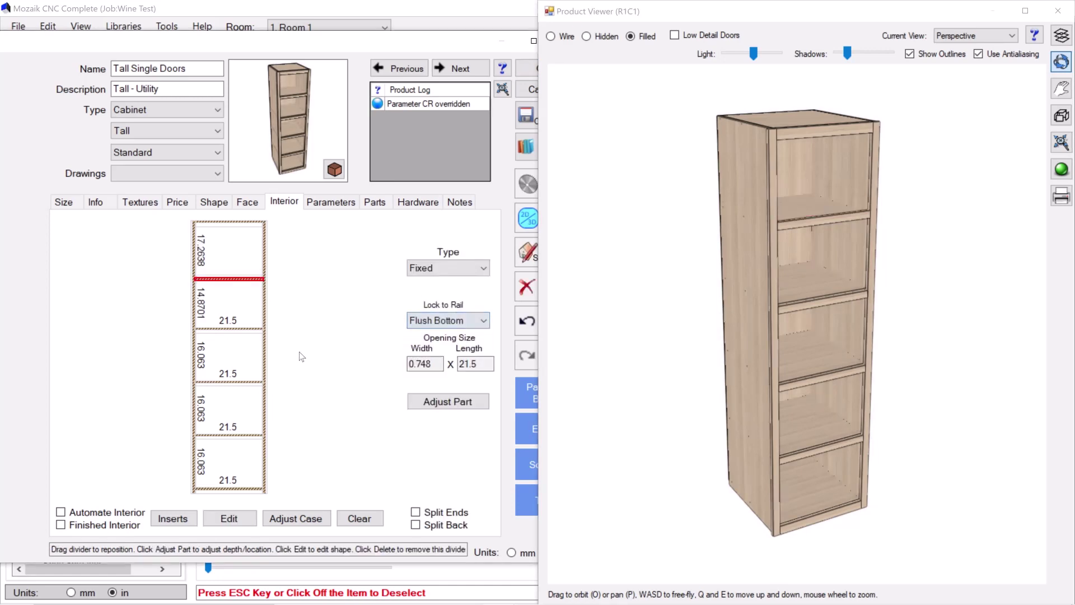
click(453, 325)
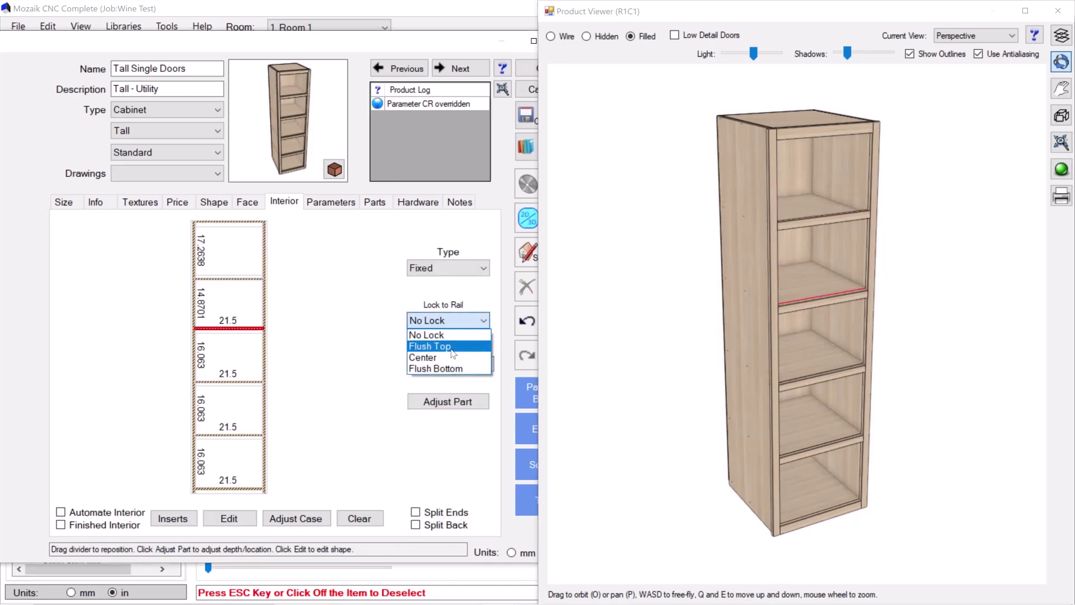
click(450, 368)
click(253, 384)
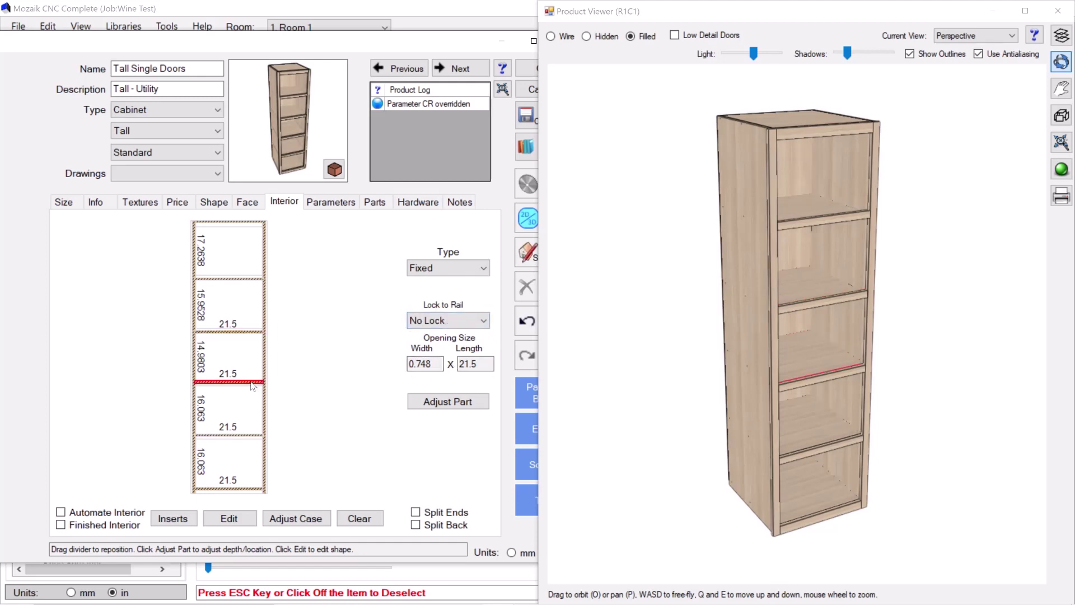
click(427, 321)
click(433, 368)
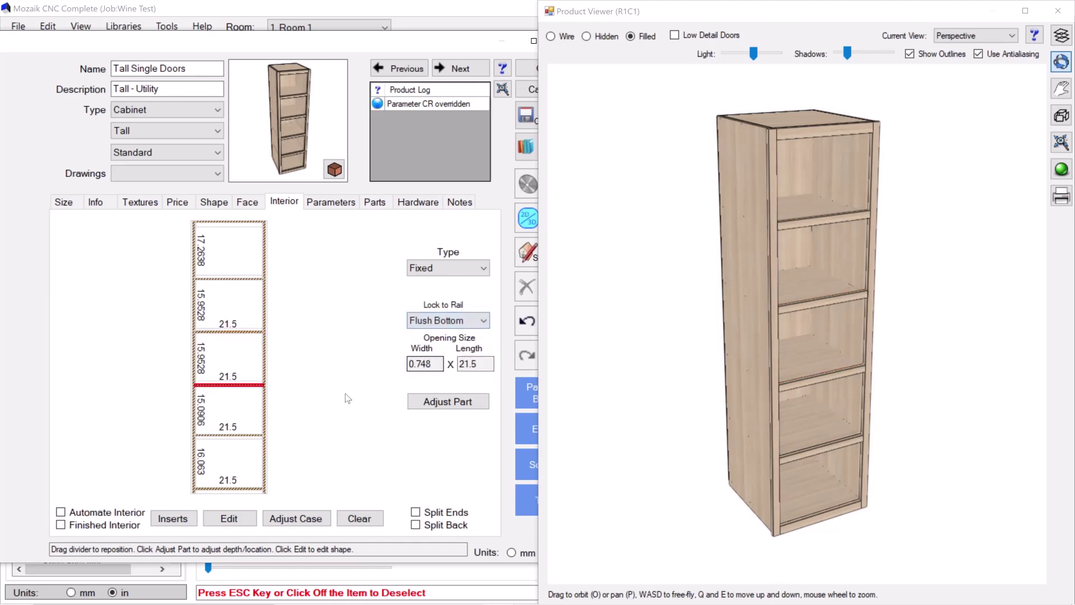
click(463, 323)
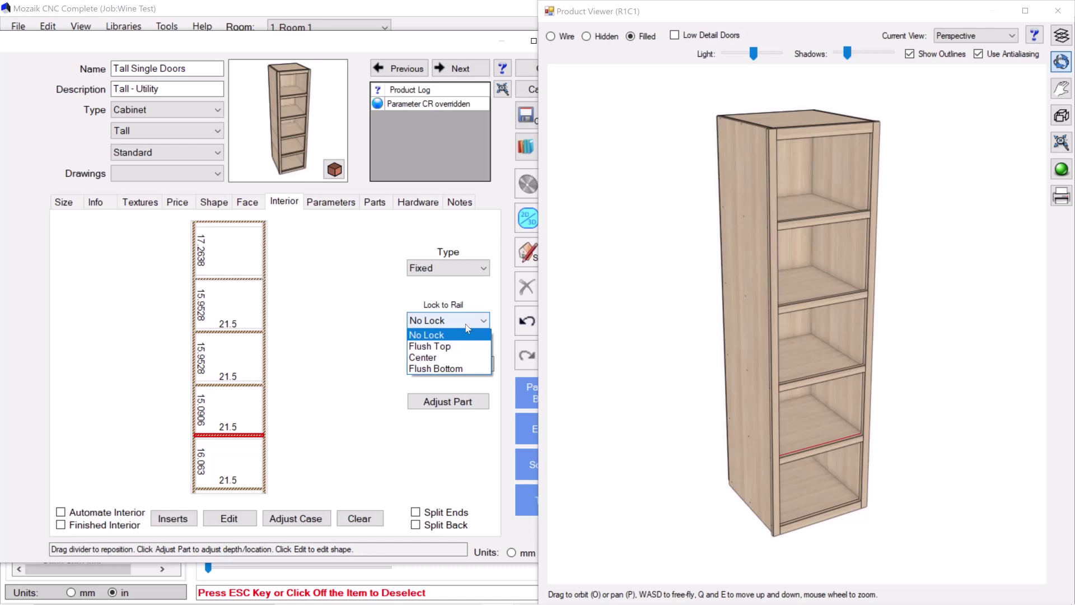
click(452, 369)
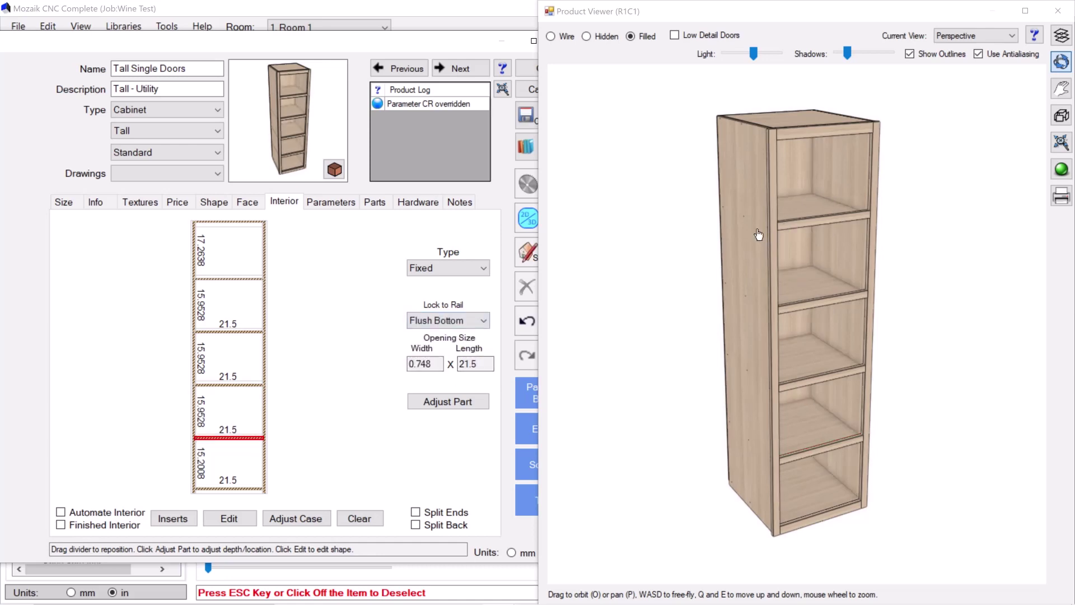
scroll(798, 87, up, 3)
Step: Pan, switch to wireframe, and orbit to inspect where the fixed shelves meet the rails
click(1061, 89)
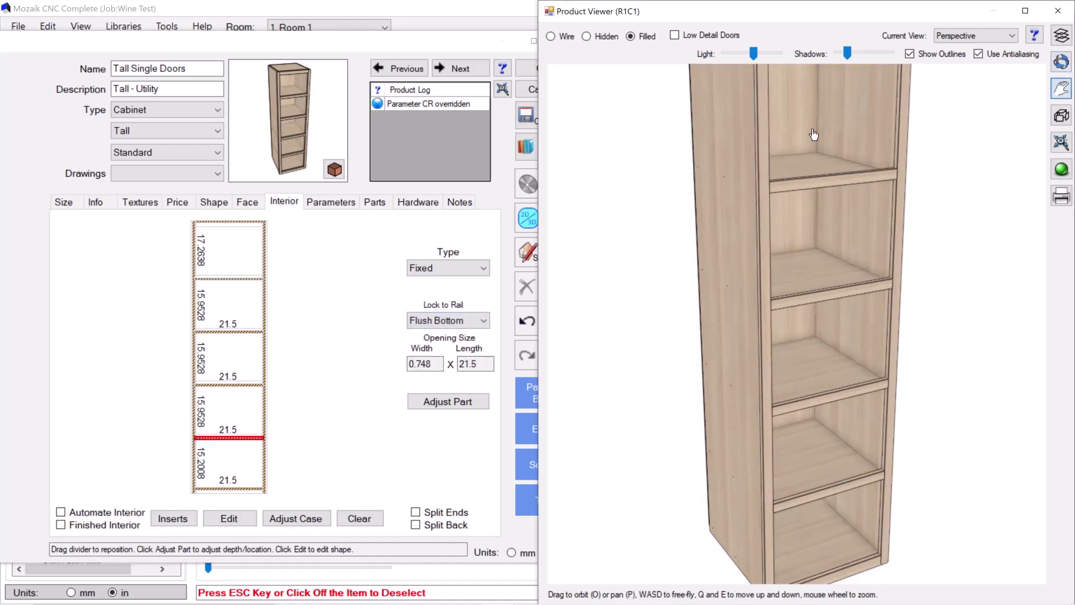
drag(689, 95, 649, 178)
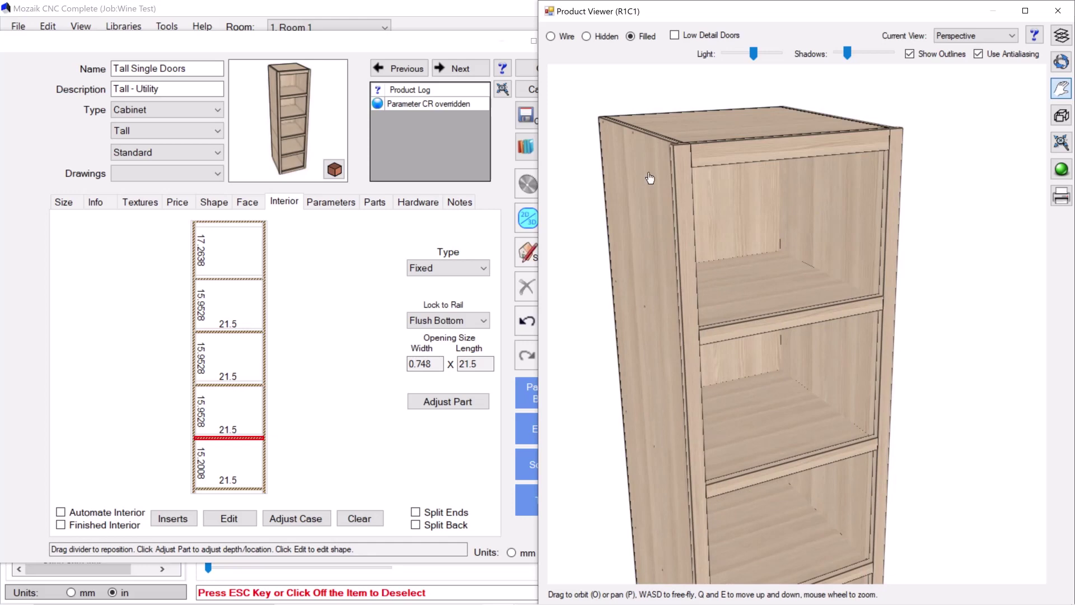
click(563, 38)
scroll(725, 238, up, 2)
scroll(658, 334, up, 2)
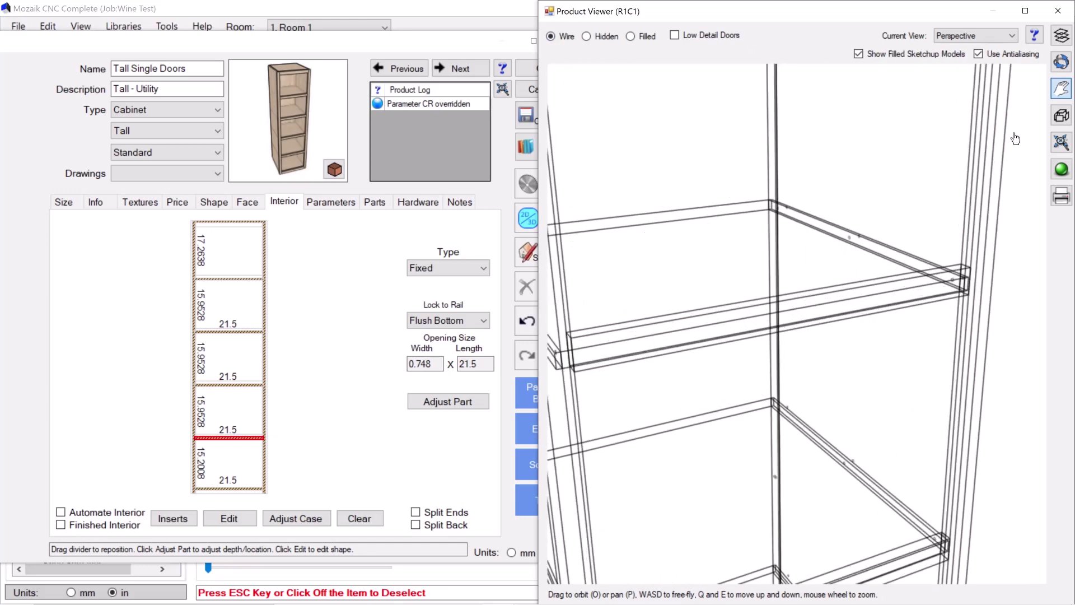
click(1061, 61)
drag(801, 191, 775, 193)
scroll(591, 377, up, 5)
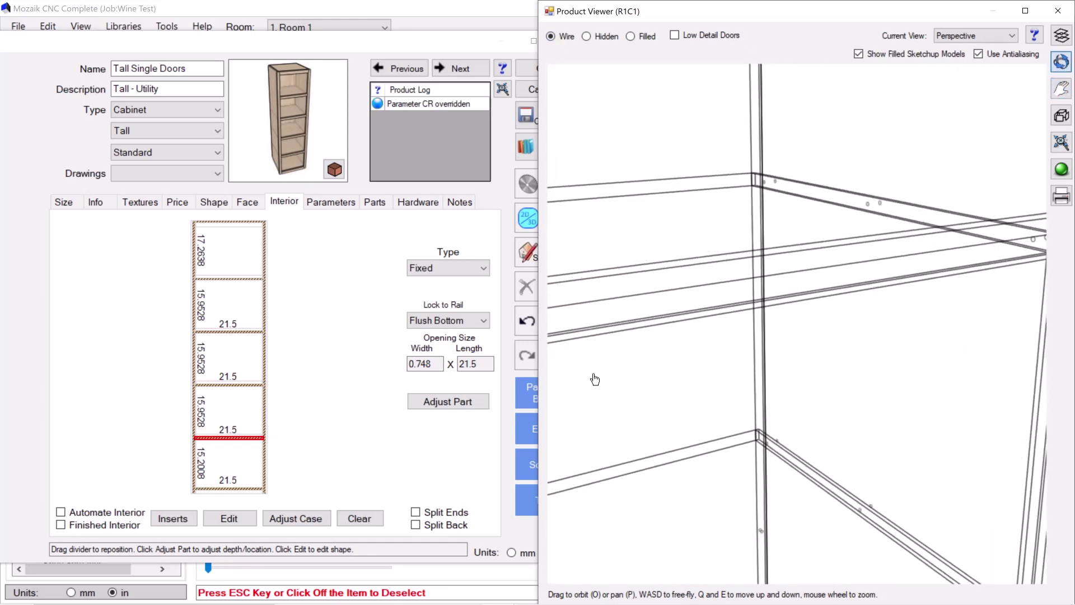
drag(618, 359, 616, 359)
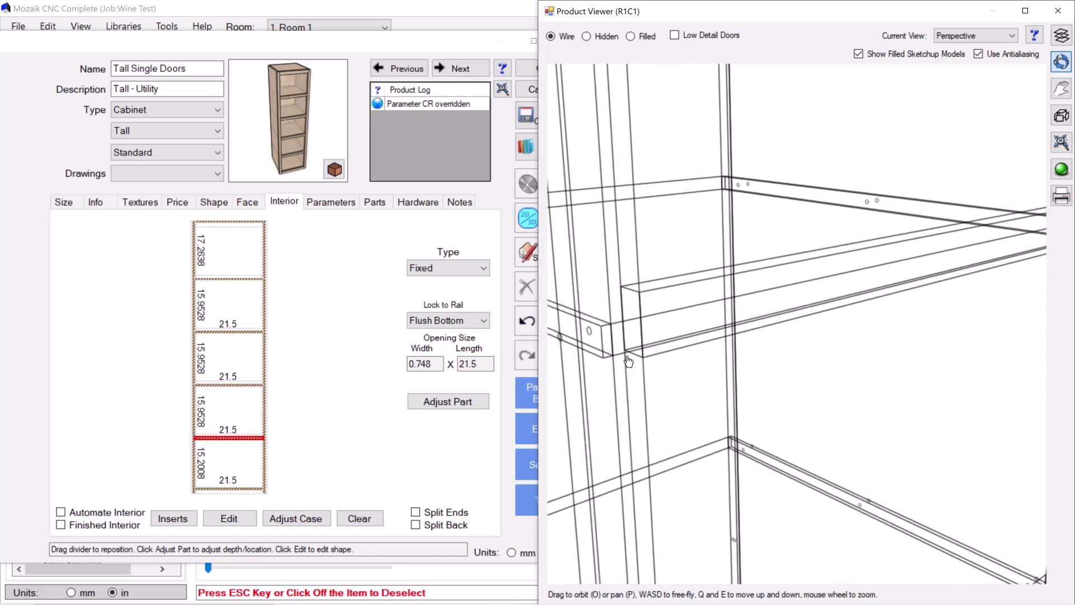
drag(628, 357, 611, 361)
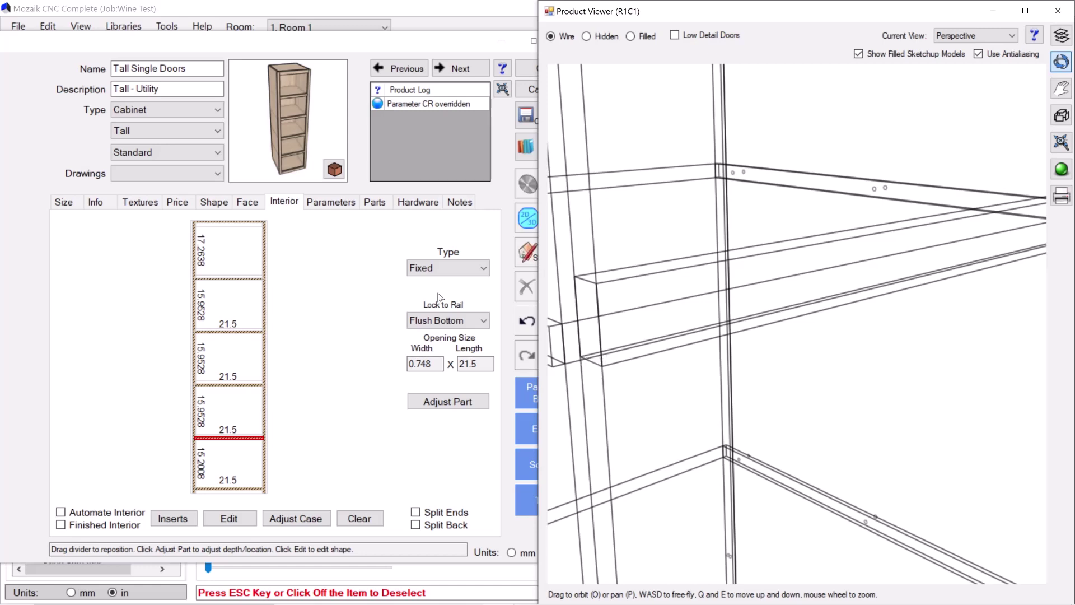
Step: Add the Scribes override FixShIntScribe and change its value from 0.0625 to 0
click(333, 203)
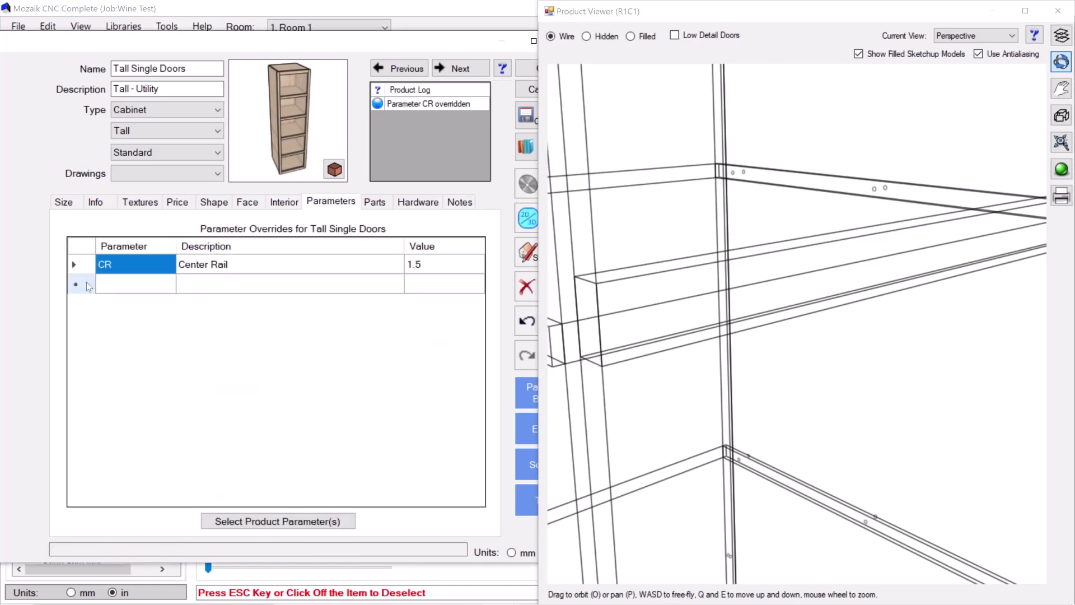
click(86, 281)
click(274, 524)
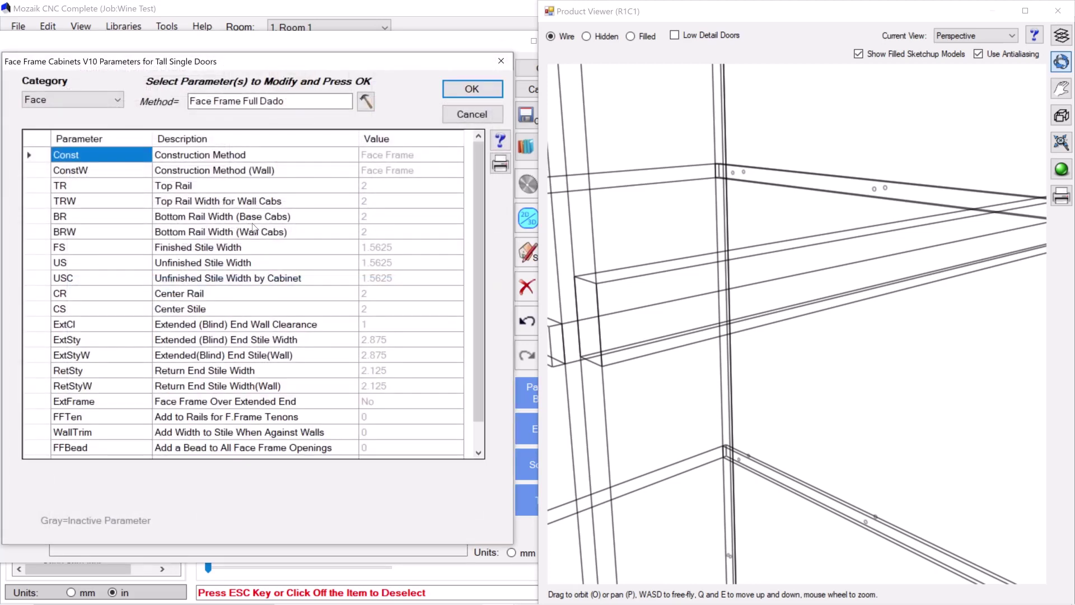
click(67, 100)
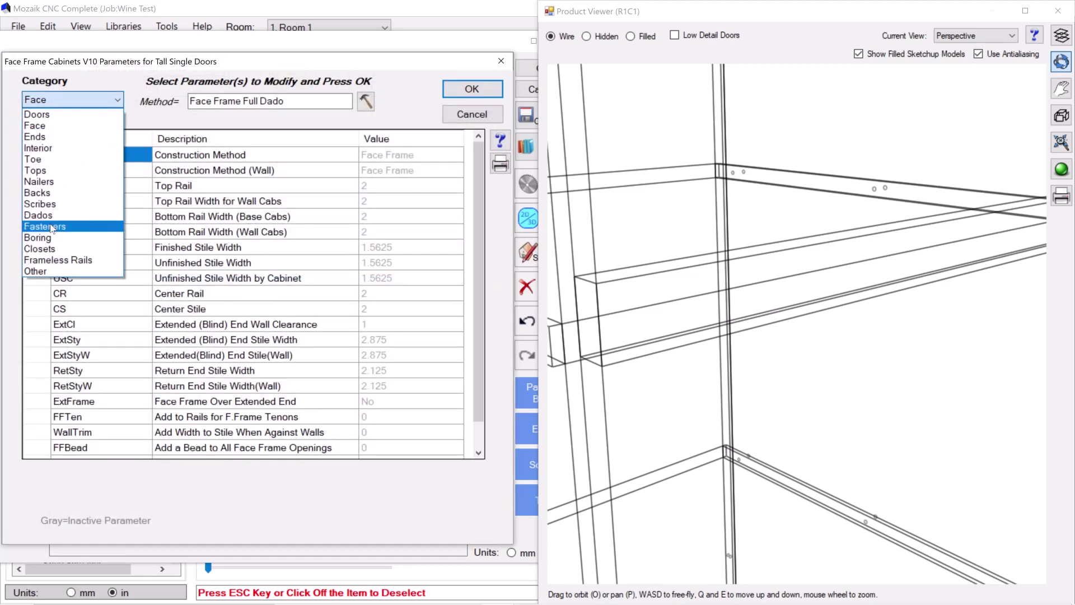
click(44, 206)
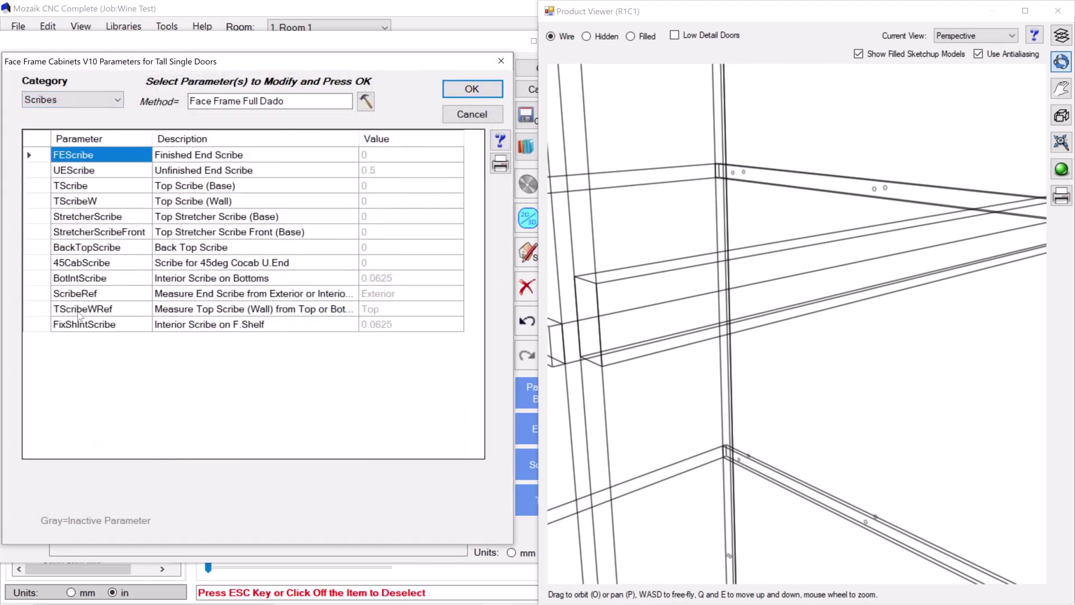
click(95, 326)
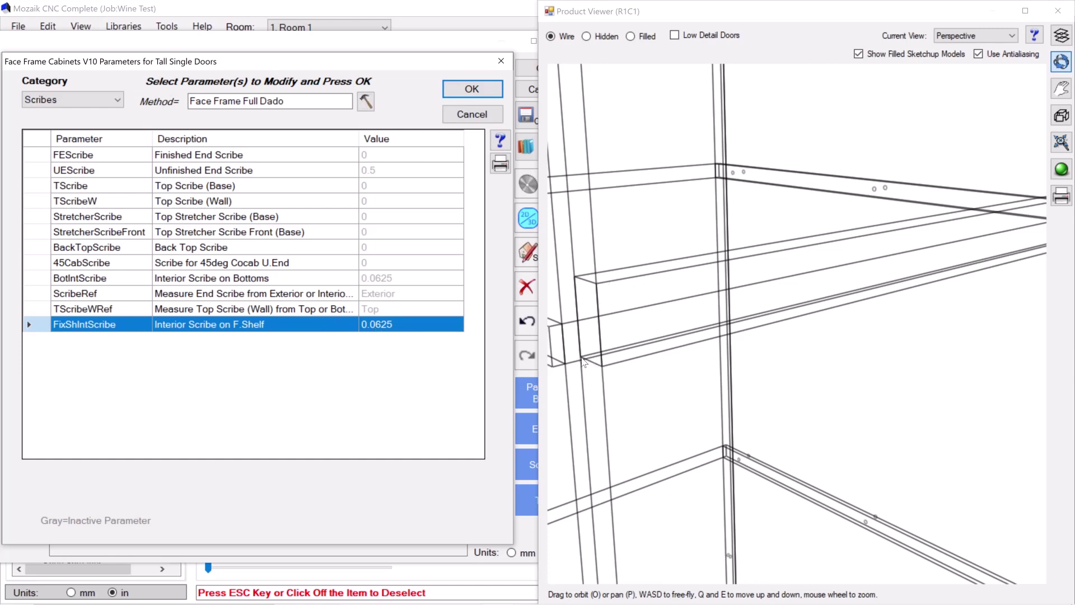
click(470, 92)
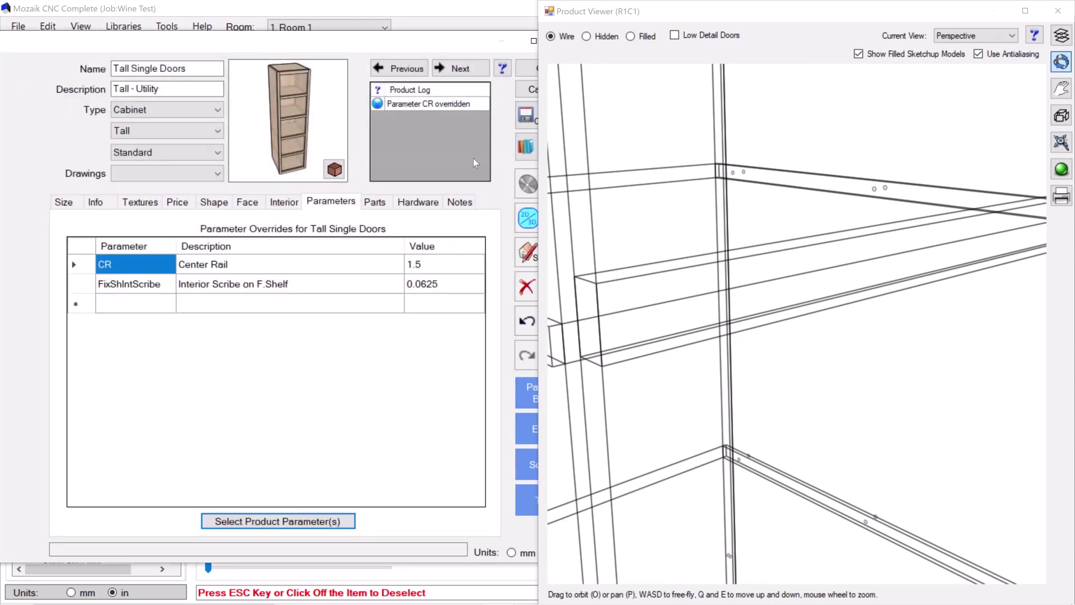
click(433, 286)
text(0)
key(Return)
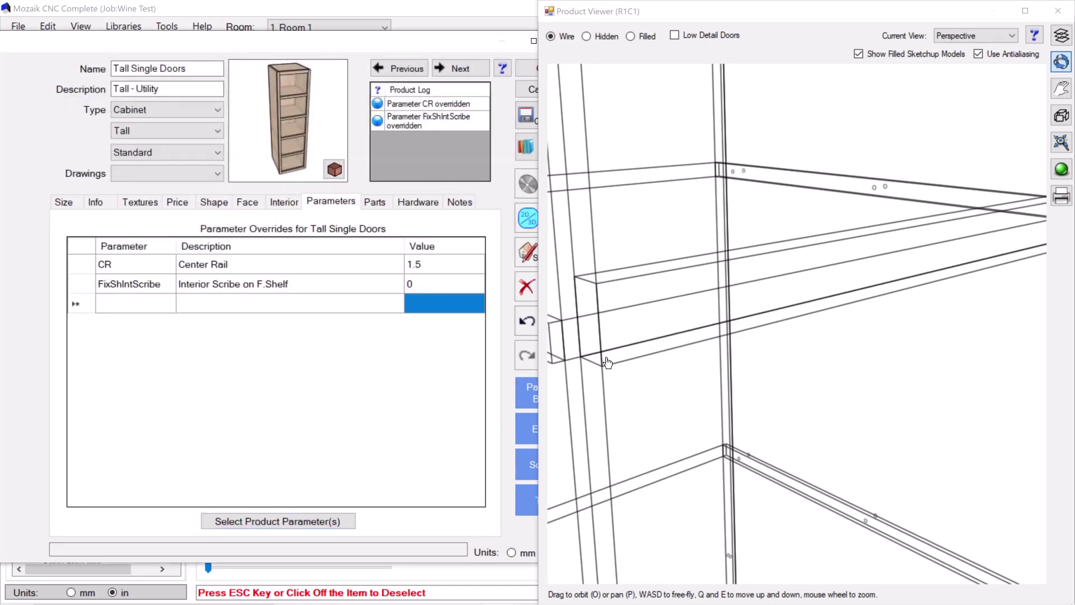
scroll(671, 338, down, 2)
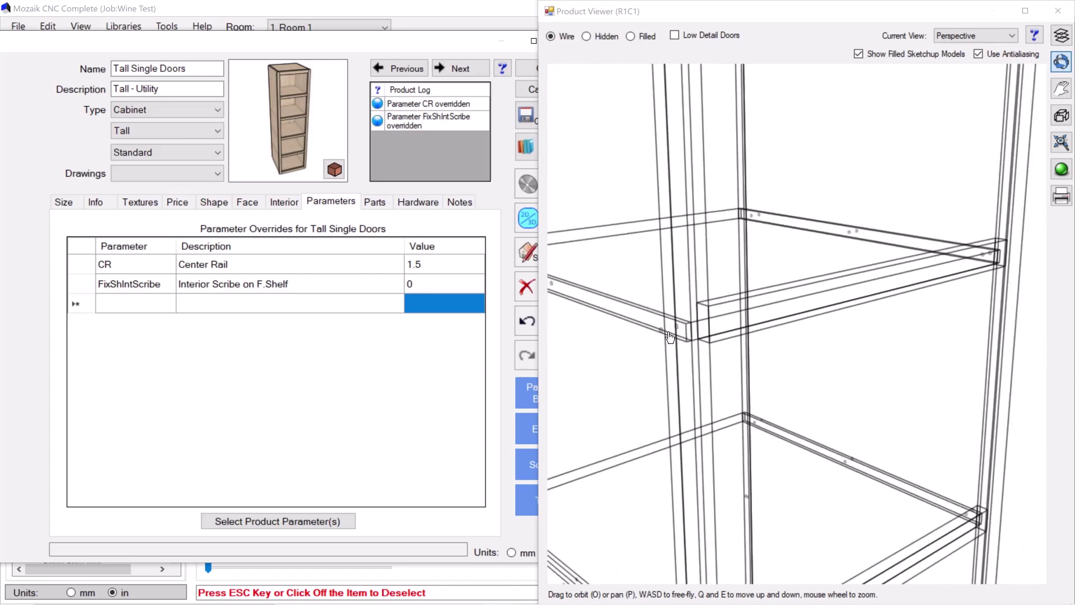
scroll(816, 307, down, 2)
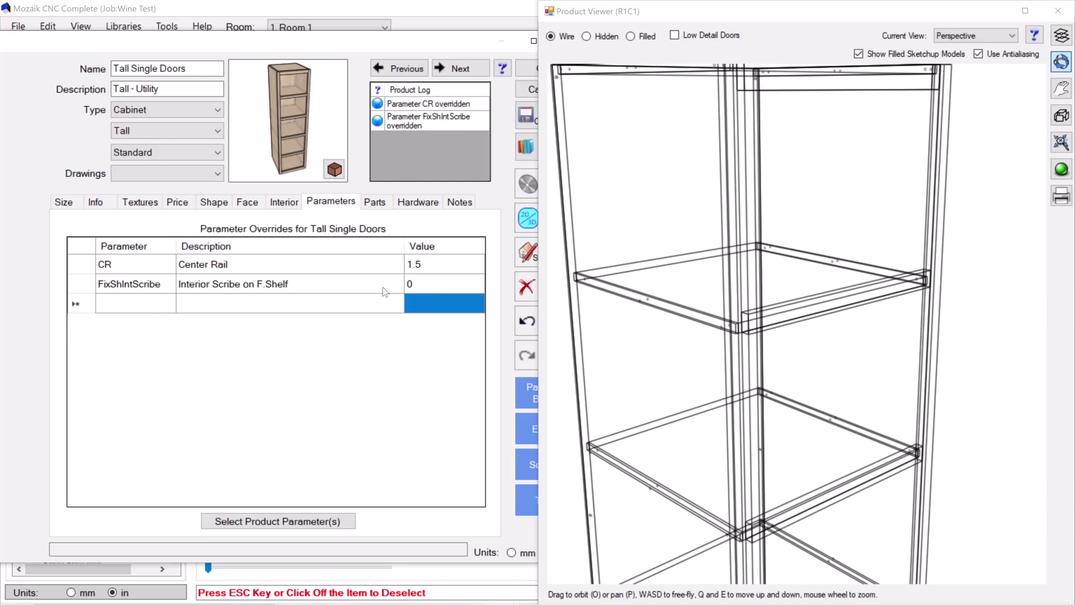
Step: Add an FSS override described as Fixed Shelf Setback with value 1.5
click(156, 302)
drag(818, 374, 847, 368)
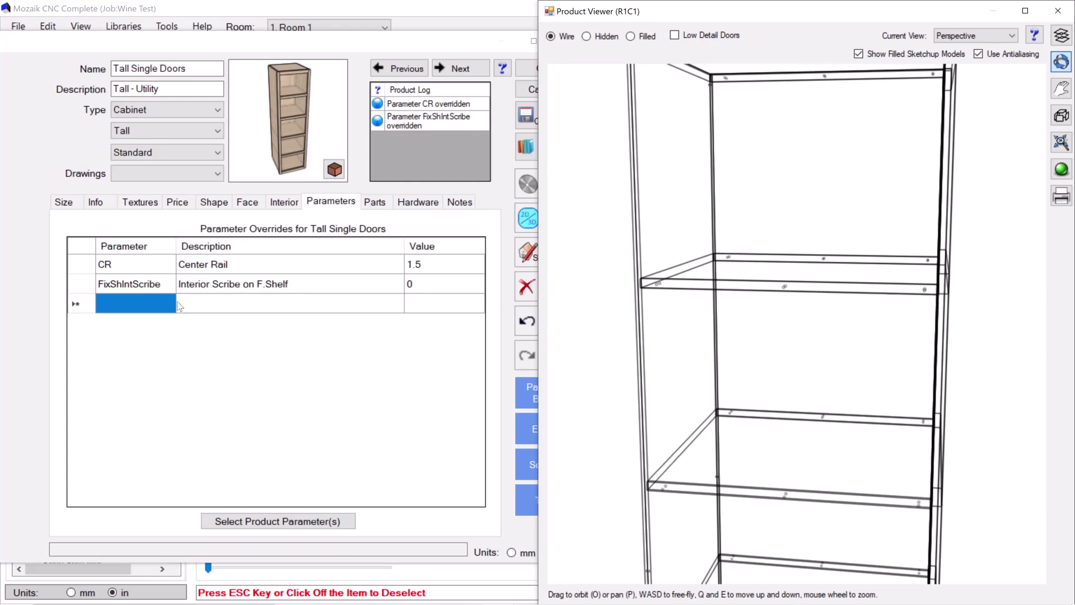
click(156, 305)
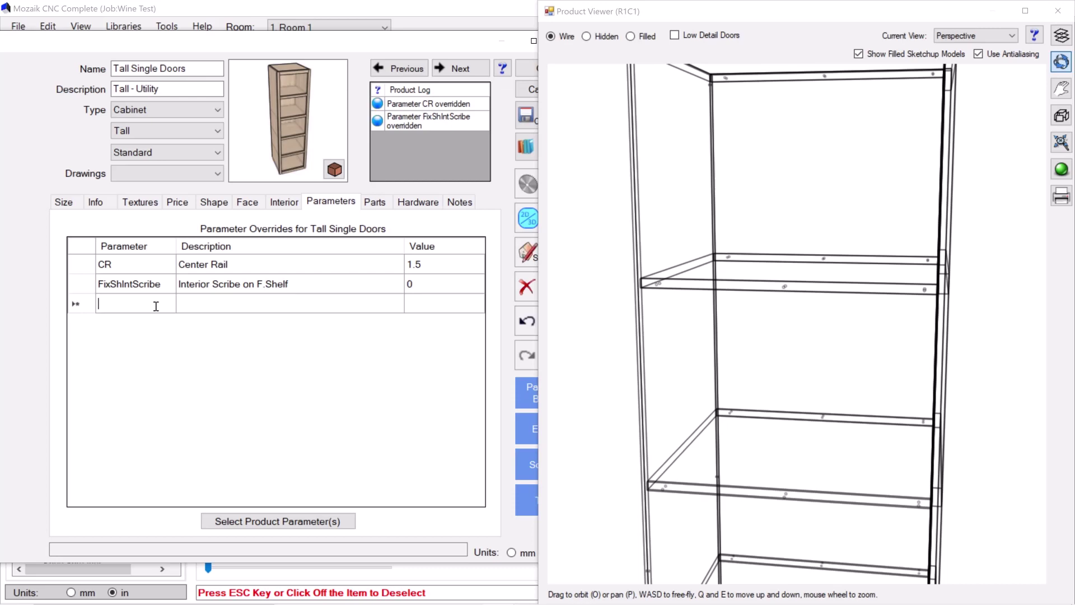
text(FSS)
key(Tab)
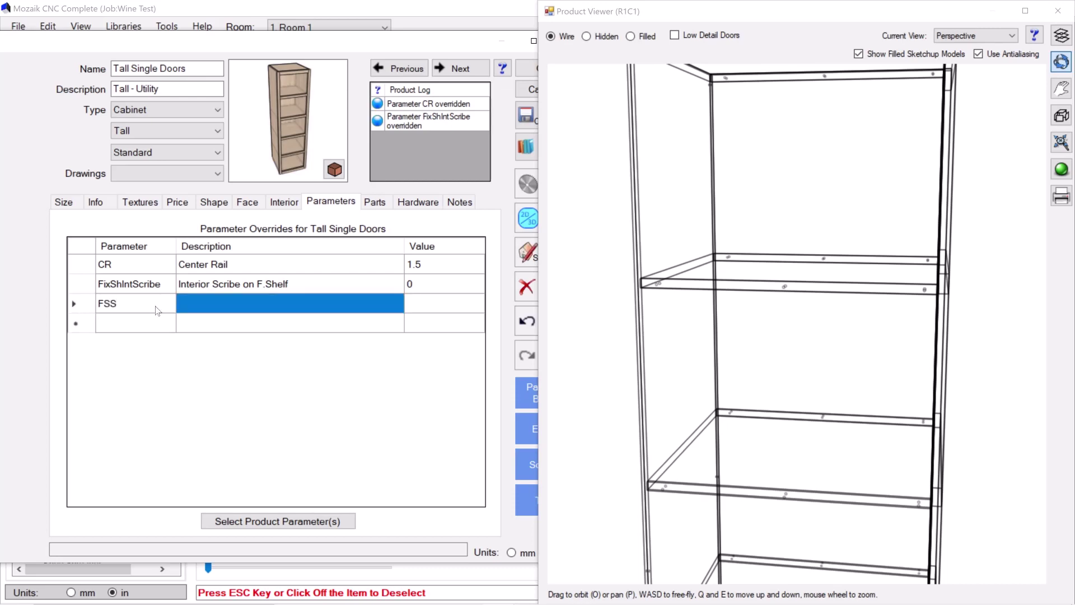
text(Fixed Shelf Setback)
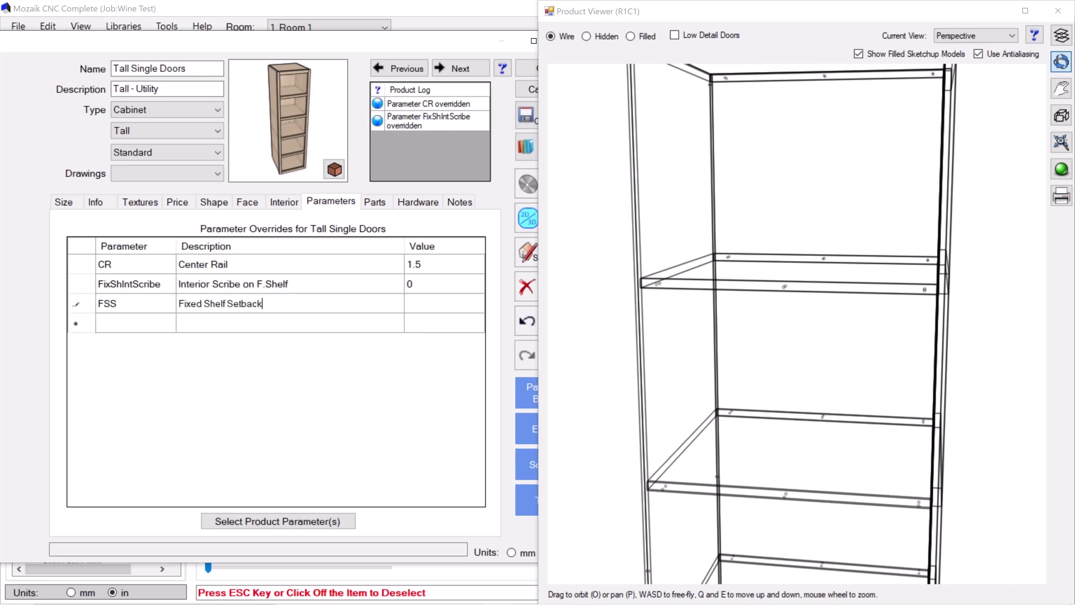
key(Tab)
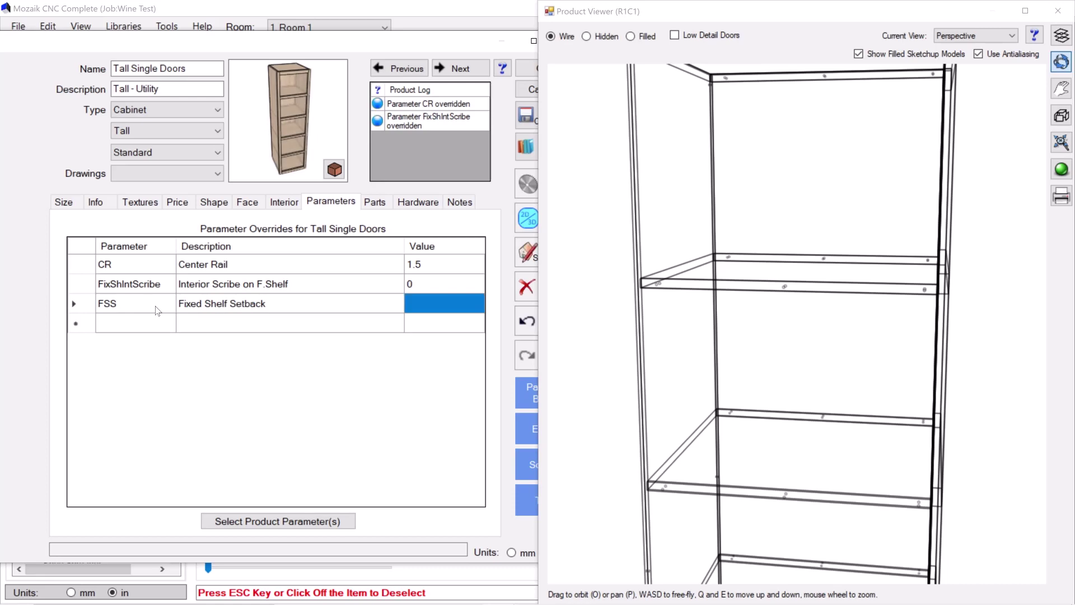
text(1.5)
key(Return)
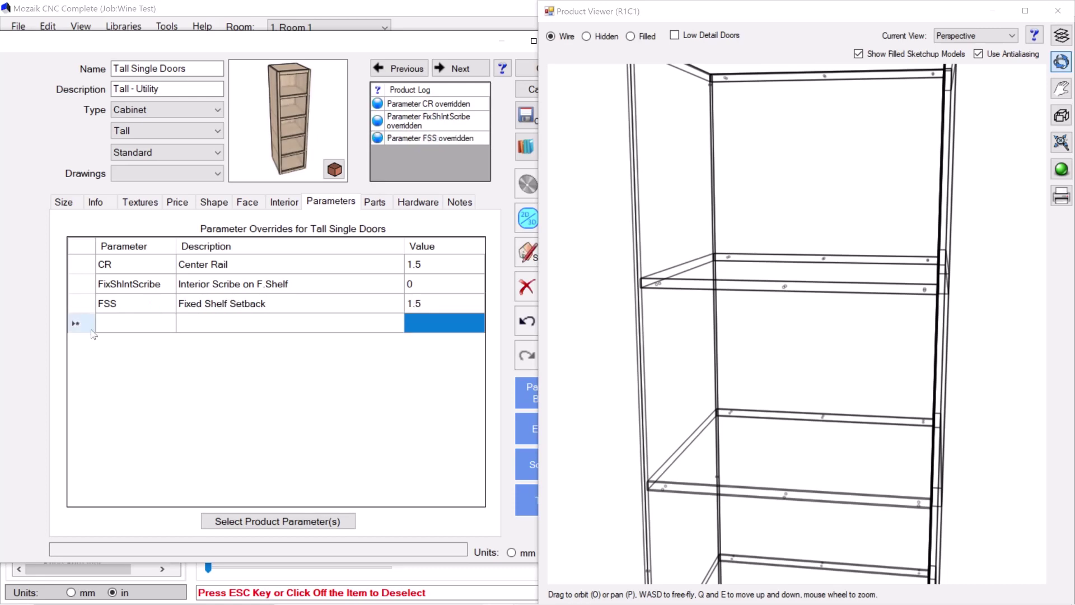
Step: Add an FSA override described as Fixed Shelf Angle with value 15
click(124, 328)
text(FSA)
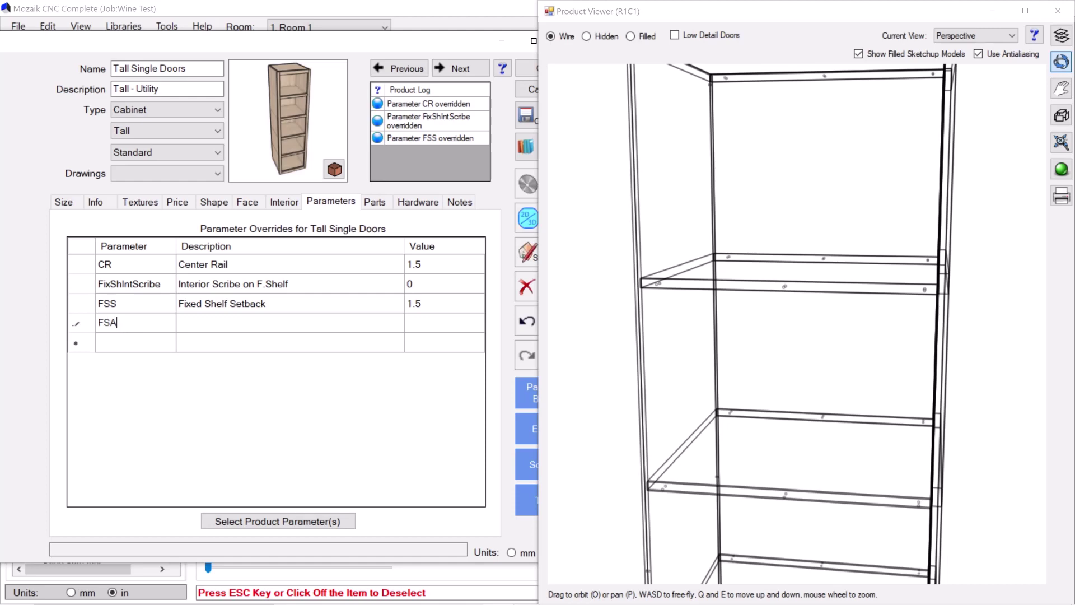
key(Tab)
text(Fixed Shelf Angle)
key(Tab)
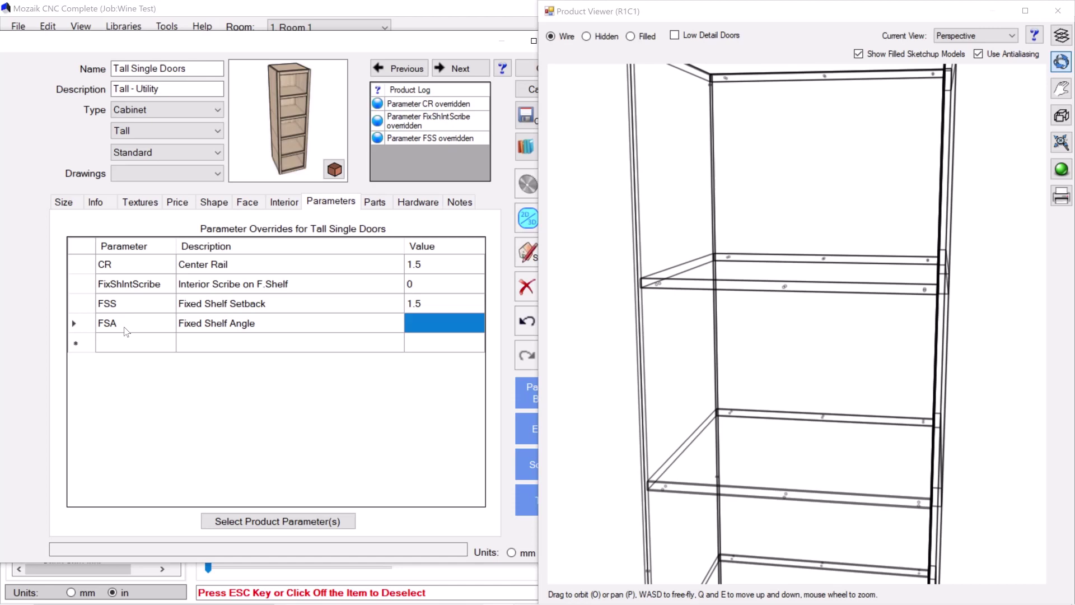
text(15)
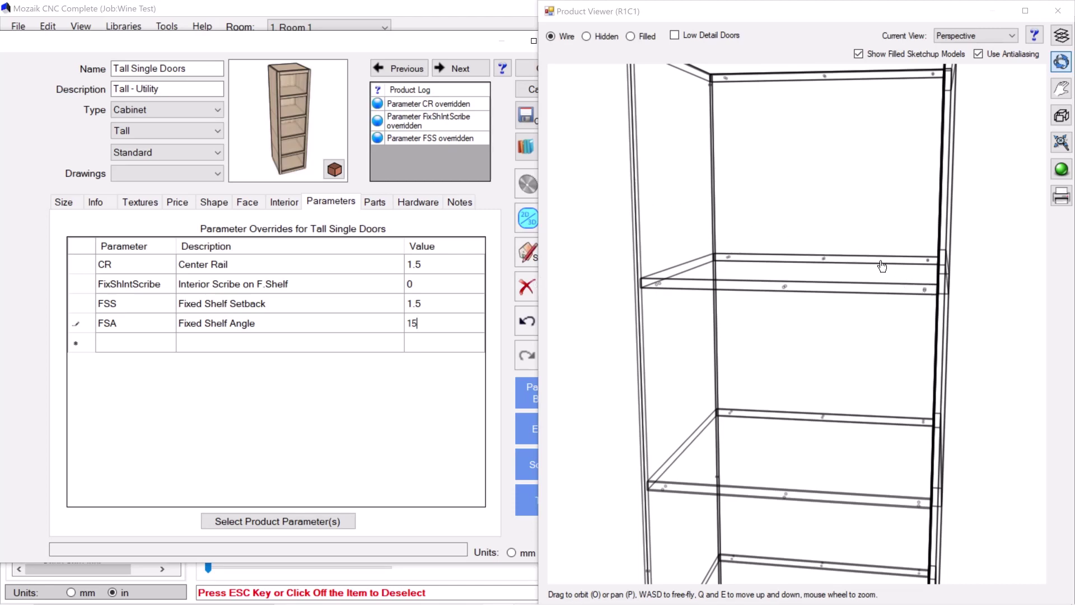
scroll(889, 266, down, 3)
scroll(882, 269, up, 1)
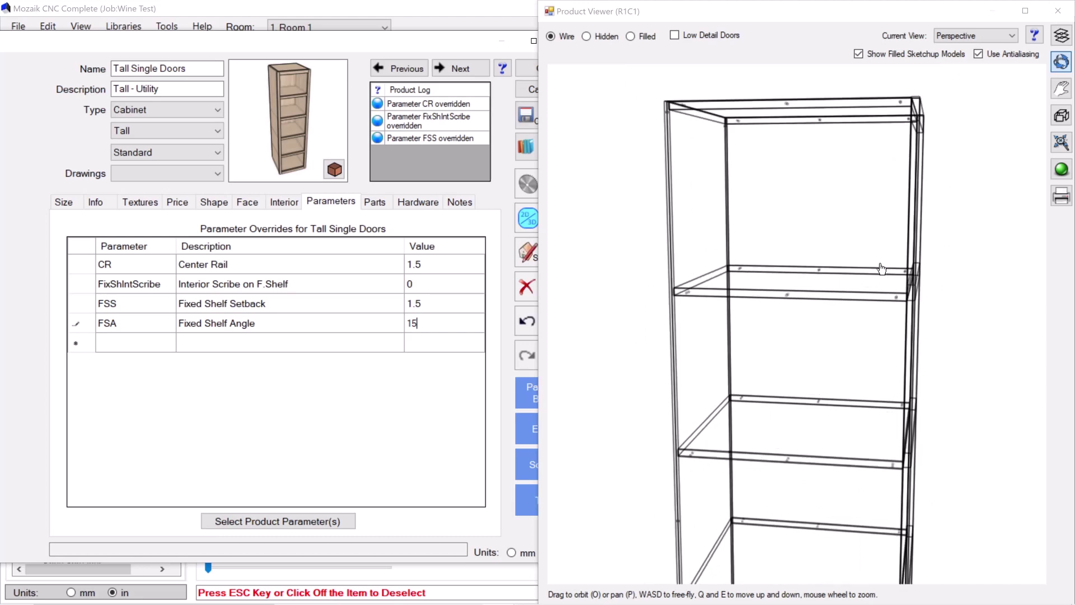
Step: Override one F.Shelf's width with the formula PartW-FSS, narrowing it from 23 to 21.5
click(374, 202)
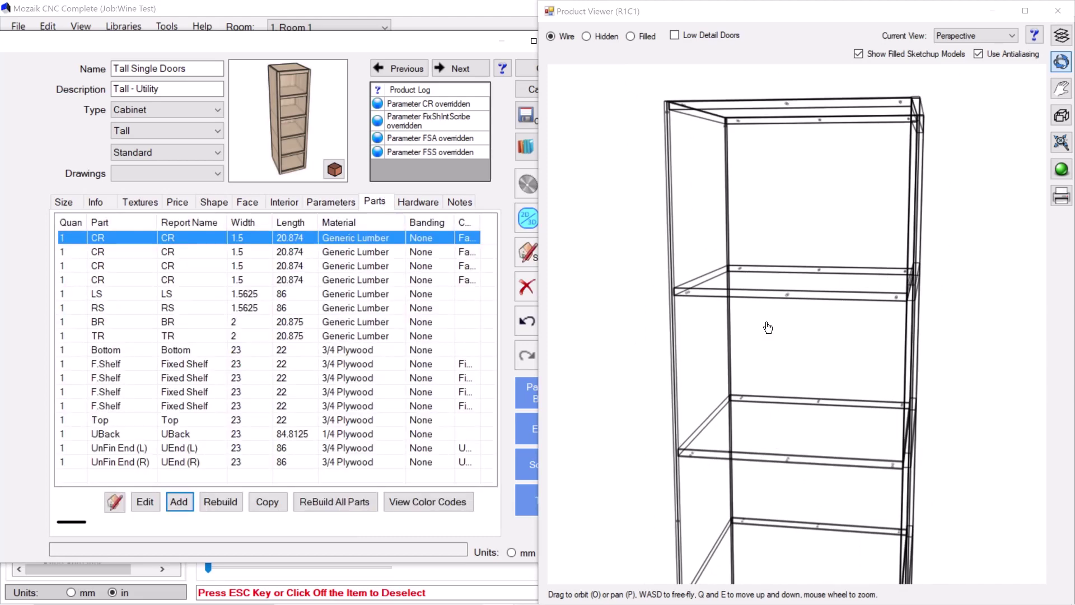
scroll(768, 328, down, 3)
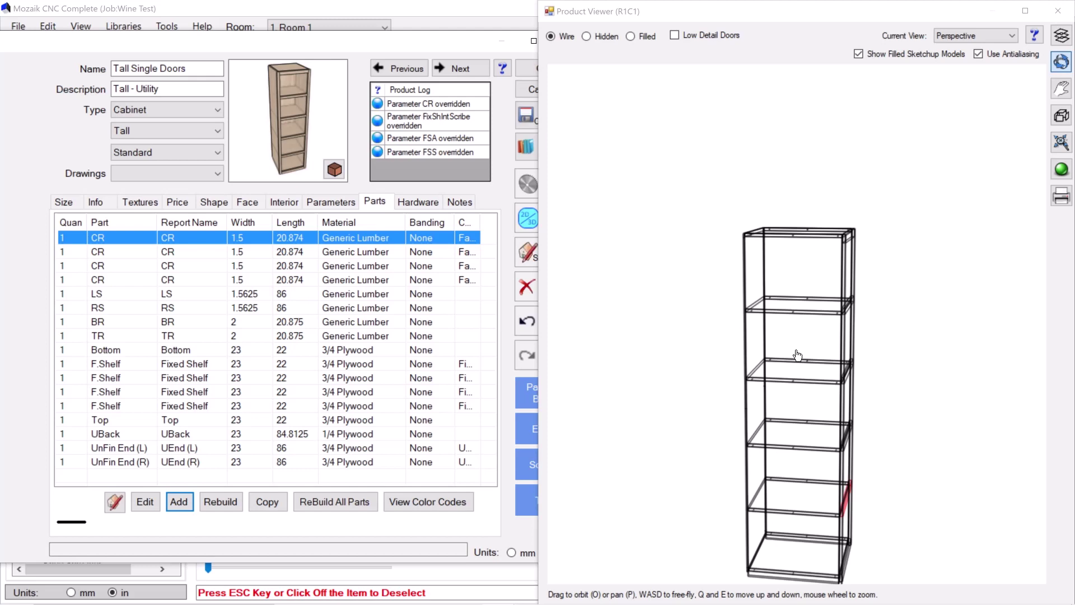
scroll(840, 238, up, 3)
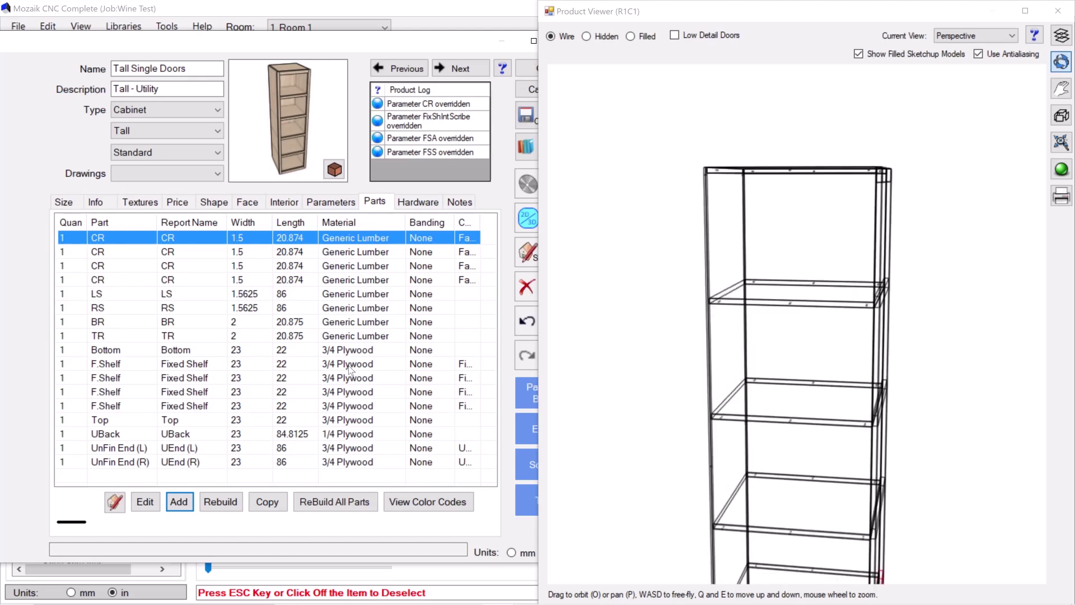
click(180, 404)
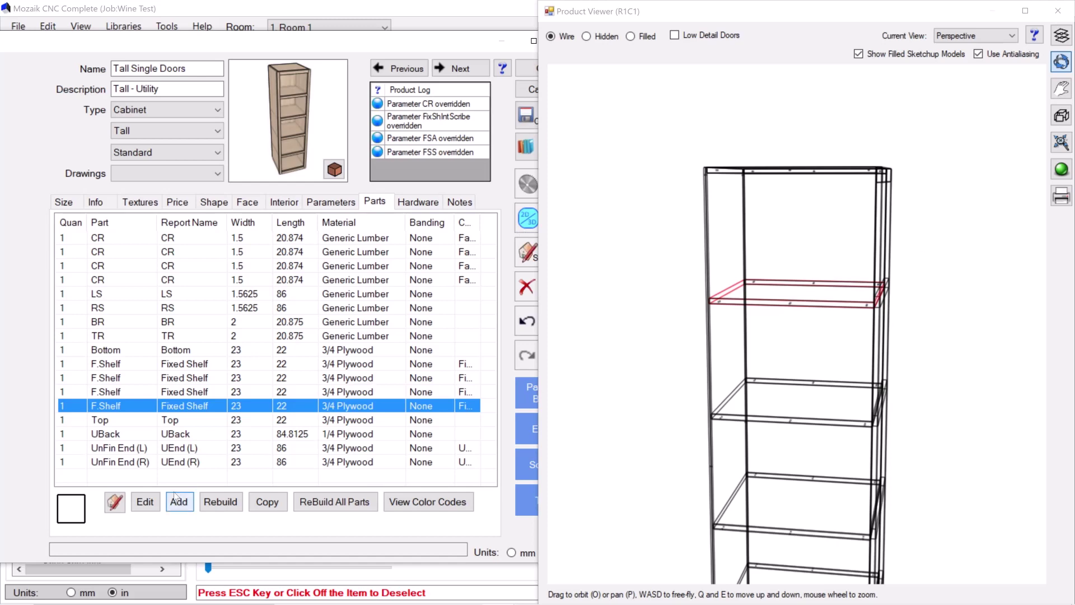
click(145, 501)
scroll(938, 269, up, 5)
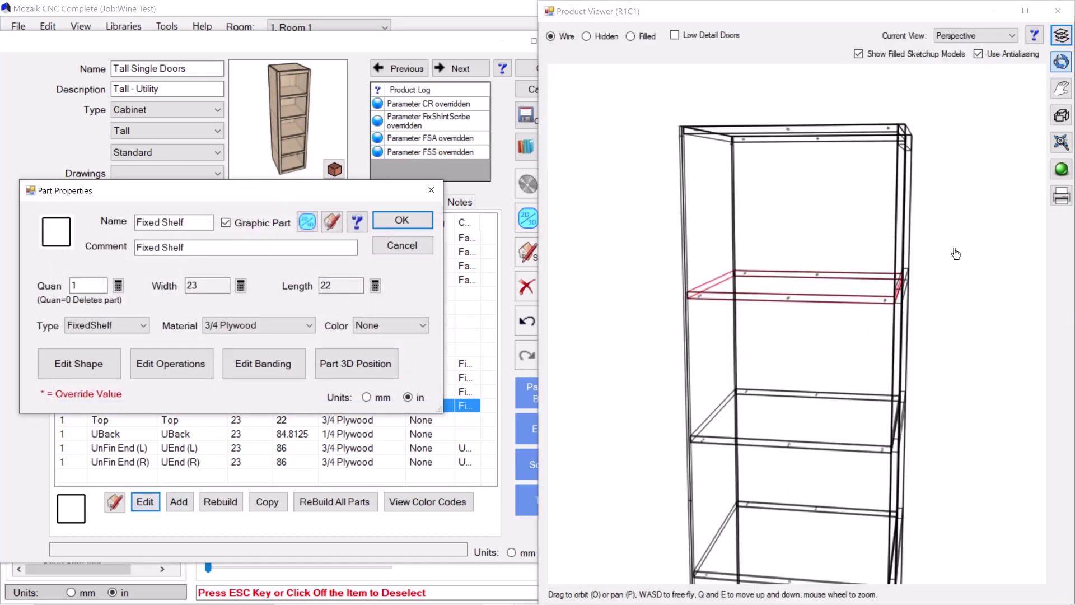
click(241, 286)
click(224, 147)
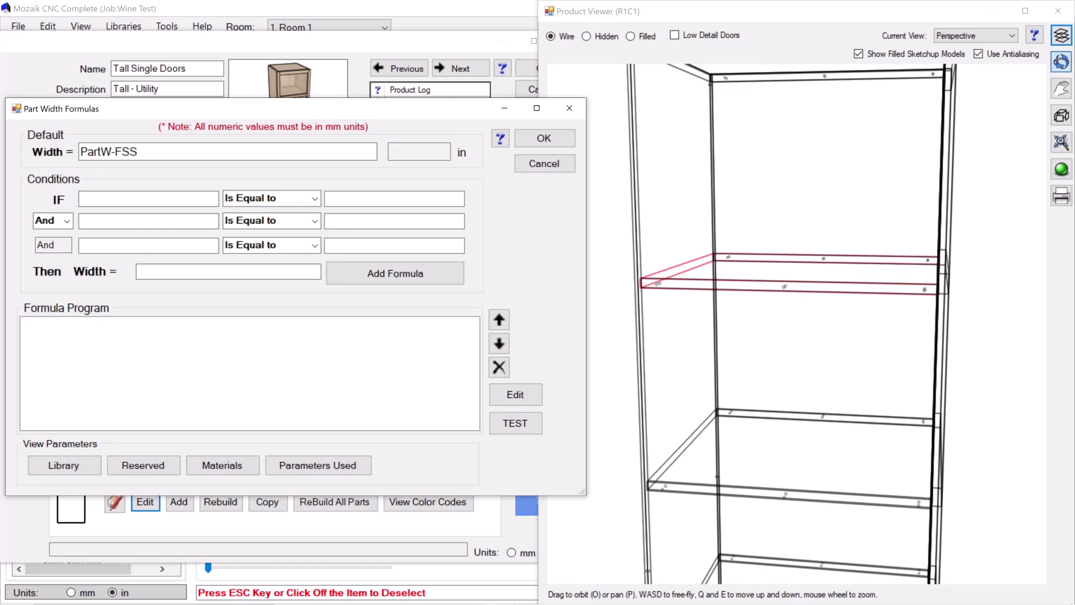
click(563, 137)
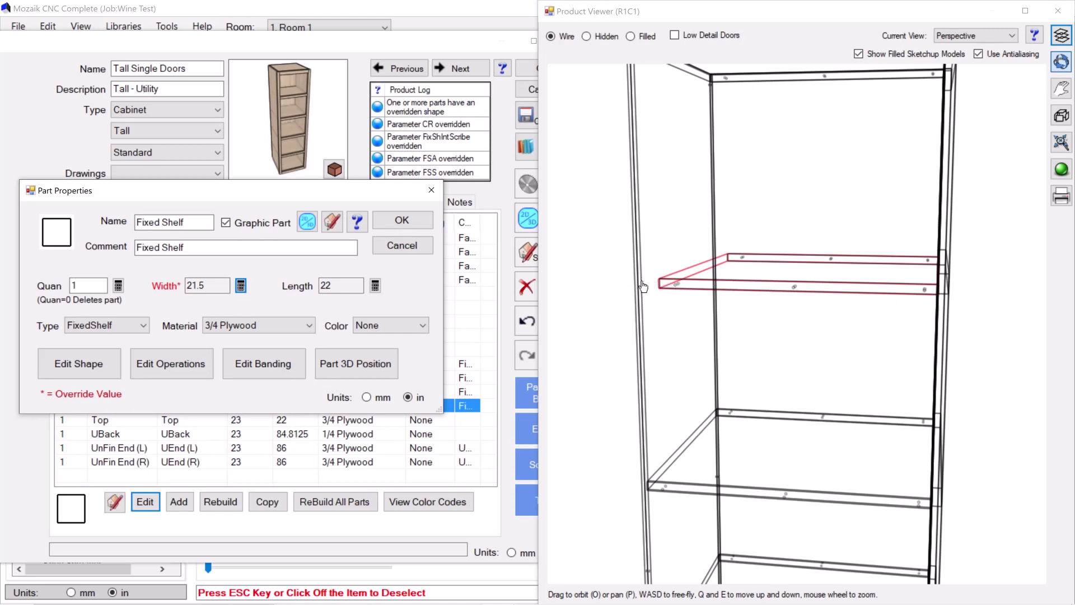
Step: Drive the fixed shelf's Y position with Frame.th+FSS, moving it back to 2.25
click(347, 366)
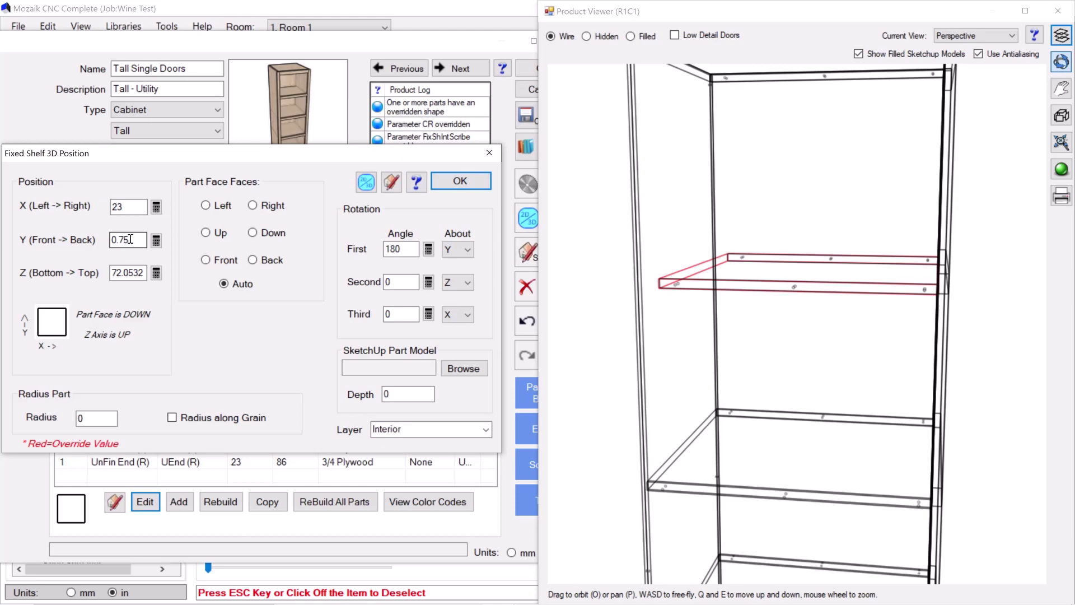
click(156, 240)
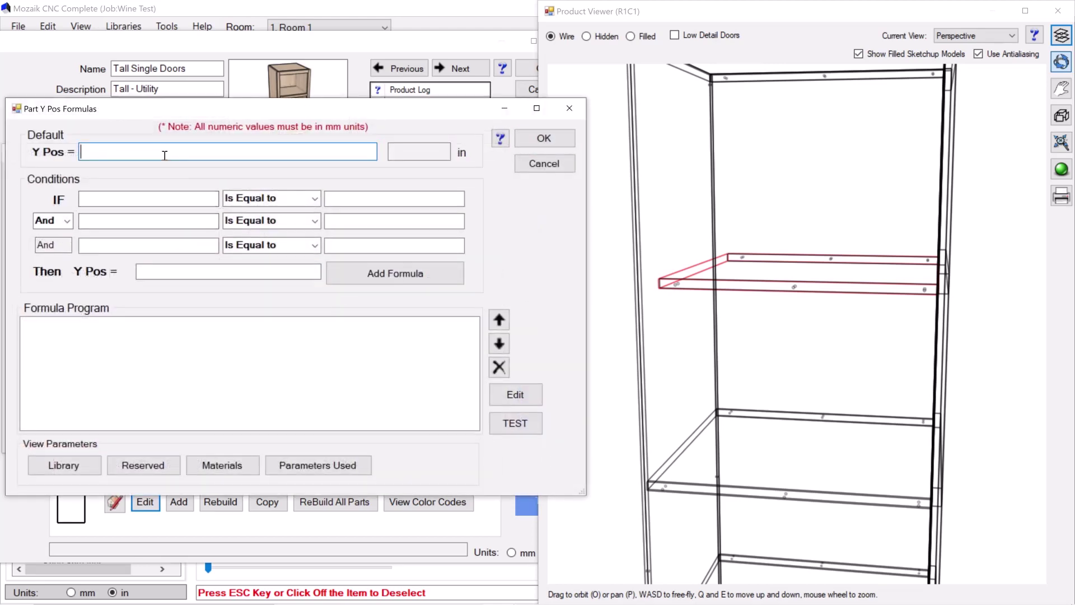
text(Frame.th+FSS)
click(544, 138)
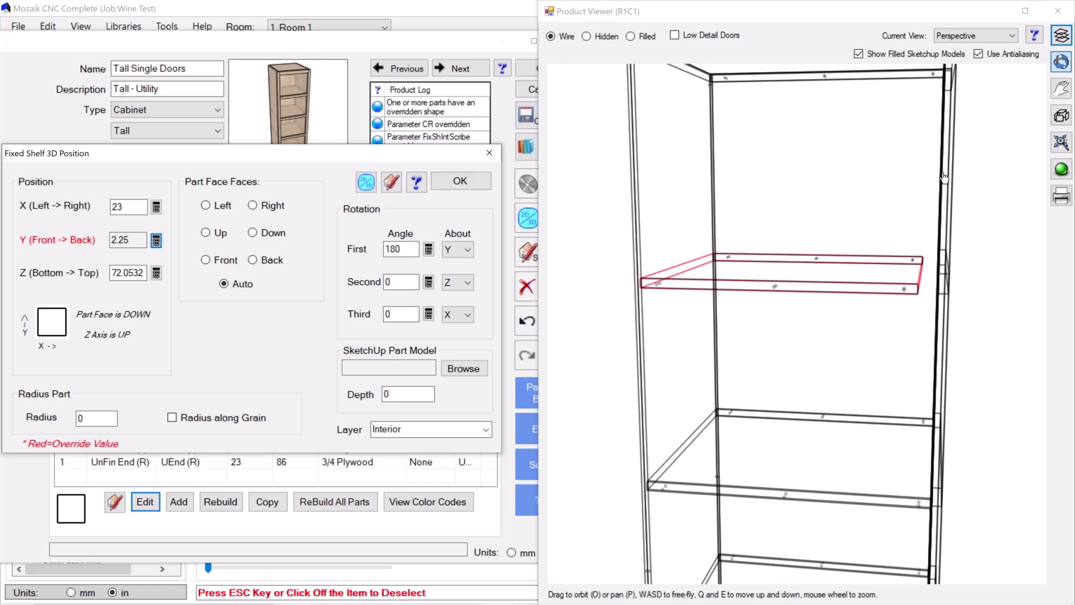
drag(944, 178, 921, 210)
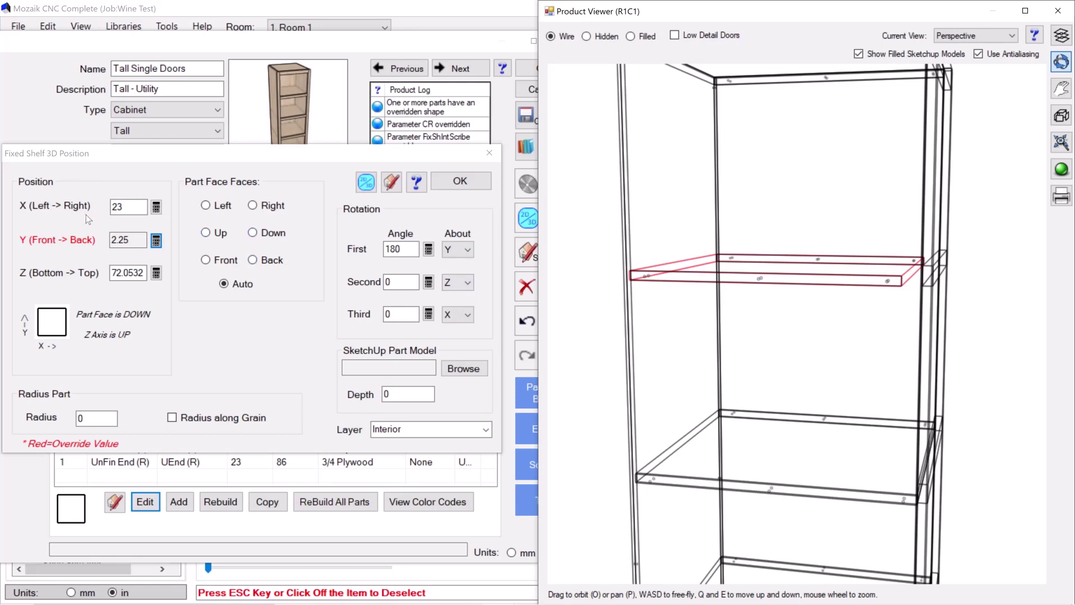
Step: Set the shelf's Angle3 formula to FSA/TOMM, tilting it 15 degrees, and check the tilt
click(384, 315)
double_click(396, 313)
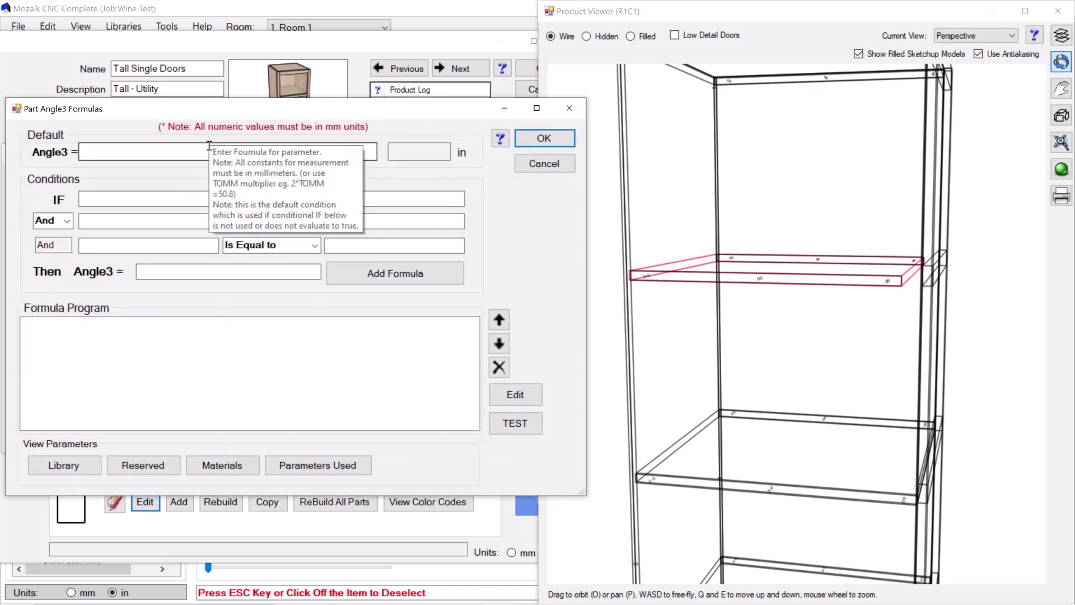
click(210, 146)
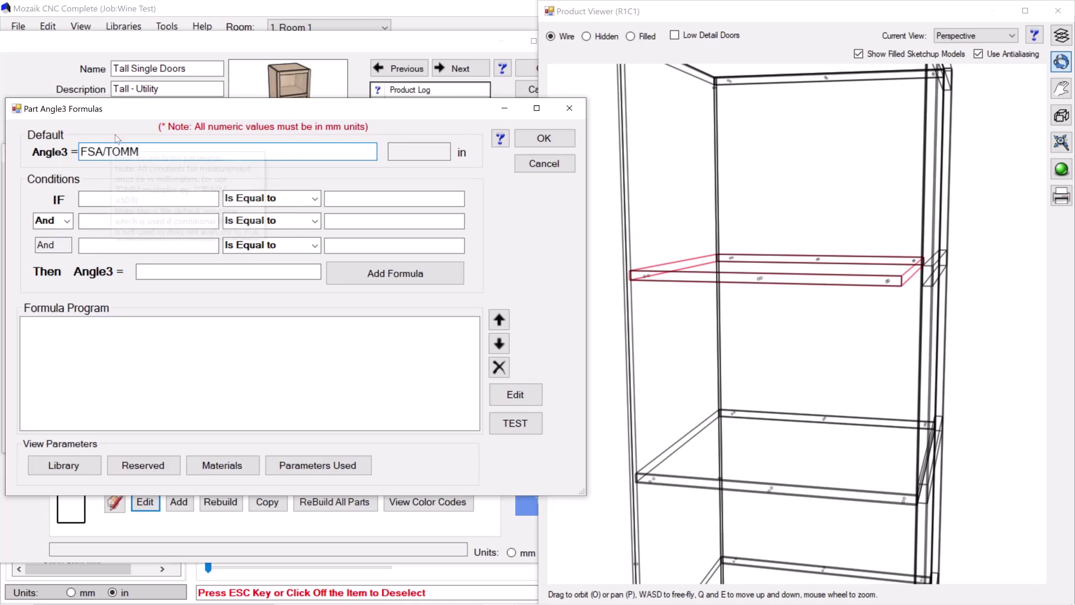
drag(124, 116, 167, 128)
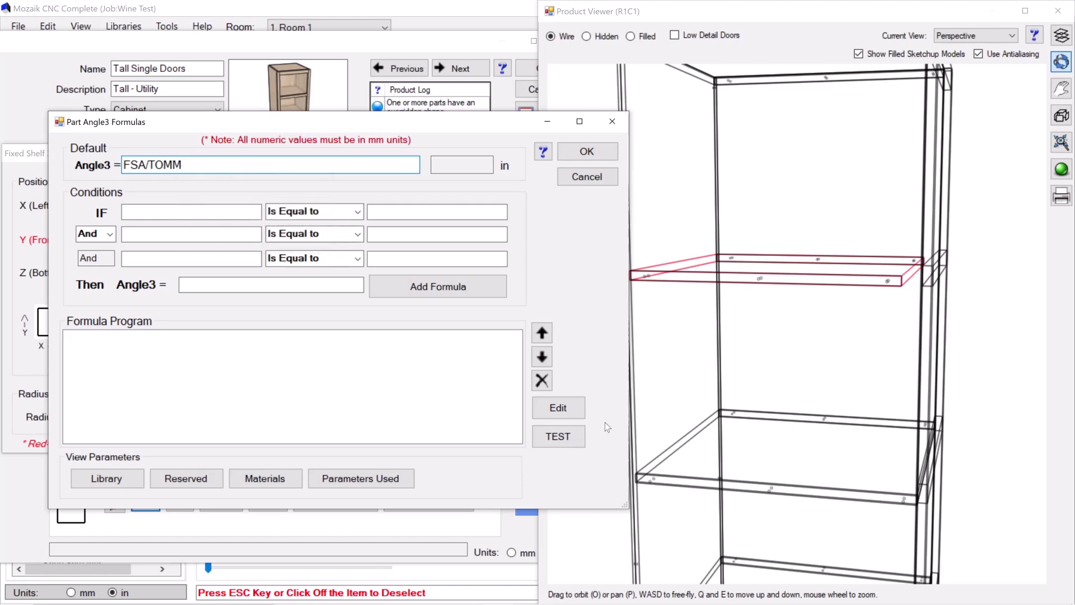
click(586, 152)
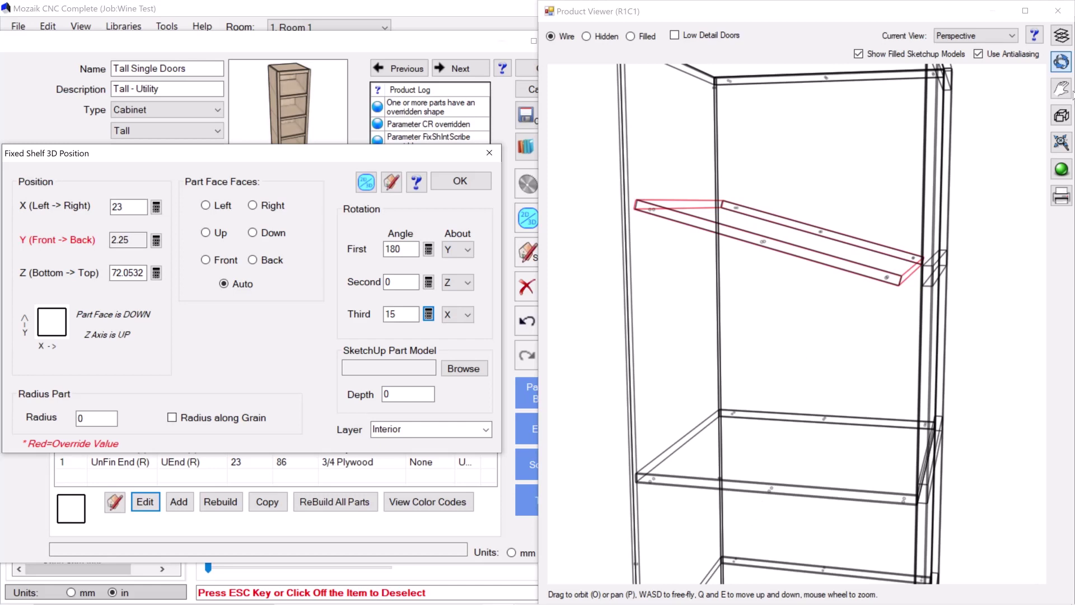
drag(943, 236, 947, 239)
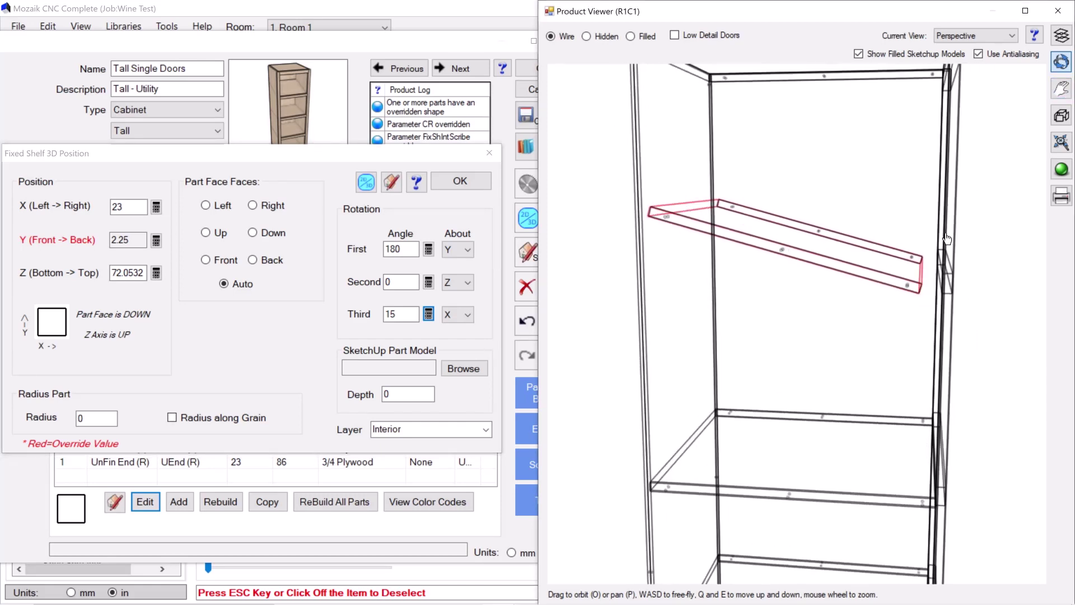
click(1062, 89)
drag(948, 135, 939, 198)
scroll(829, 416, up, 2)
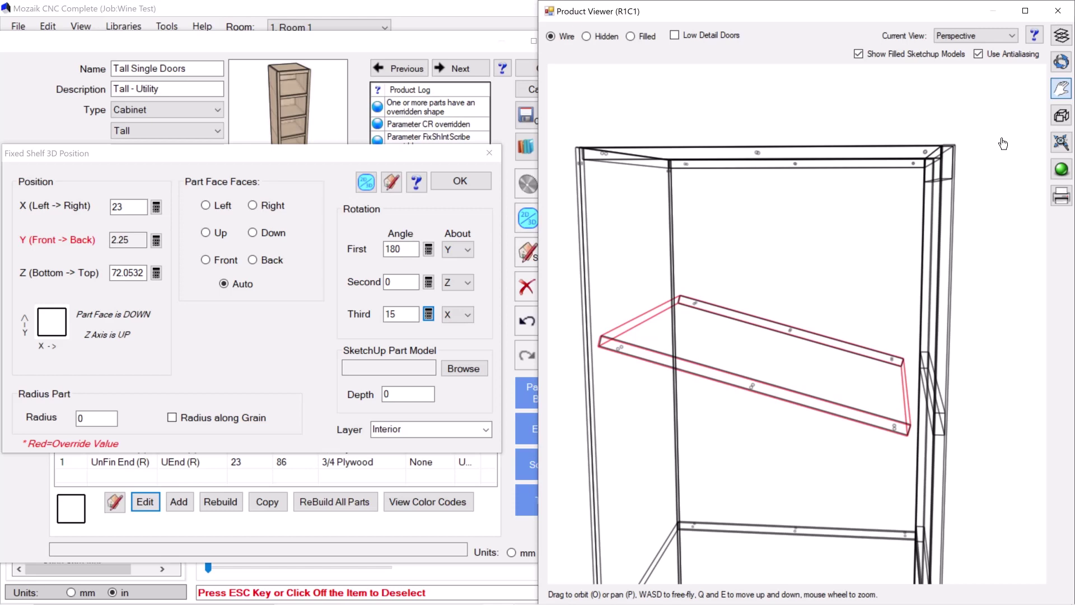
Step: Show the cabinet from the Left view and accept the shelf's 3D position settings
click(989, 37)
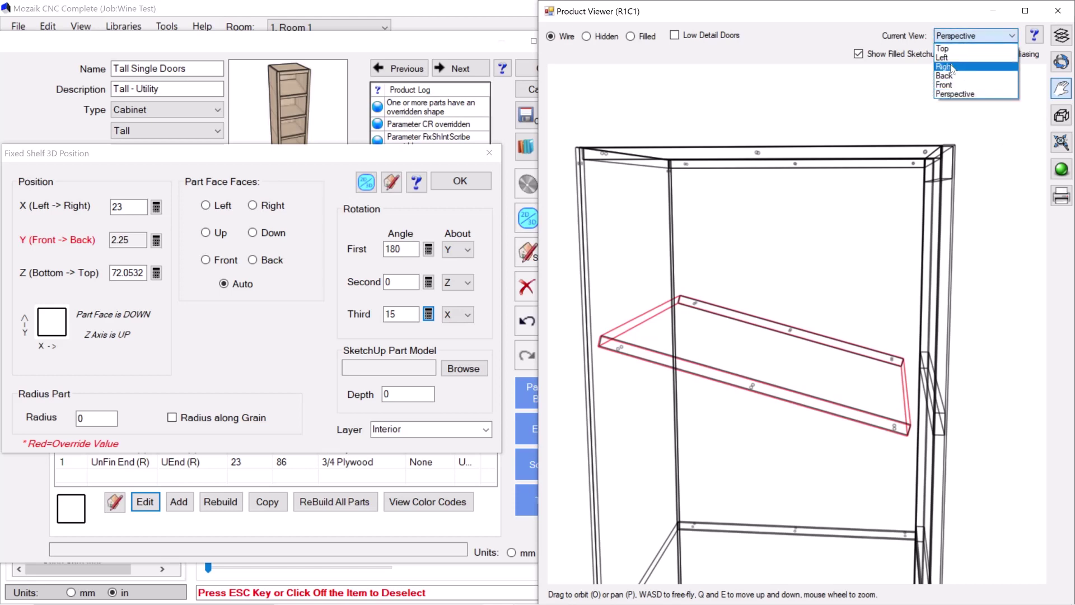
click(953, 65)
scroll(813, 65, up, 5)
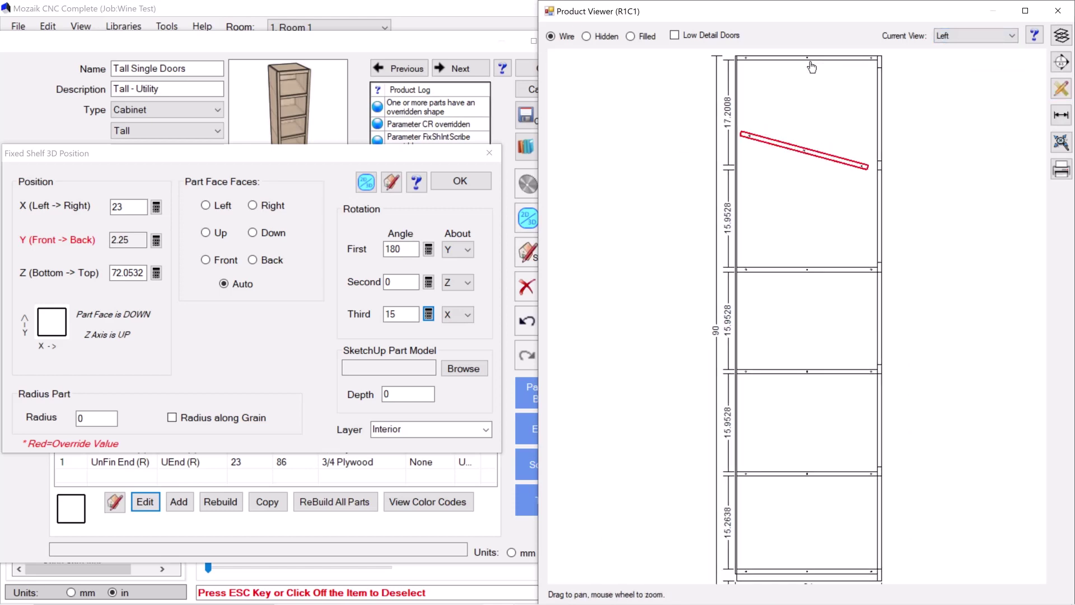
scroll(813, 73, up, 3)
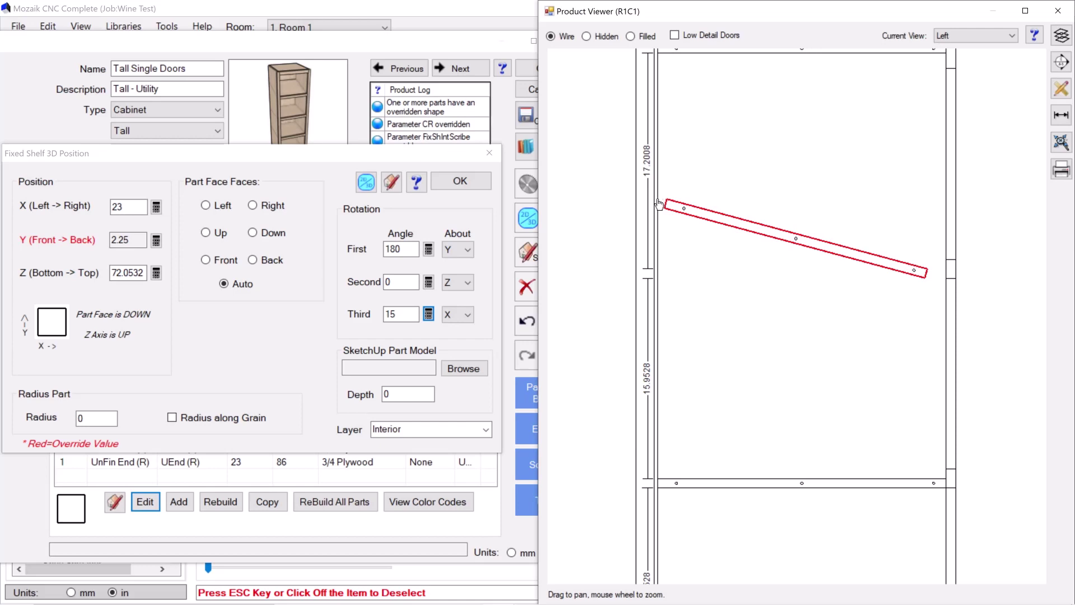
scroll(930, 168, down, 3)
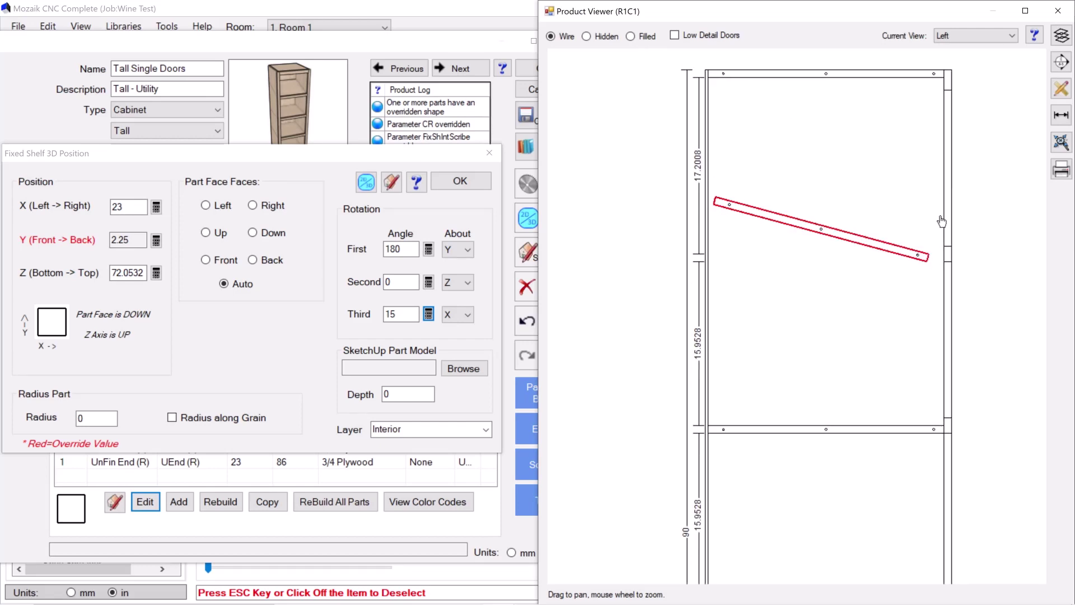
scroll(951, 87, up, 2)
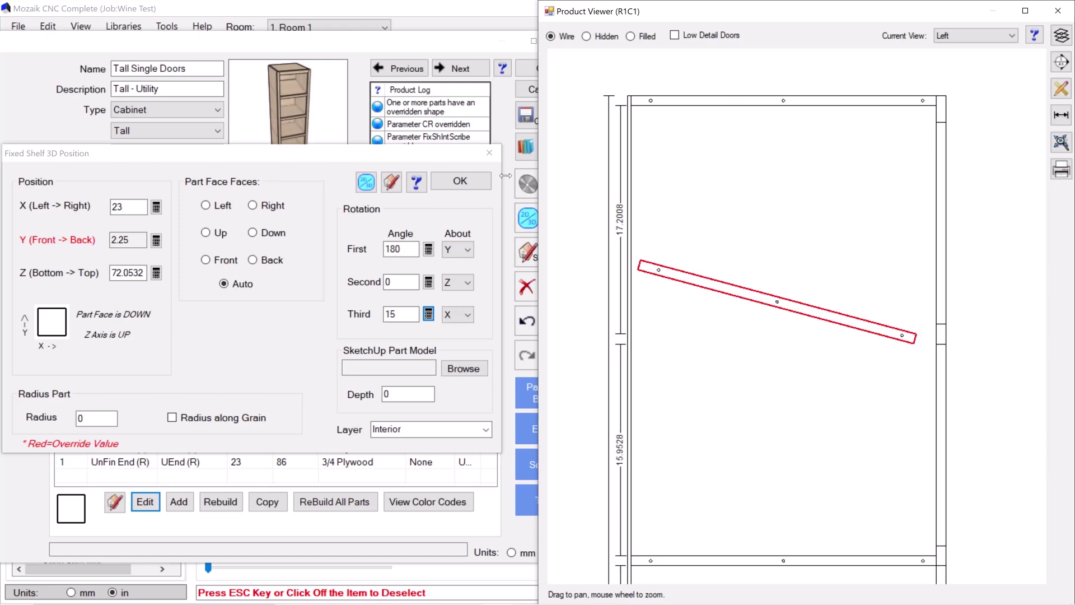
click(490, 182)
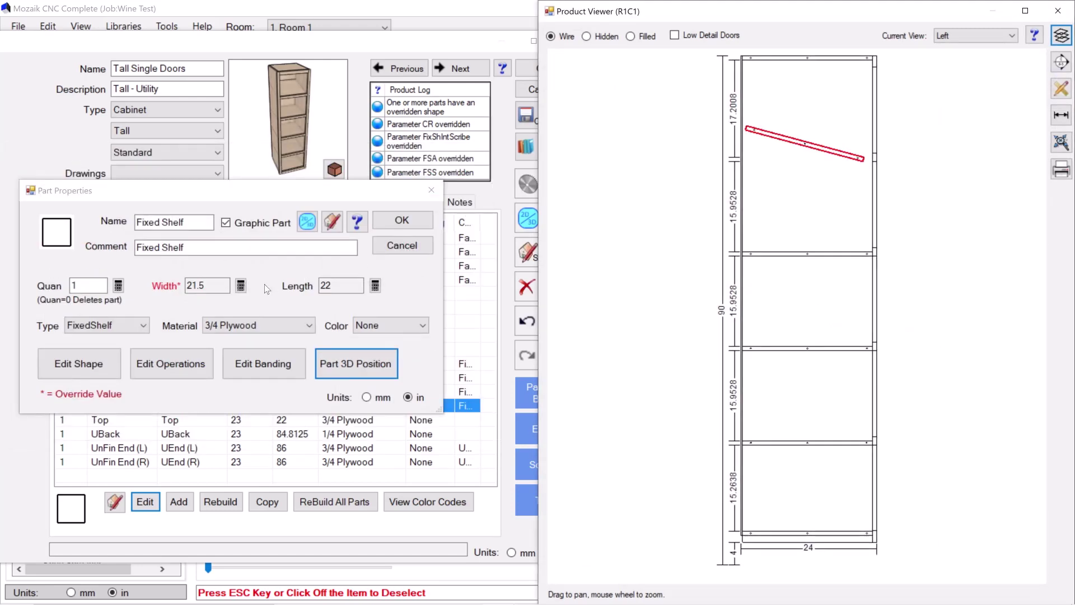
Step: Change the shelf width formula to (PartW-FSS)/COS(FSA/TOMM) and test it, giving 22.2584
click(241, 286)
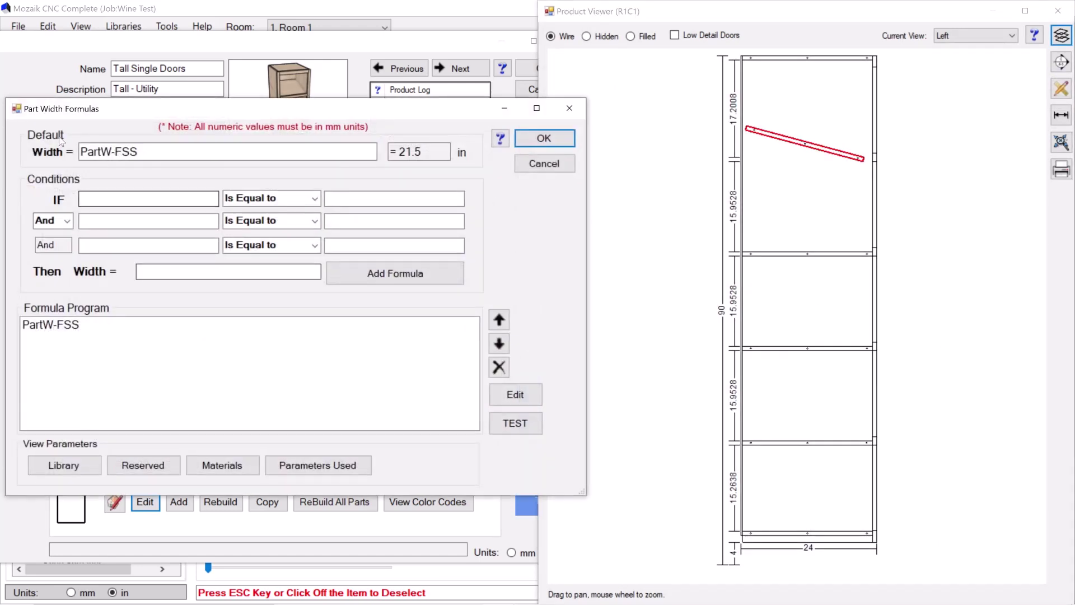
click(84, 151)
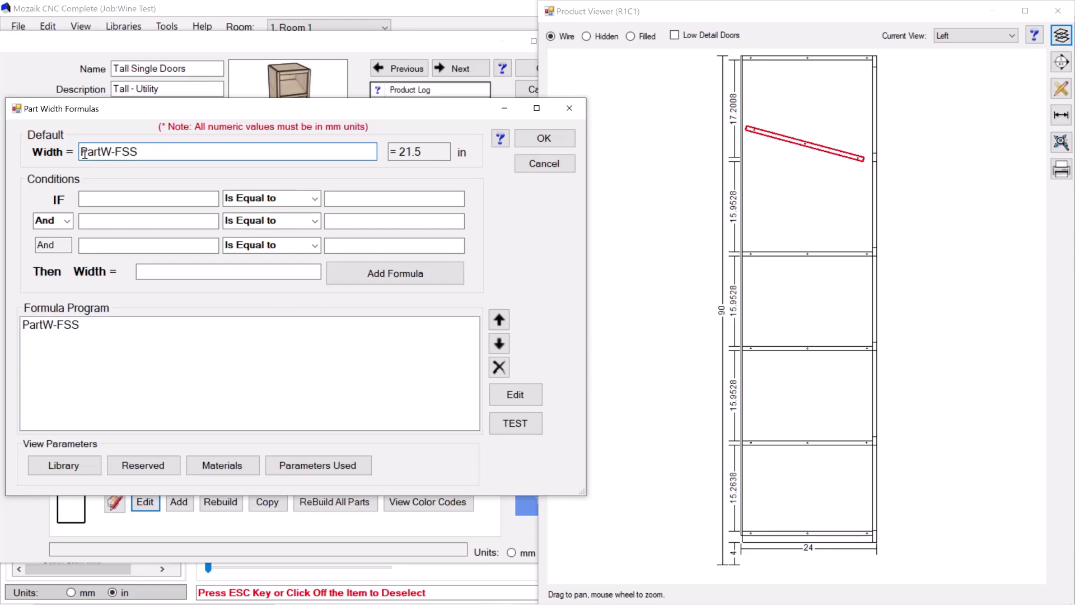
text(()
click(158, 150)
text()/COS)
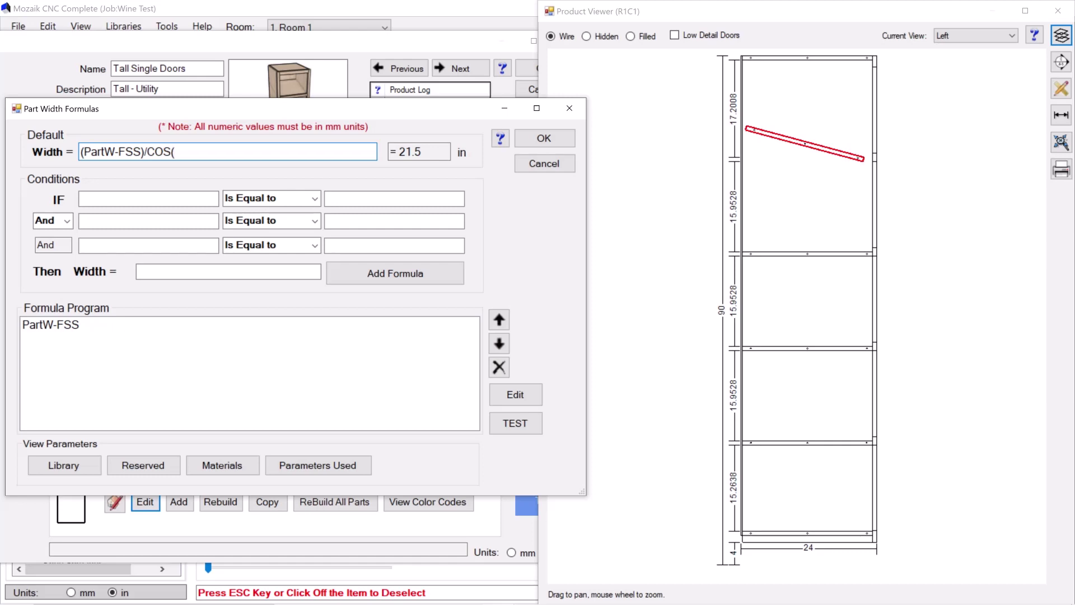
text((FSA)
text(/TOMM))
click(515, 423)
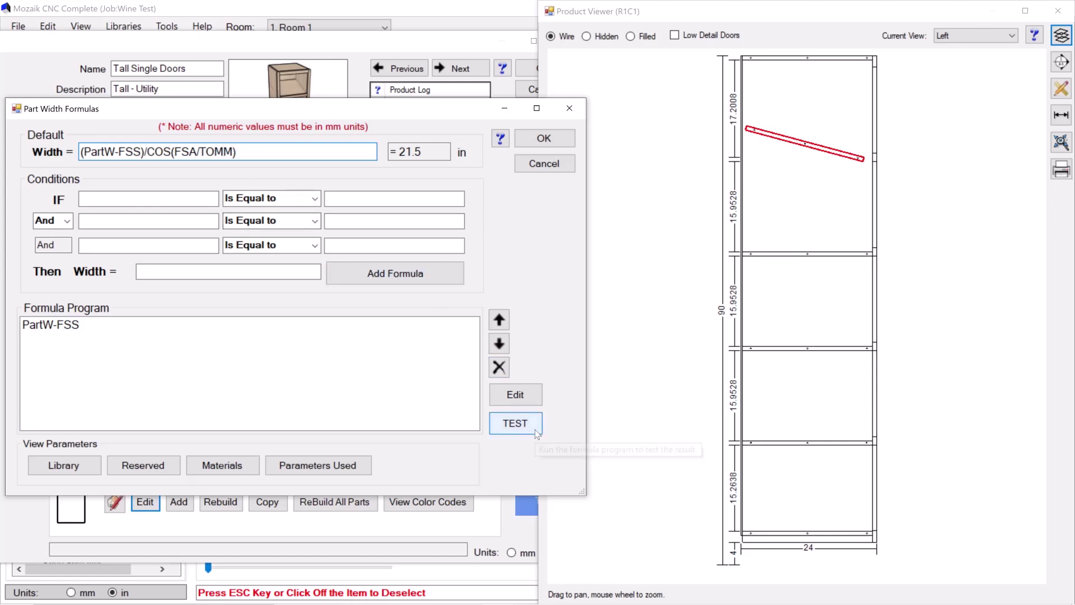
click(543, 138)
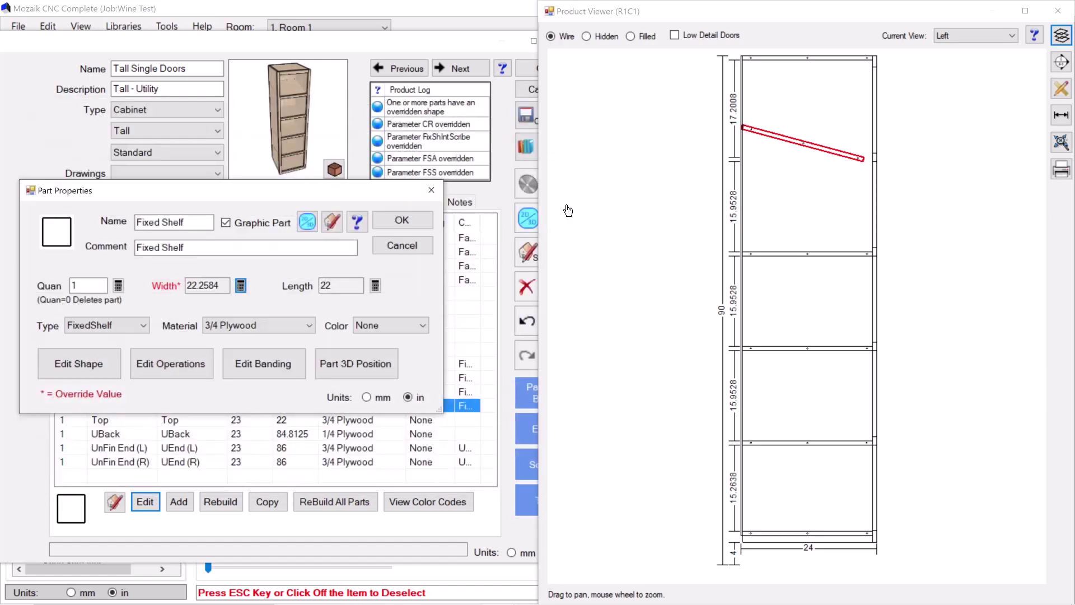
Step: Zoom in on the shelf end and save the part properties at width 22.2584
scroll(750, 119, up, 2)
scroll(750, 118, up, 4)
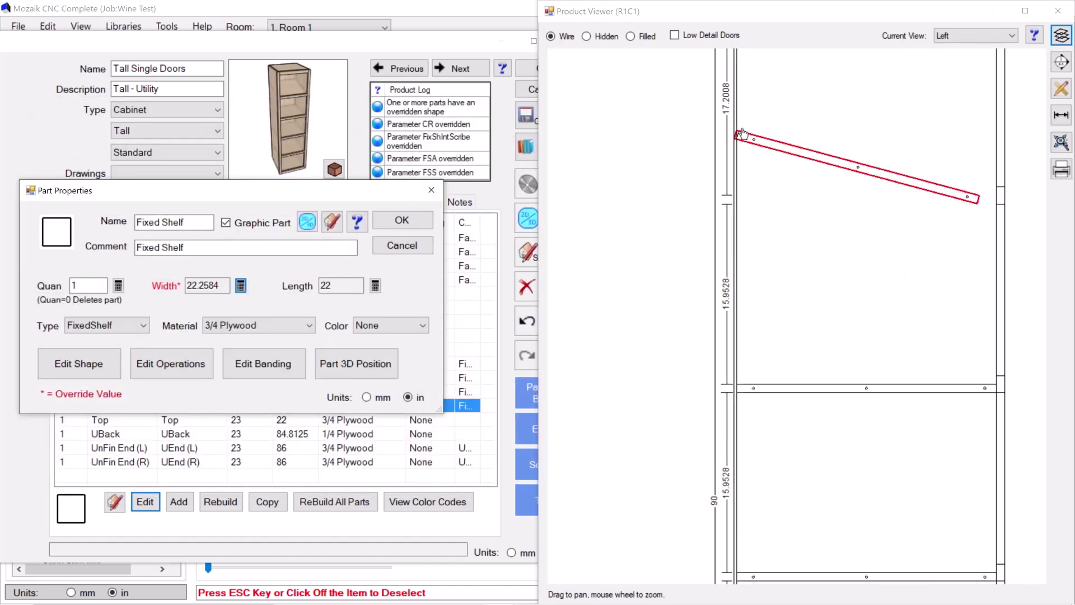
scroll(744, 133, up, 2)
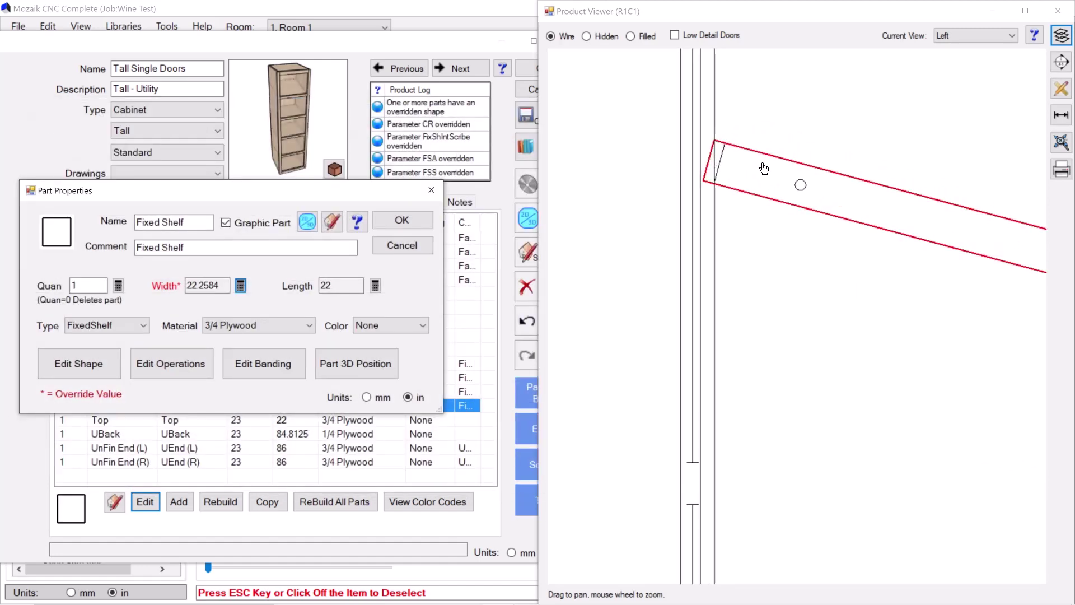
scroll(717, 145, up, 3)
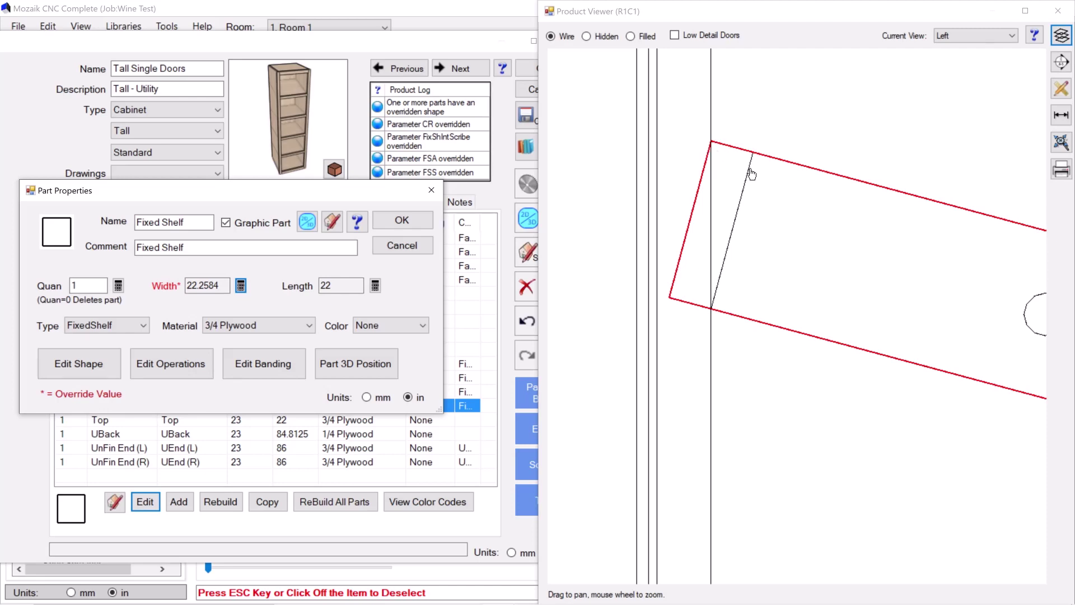
scroll(749, 170, down, 5)
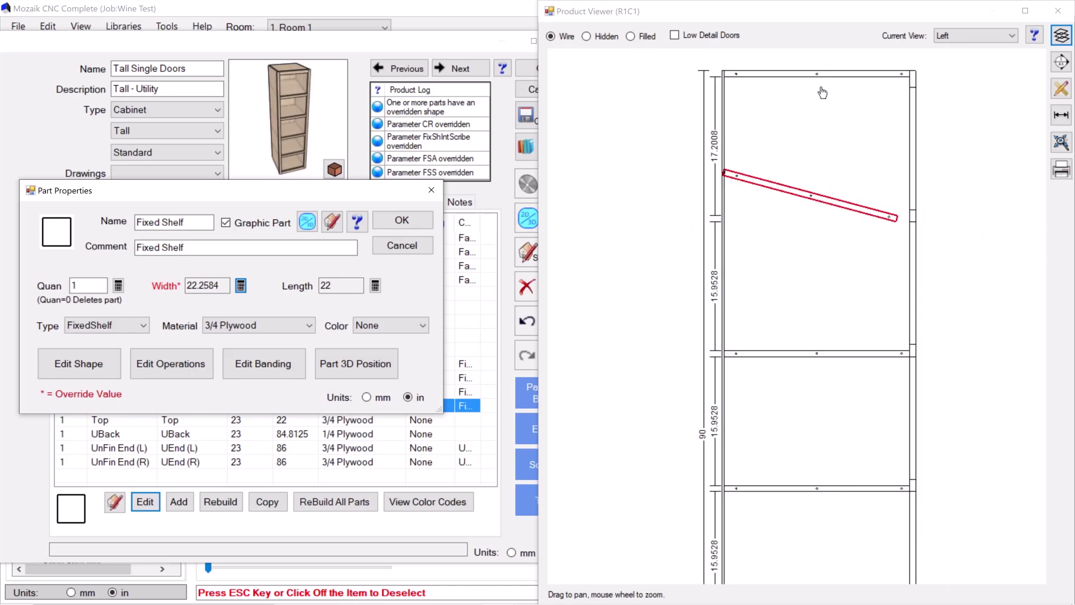
scroll(840, 62, up, 3)
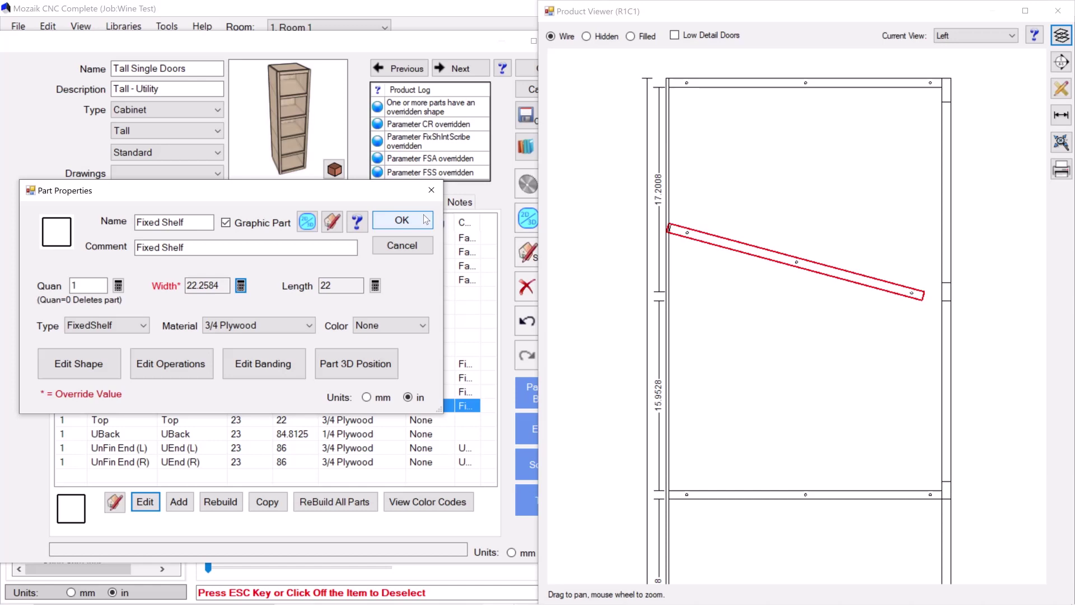
click(401, 220)
Step: Show the cabinet's parameter overrides list on the Parameters tab
scroll(849, 81, up, 5)
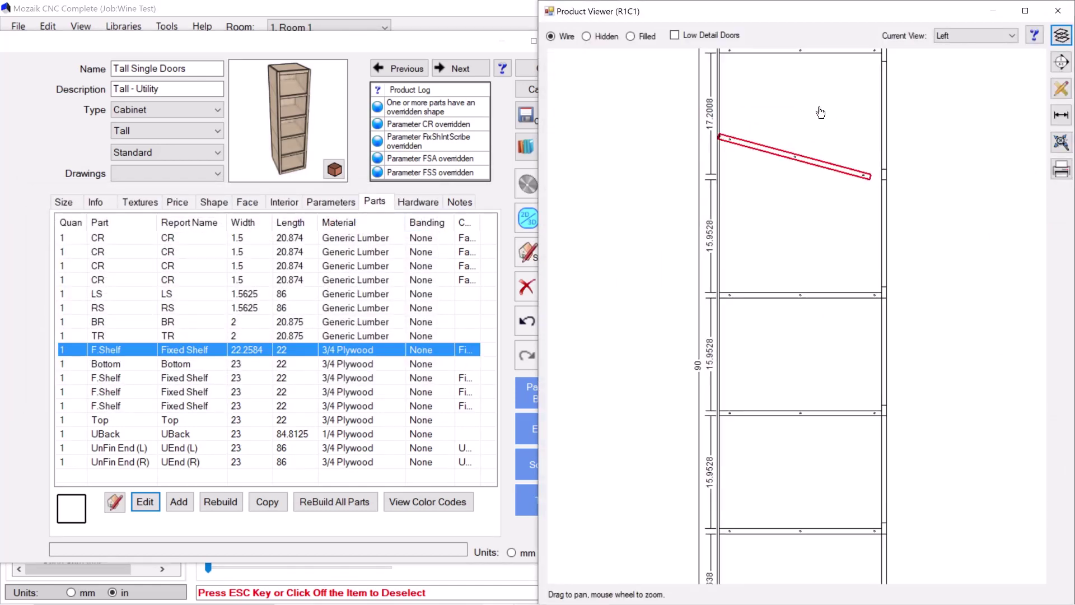
scroll(761, 90, up, 1)
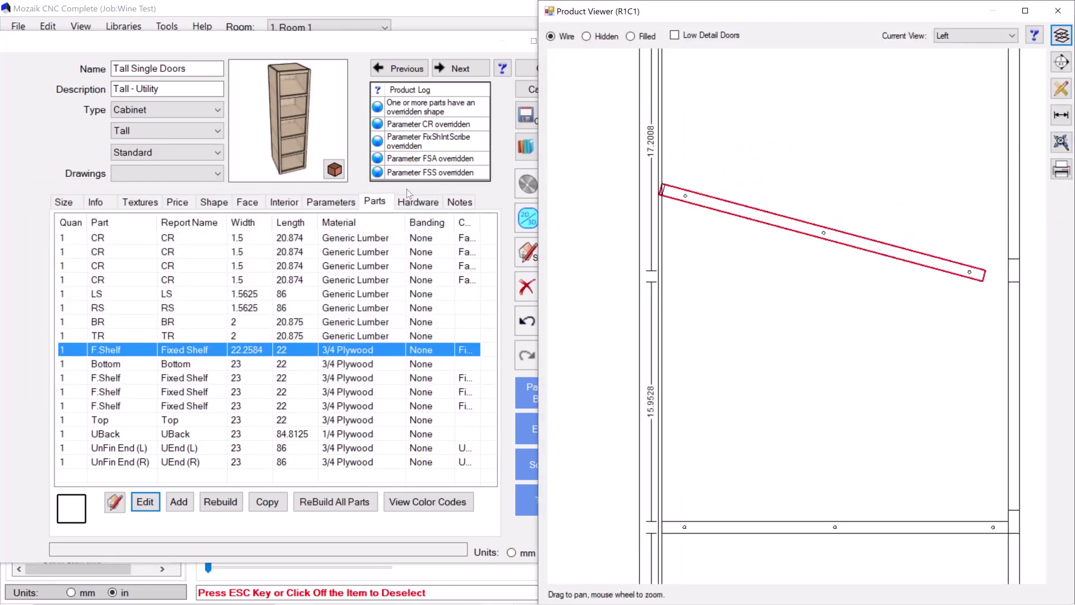
click(336, 202)
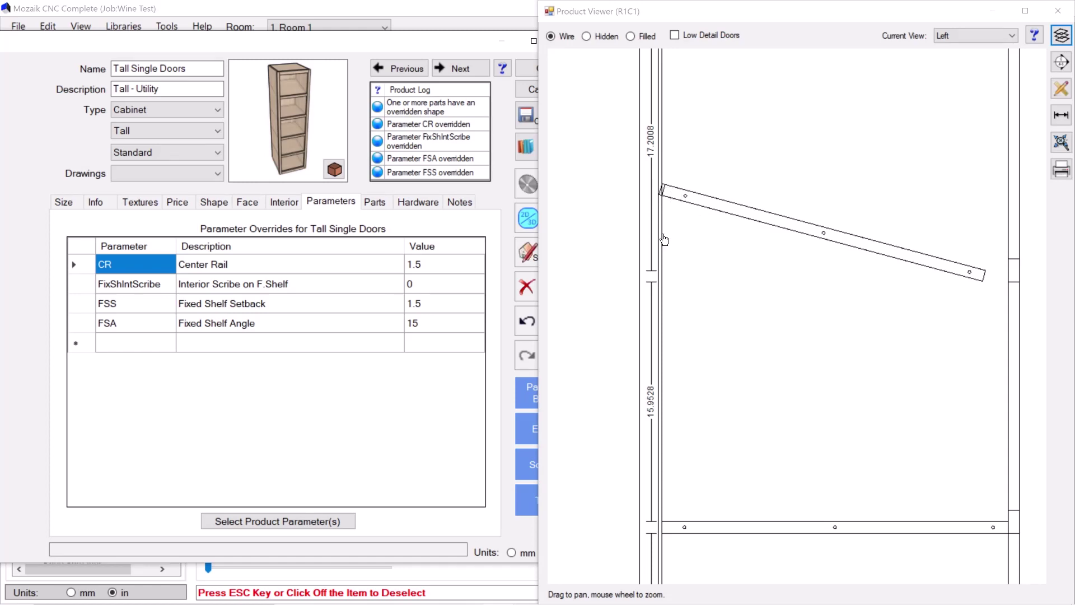
Step: Try Fixed Shelf Angle values of 20, 25, 10 and 0 degrees
click(423, 320)
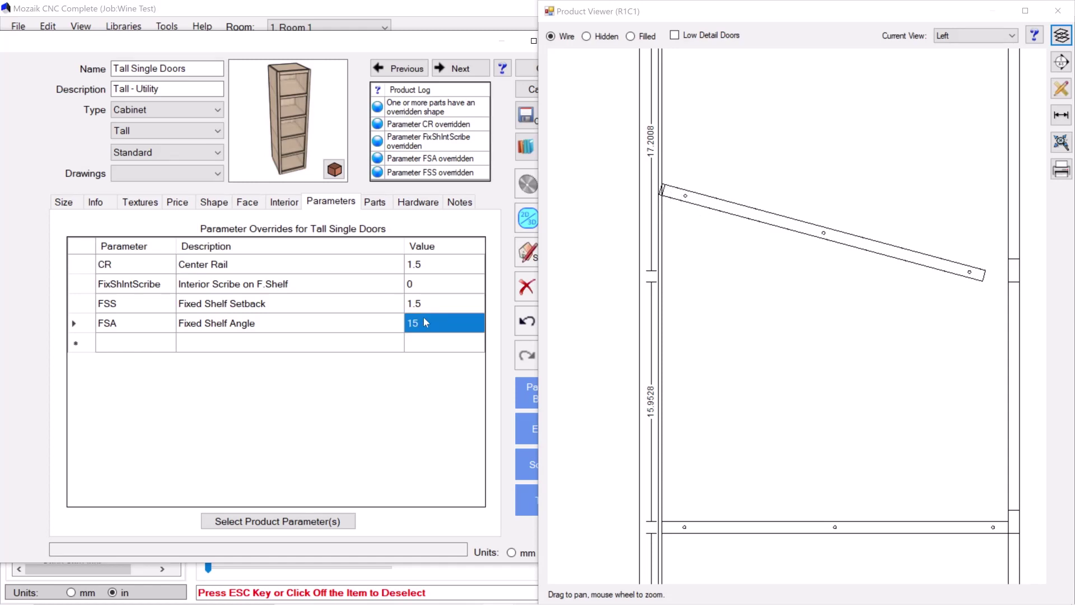
text(20)
key(Return)
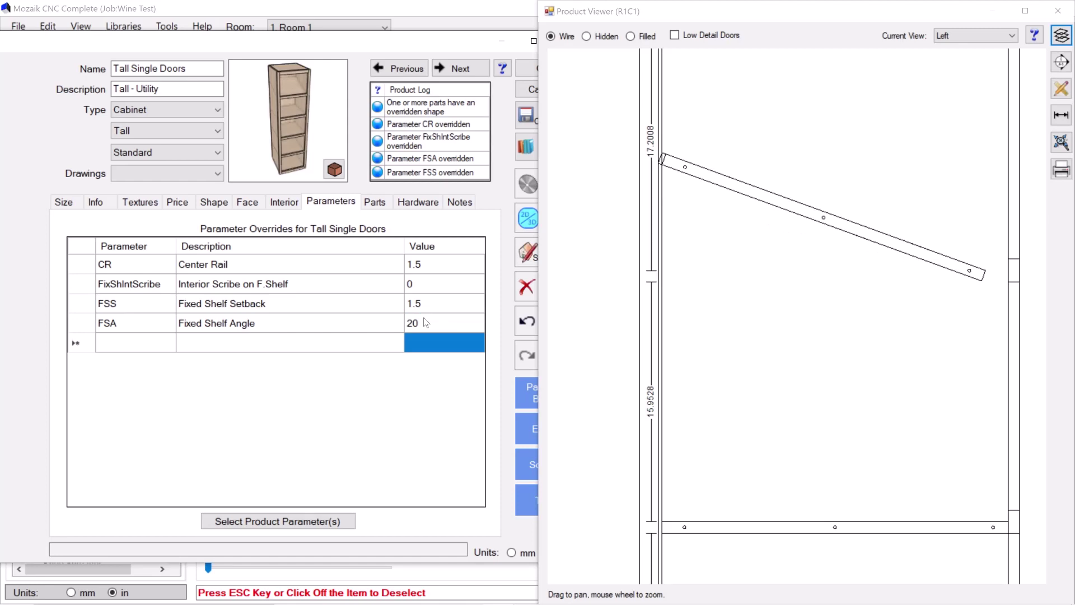
click(423, 323)
text(25)
key(Return)
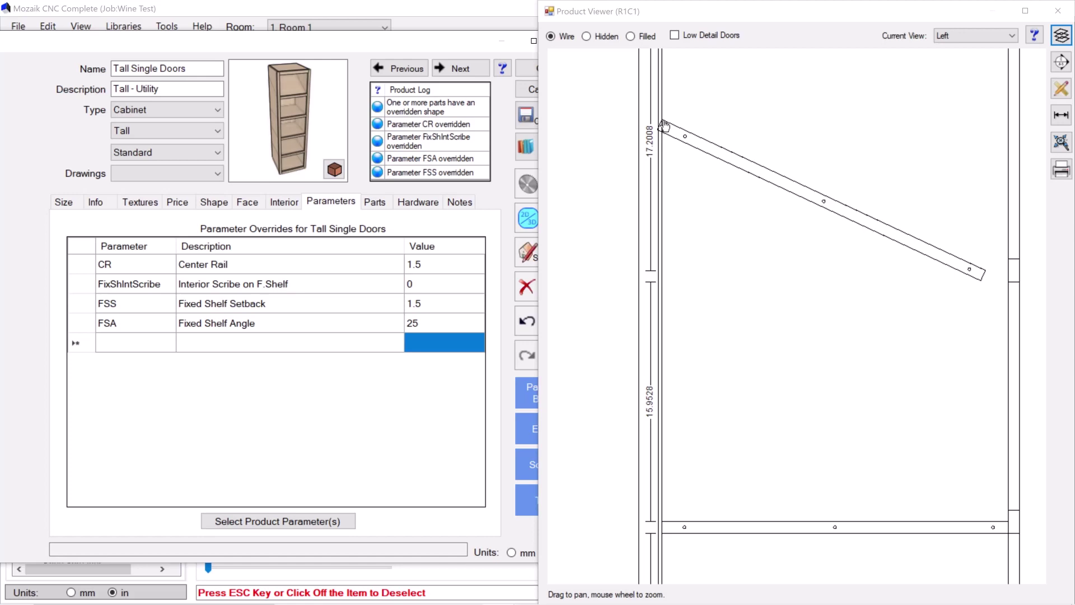
click(427, 323)
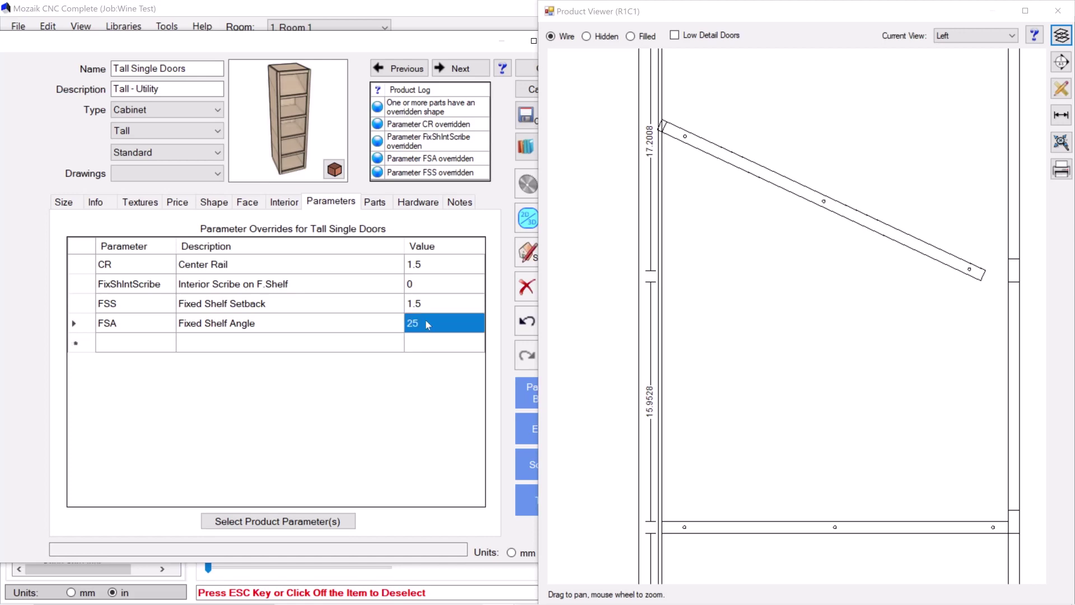
text(10)
key(Return)
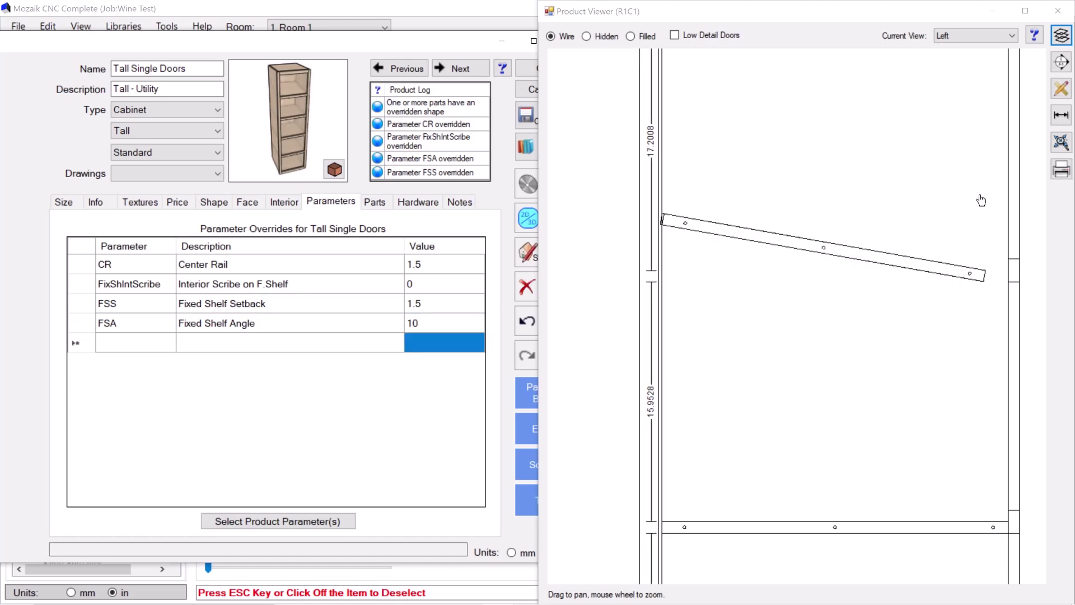
scroll(974, 229, up, 2)
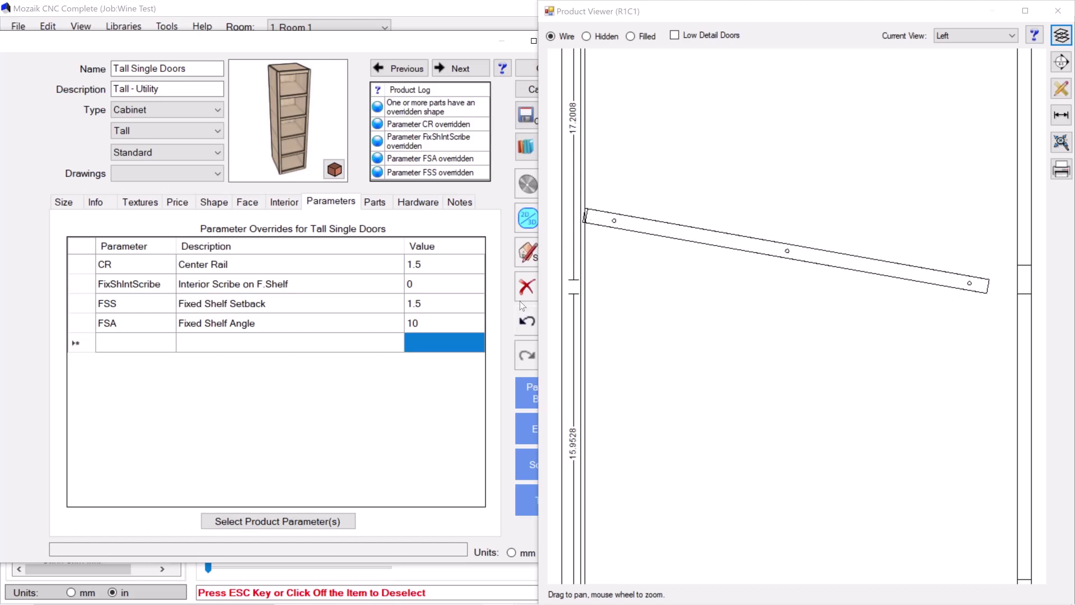
click(441, 319)
text(0)
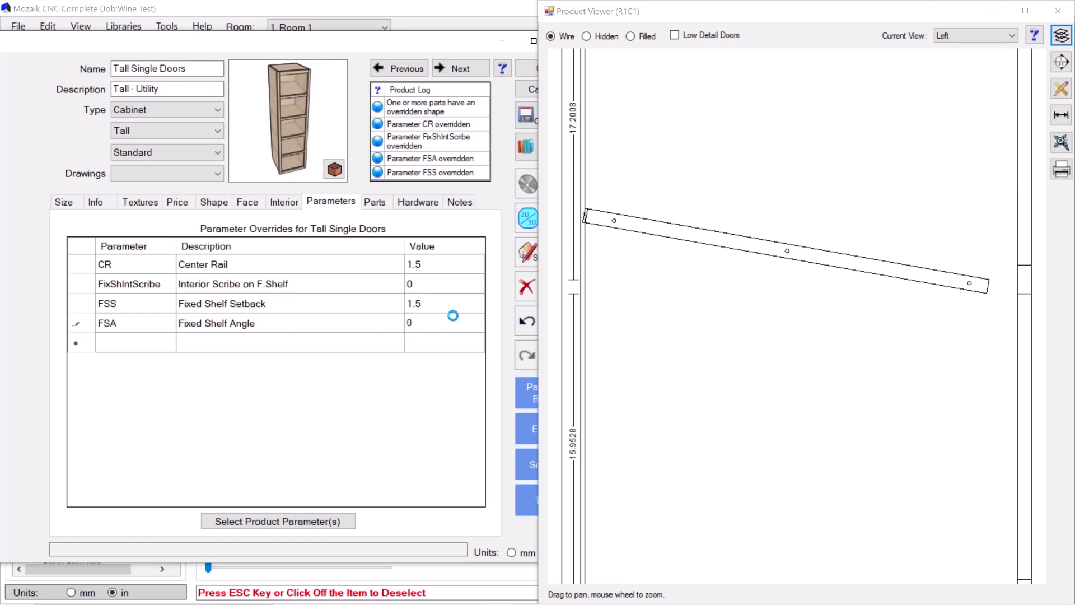
key(Return)
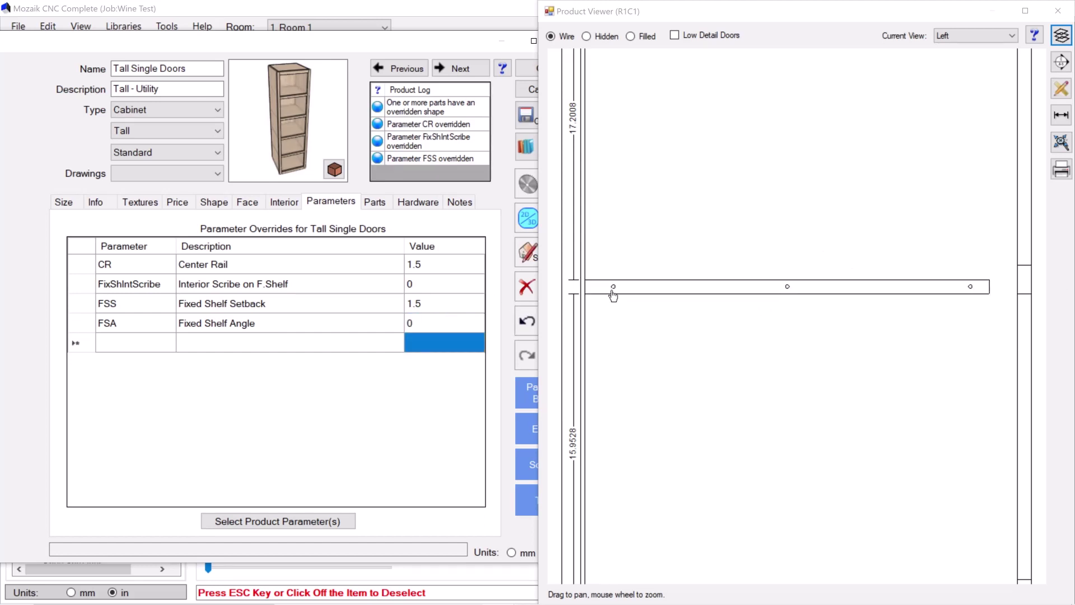
Step: Set the Fixed Shelf Angle override to 15 and zoom in on the sloped shelf ends
click(431, 329)
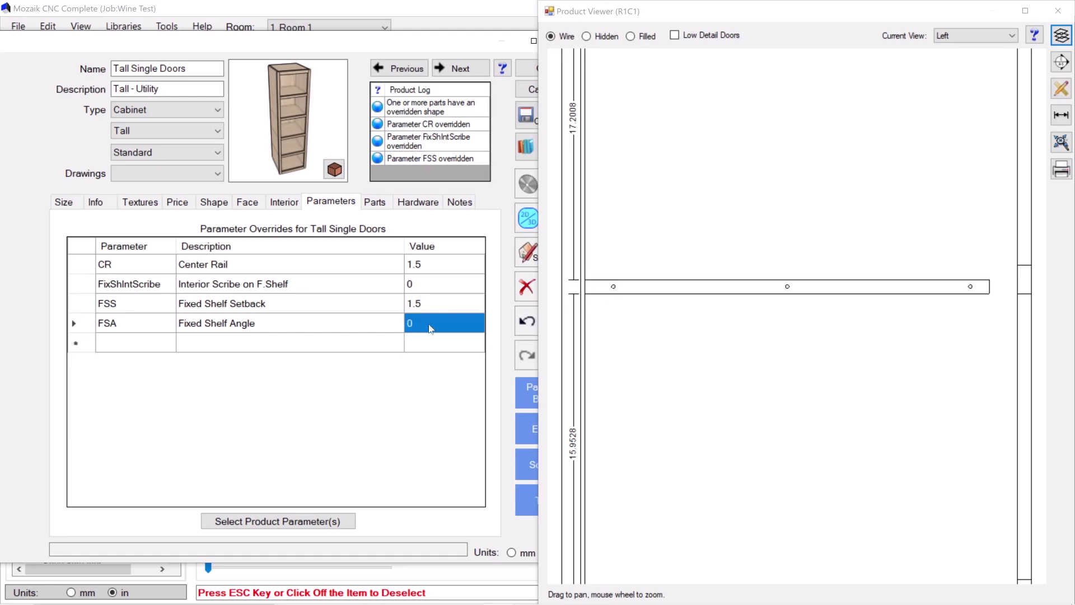
text(15)
key(Return)
scroll(783, 156, down, 4)
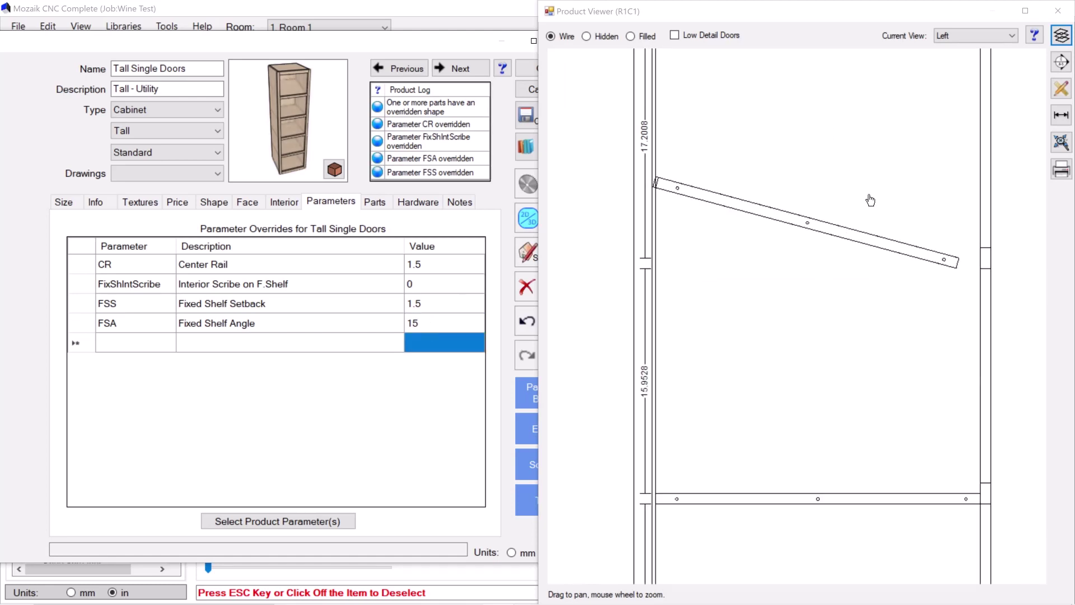
scroll(936, 98, up, 4)
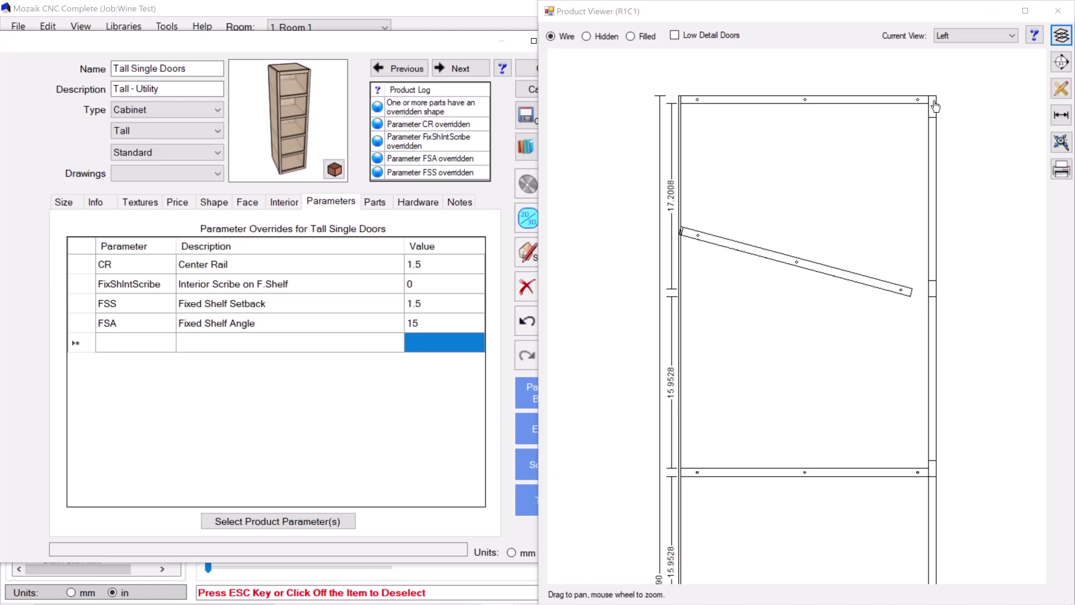
scroll(584, 345, down, 2)
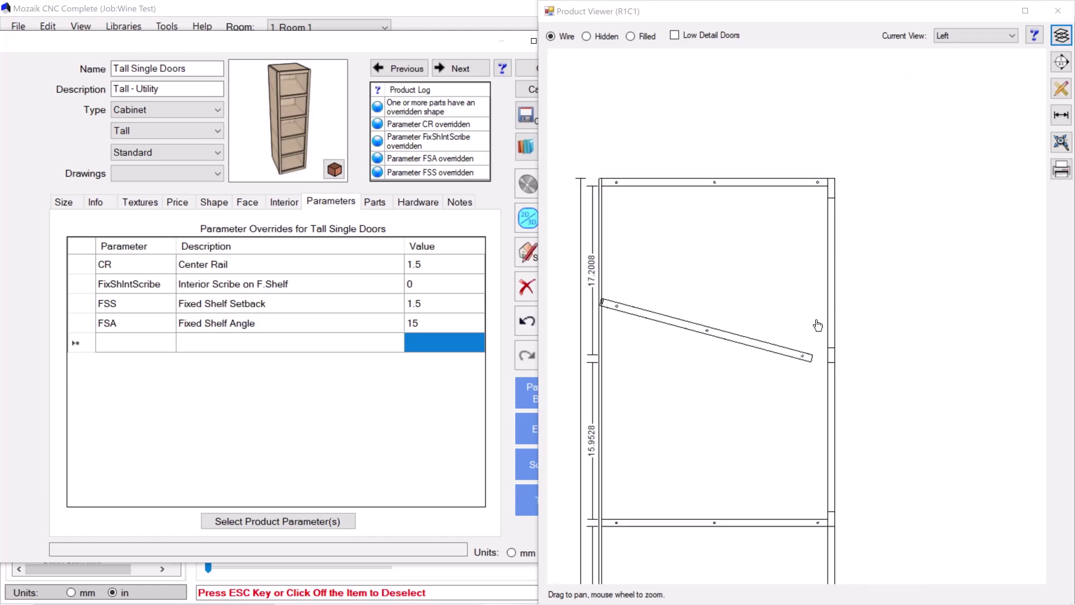
scroll(594, 325, up, 3)
scroll(607, 304, up, 1)
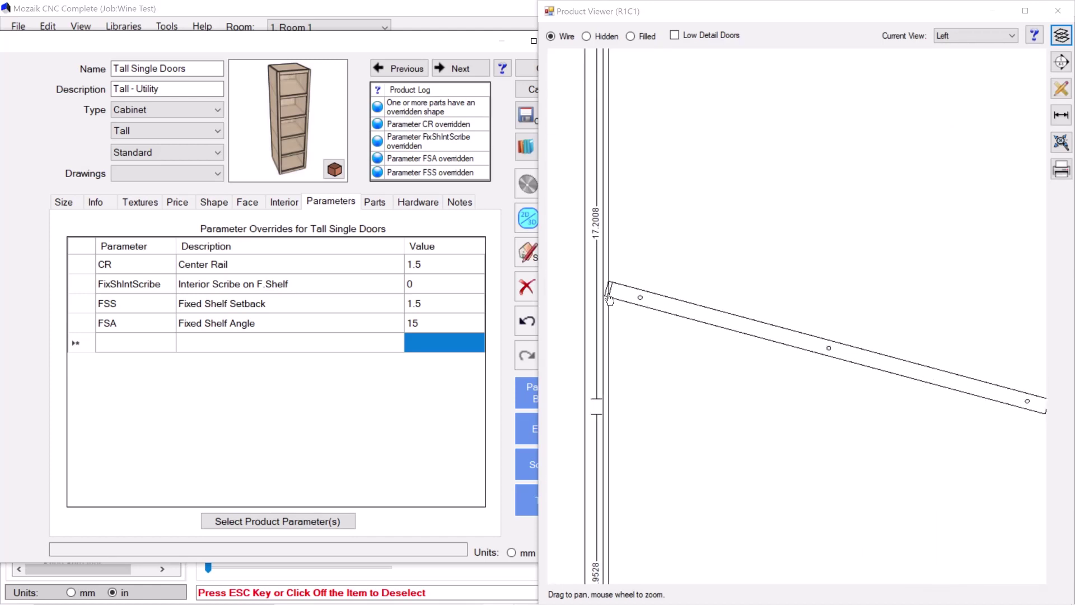
scroll(588, 309, up, 4)
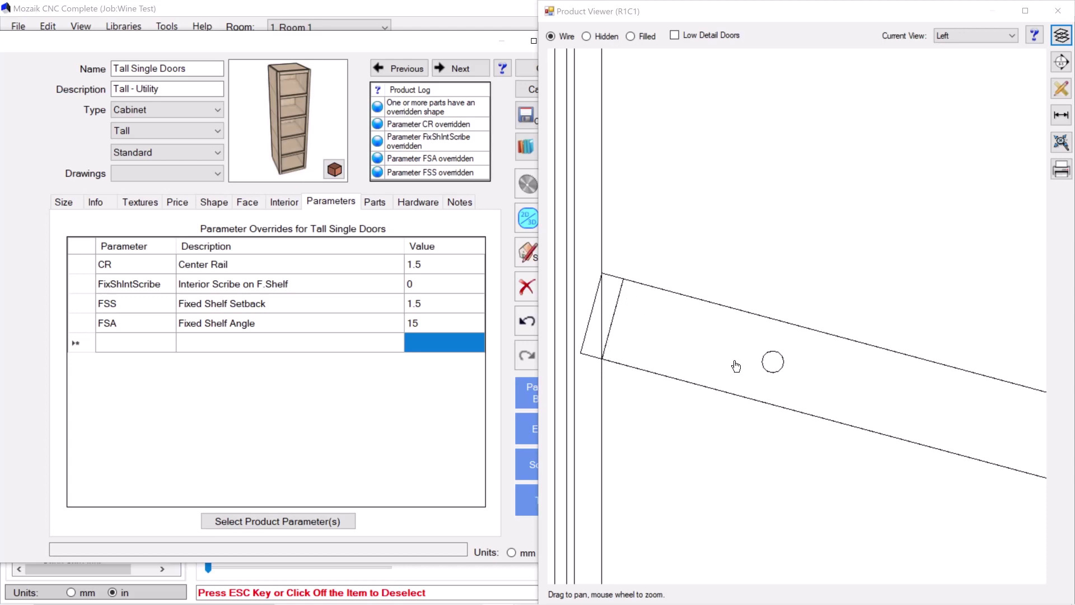
scroll(737, 368, down, 5)
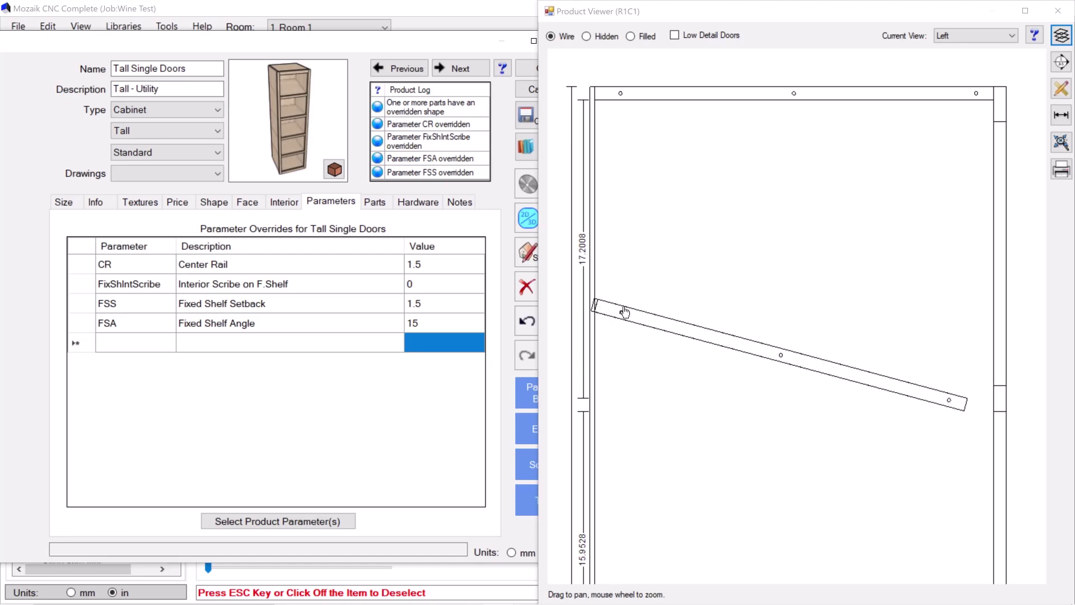
Step: Add the Dados parameters BlindDadoF, BlindDadoR and BlindTLM to the cabinet's overrides
click(282, 521)
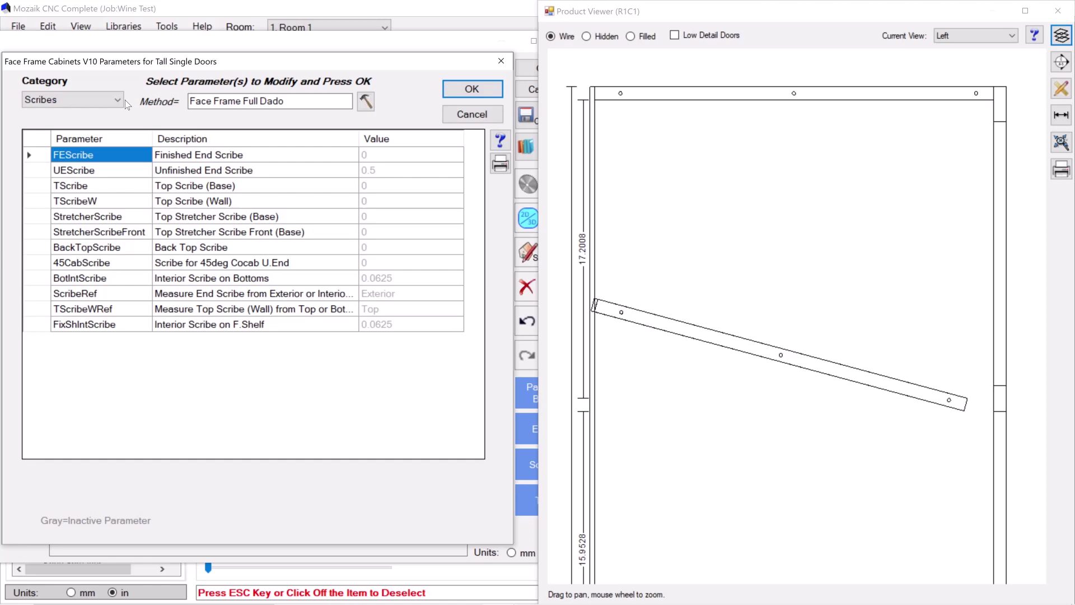
click(118, 101)
click(84, 223)
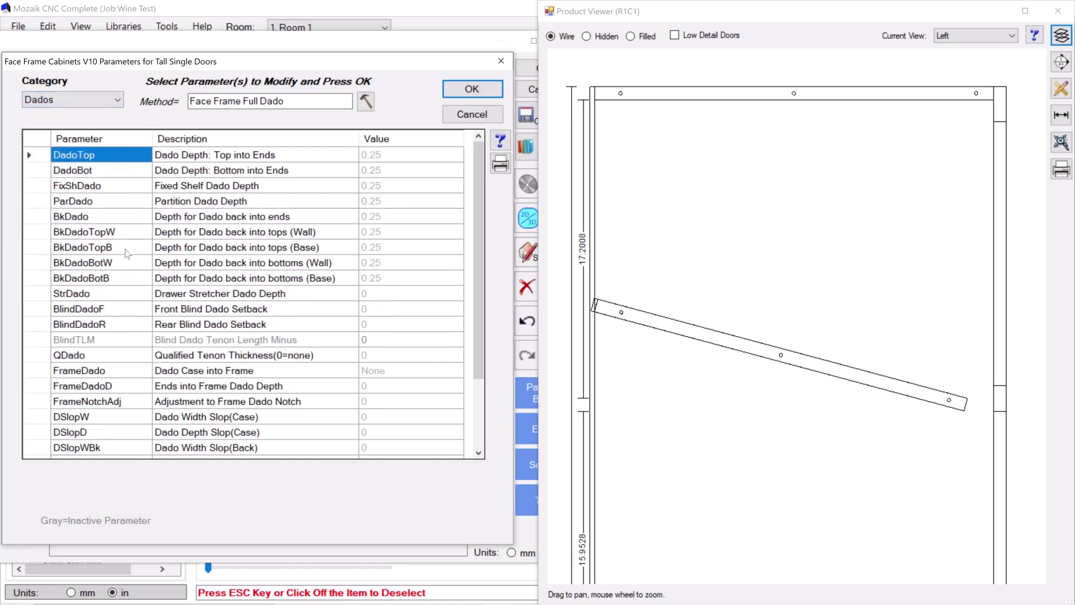
click(56, 310)
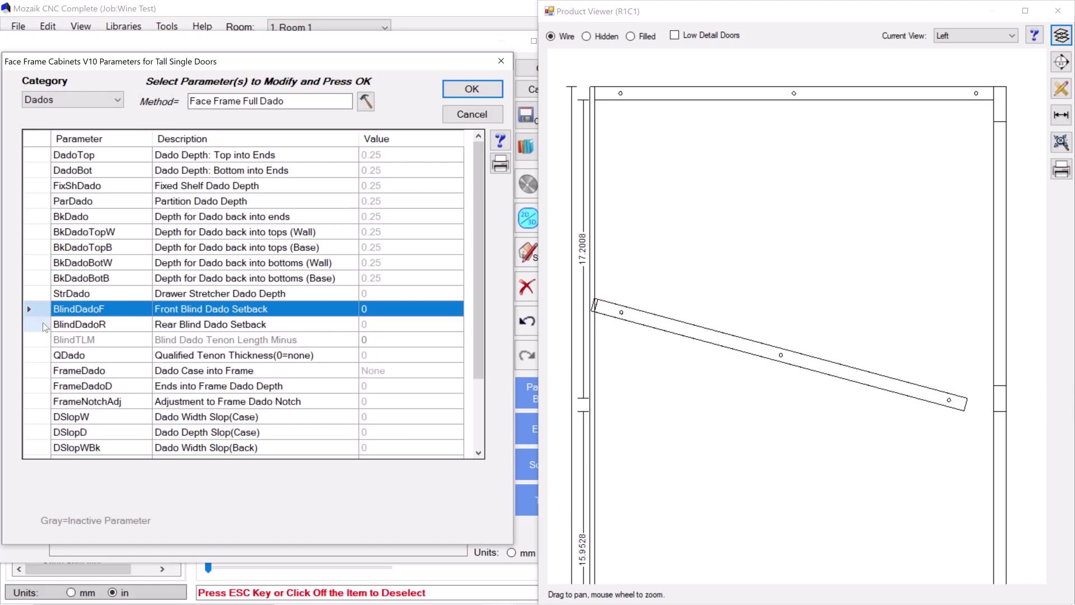
ctrl+click(43, 323)
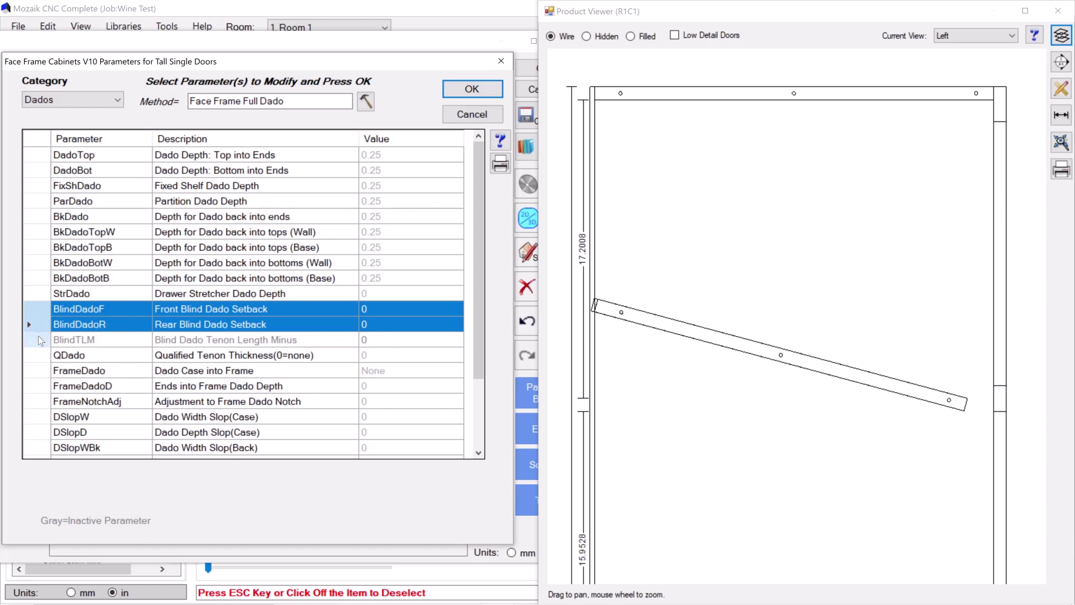
ctrl+click(39, 338)
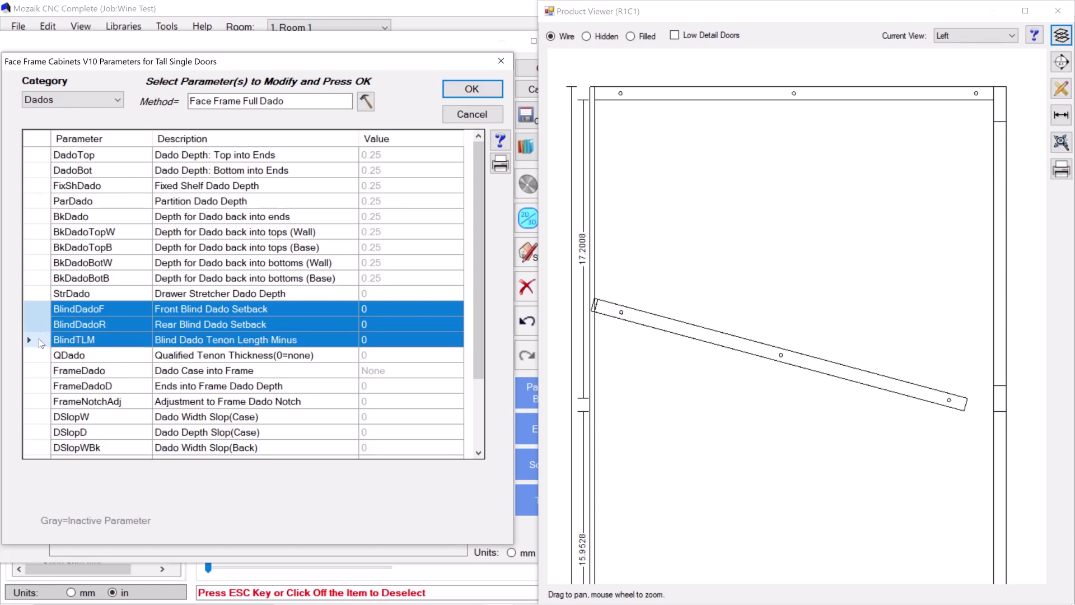
click(470, 91)
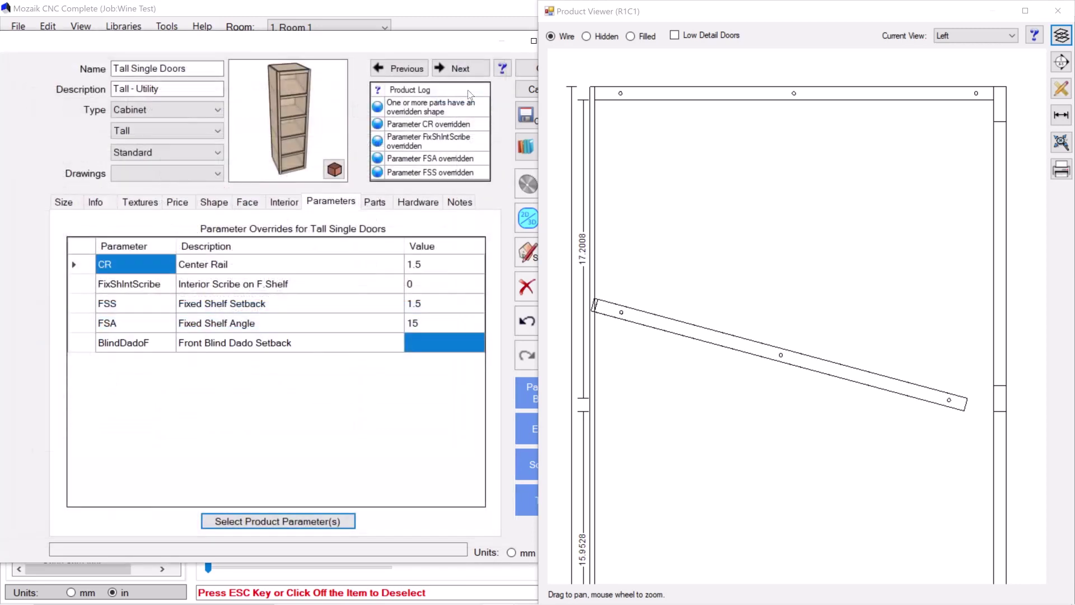
Step: Set both the front and rear blind dado setbacks to 1
click(415, 342)
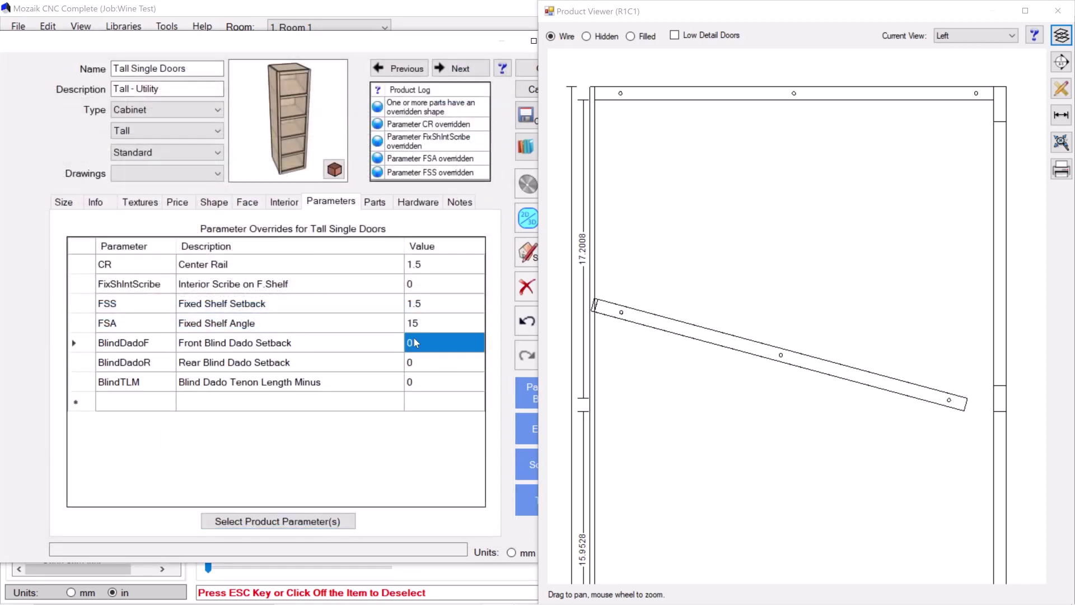
text(1)
key(Return)
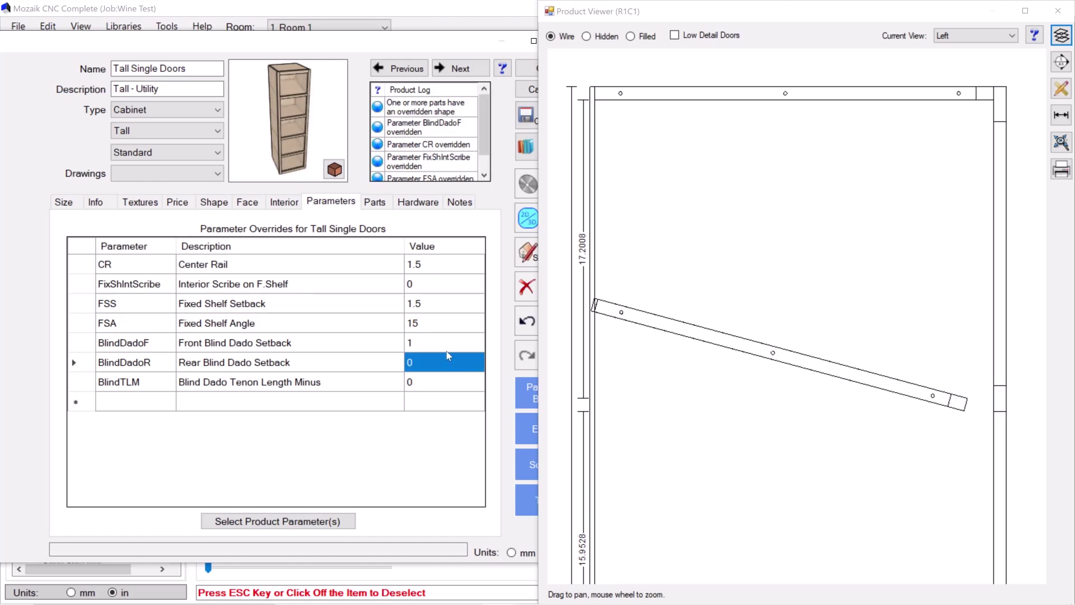
text(1)
key(Return)
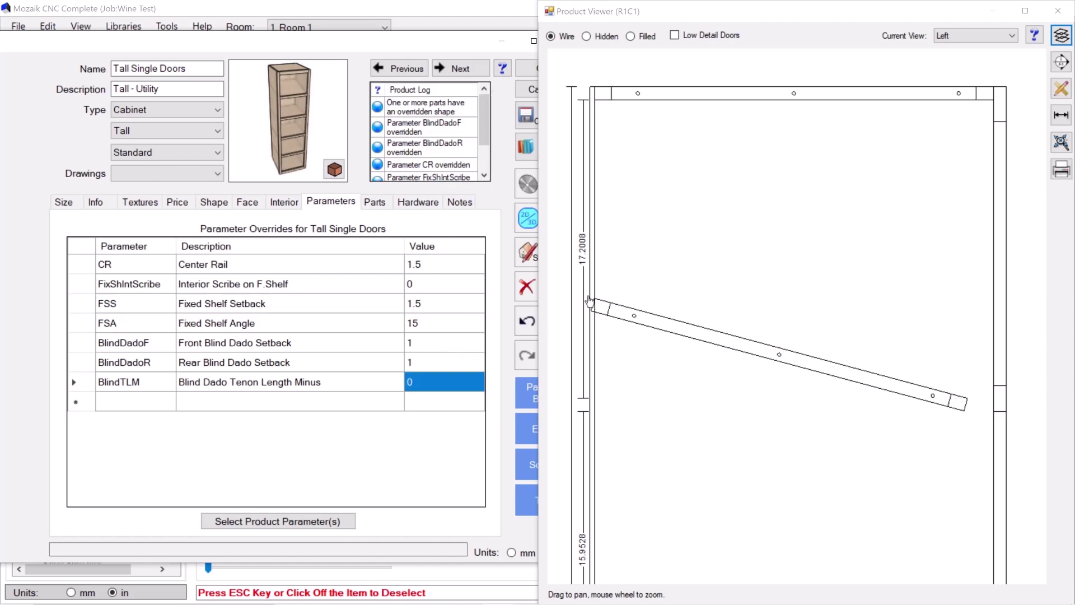
scroll(591, 313, up, 2)
scroll(591, 314, up, 2)
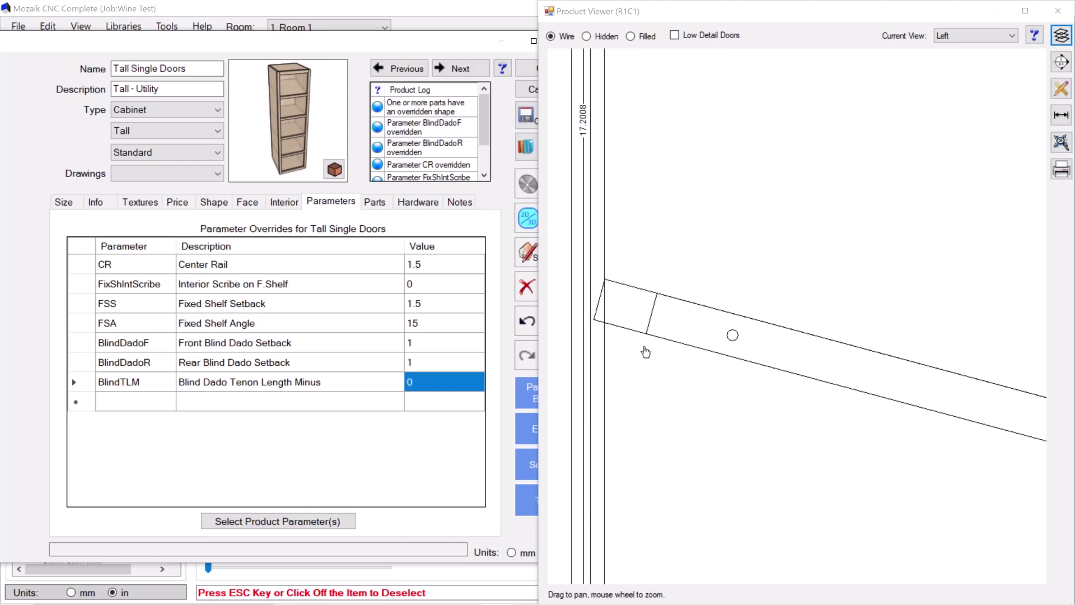
scroll(754, 353, down, 3)
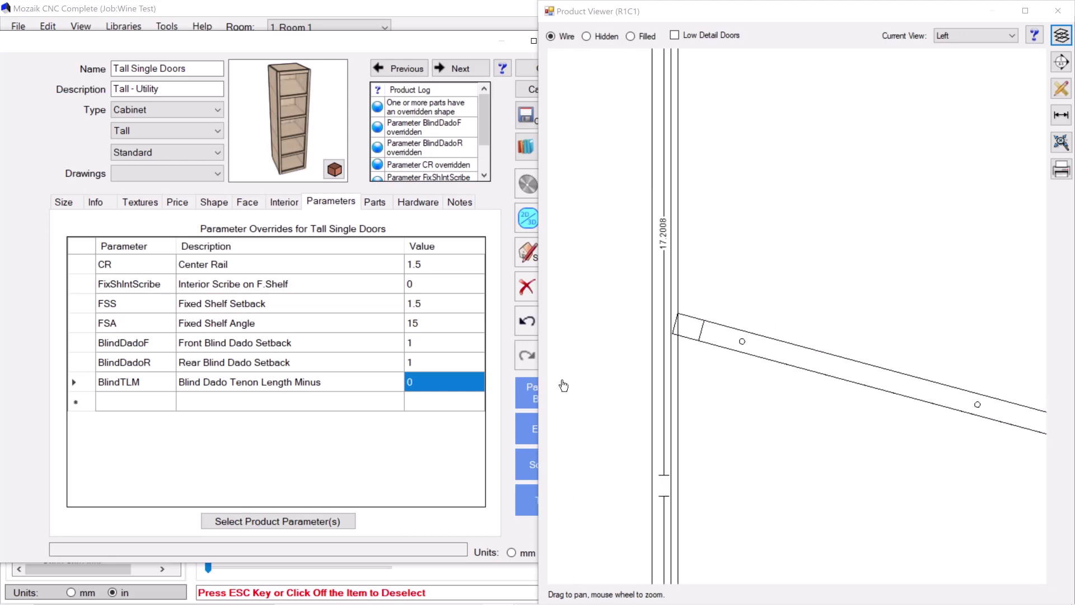
scroll(792, 374, down, 4)
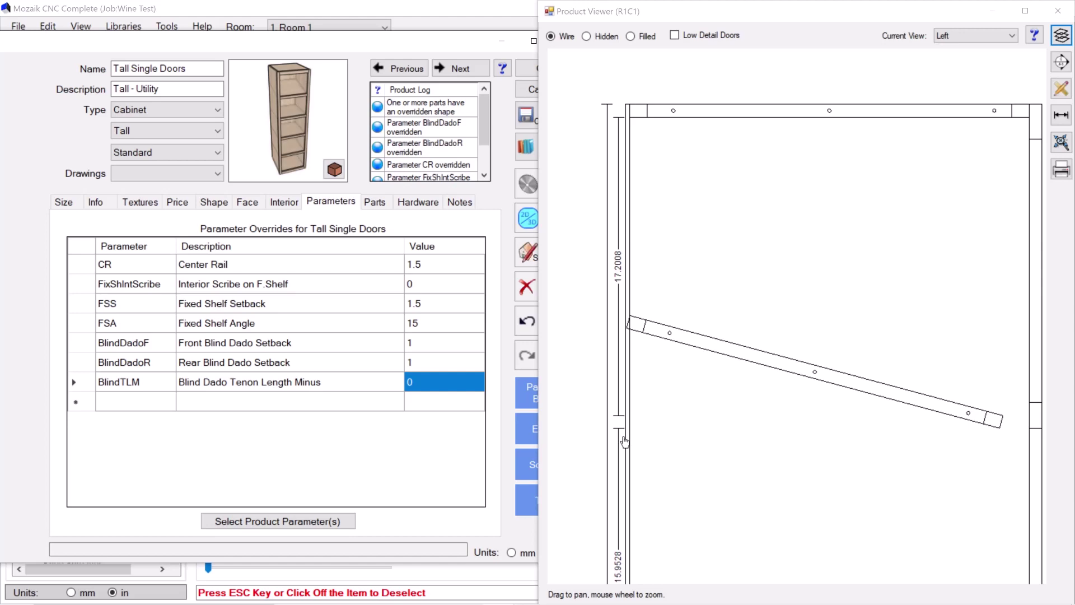
Step: Set Blind Dado Tenon Length Minus to 3/8 and zoom in to check the shelf ends
click(432, 364)
click(429, 387)
text(3/8)
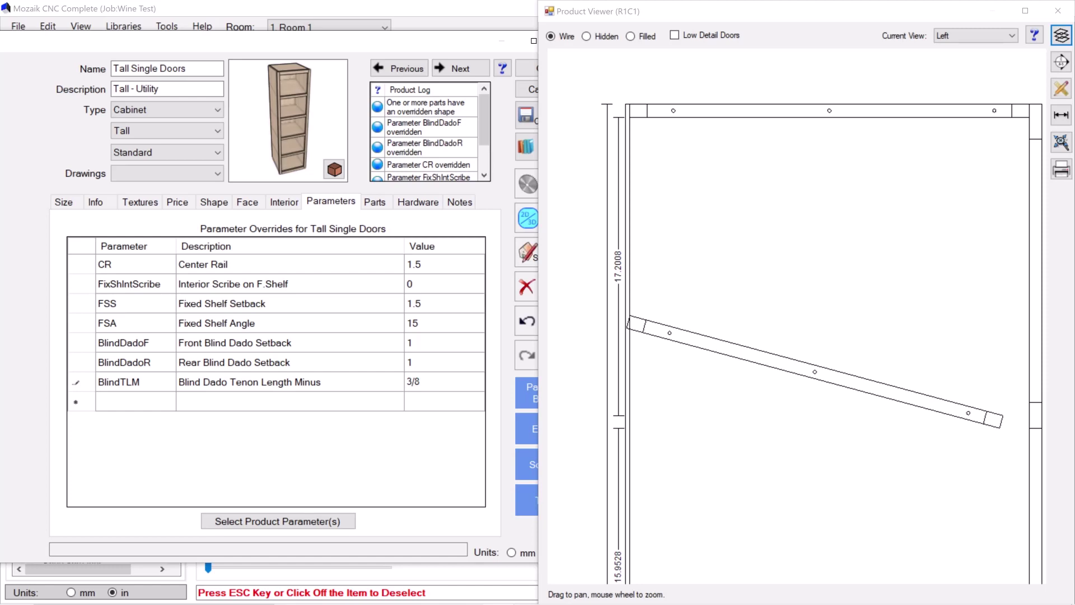
key(Return)
scroll(663, 338, up, 5)
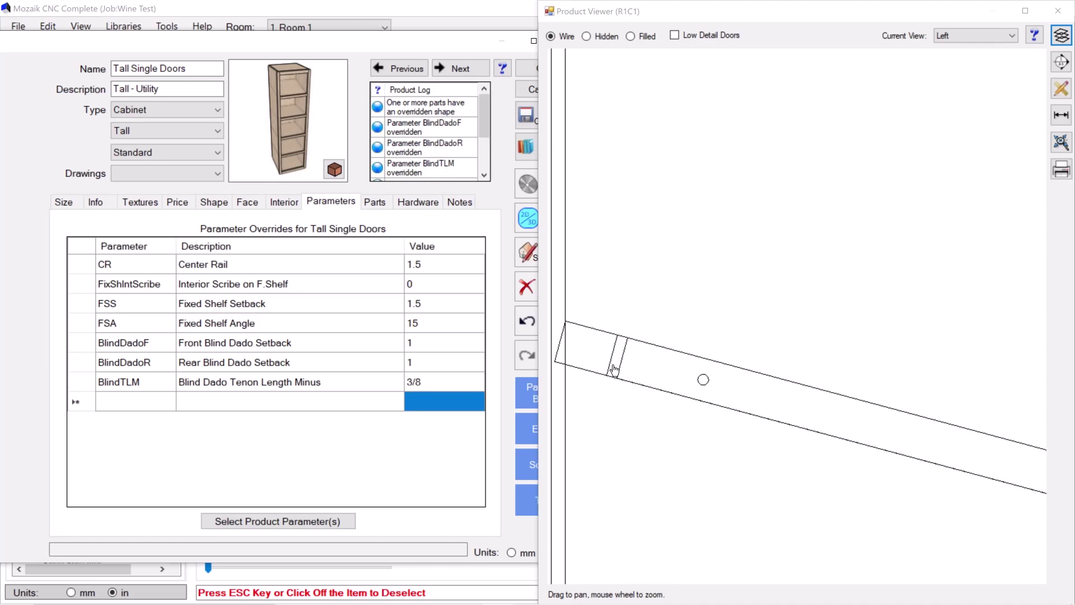
scroll(628, 302, down, 5)
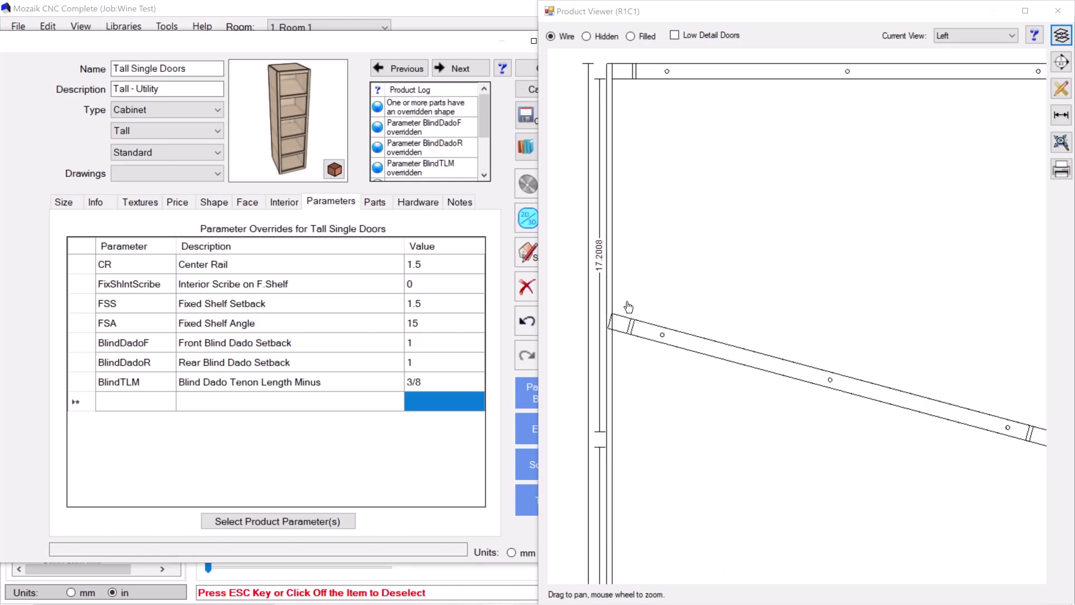
scroll(939, 287, up, 1)
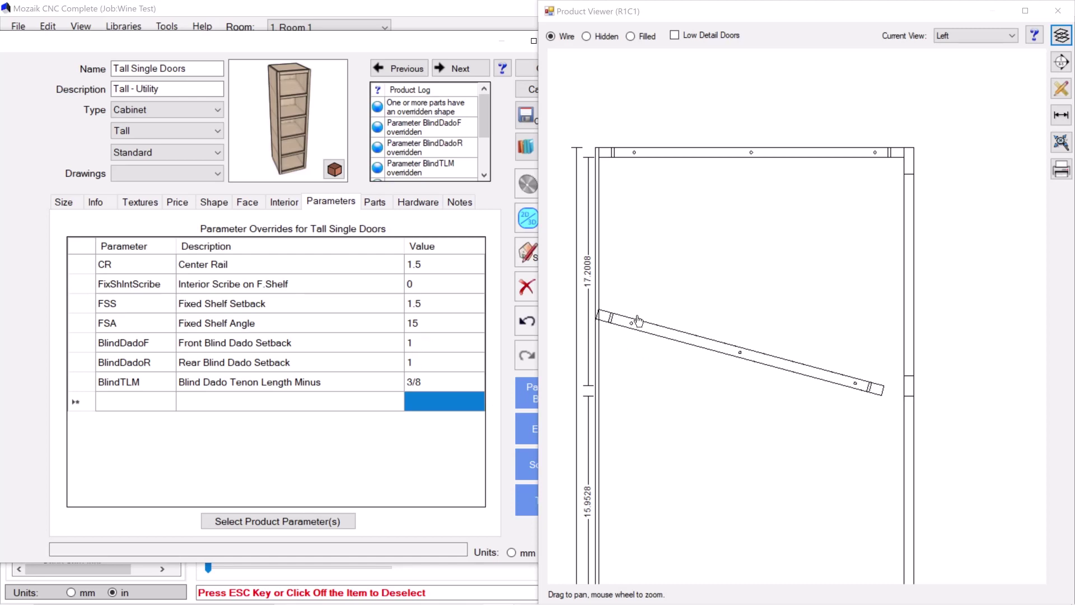
scroll(710, 329, down, 1)
scroll(736, 223, down, 1)
scroll(735, 222, up, 1)
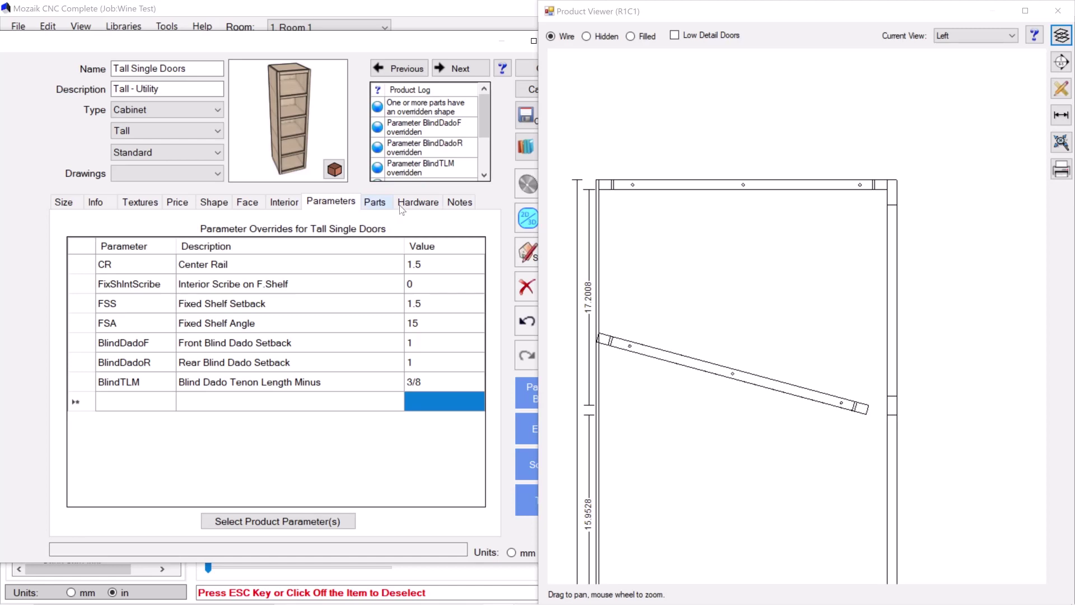
Step: Return the viewer to a shaded 3-D perspective view of the cabinet
click(976, 36)
click(968, 95)
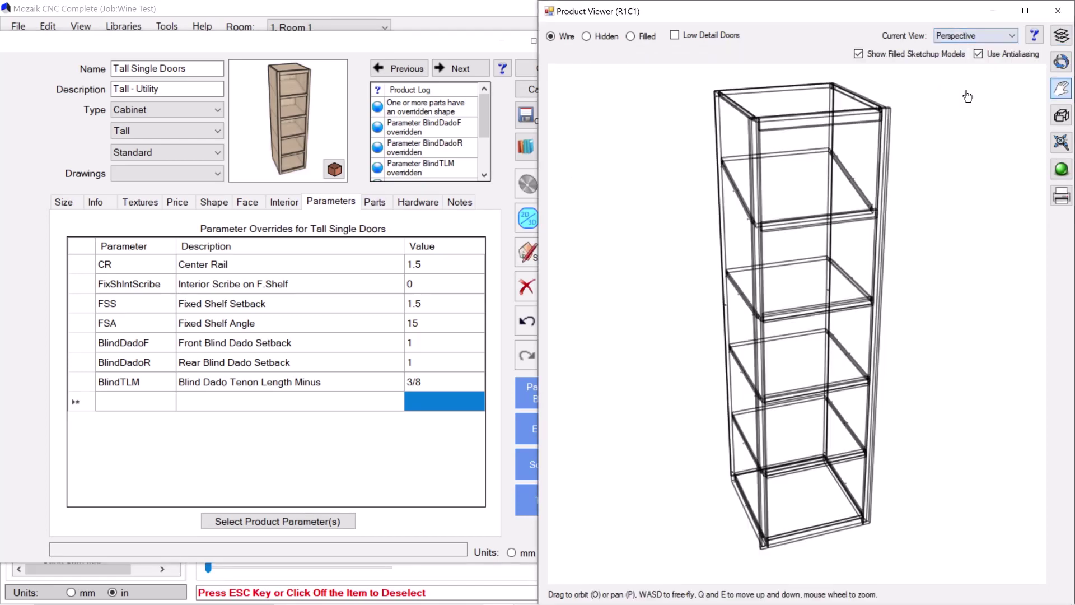
click(641, 37)
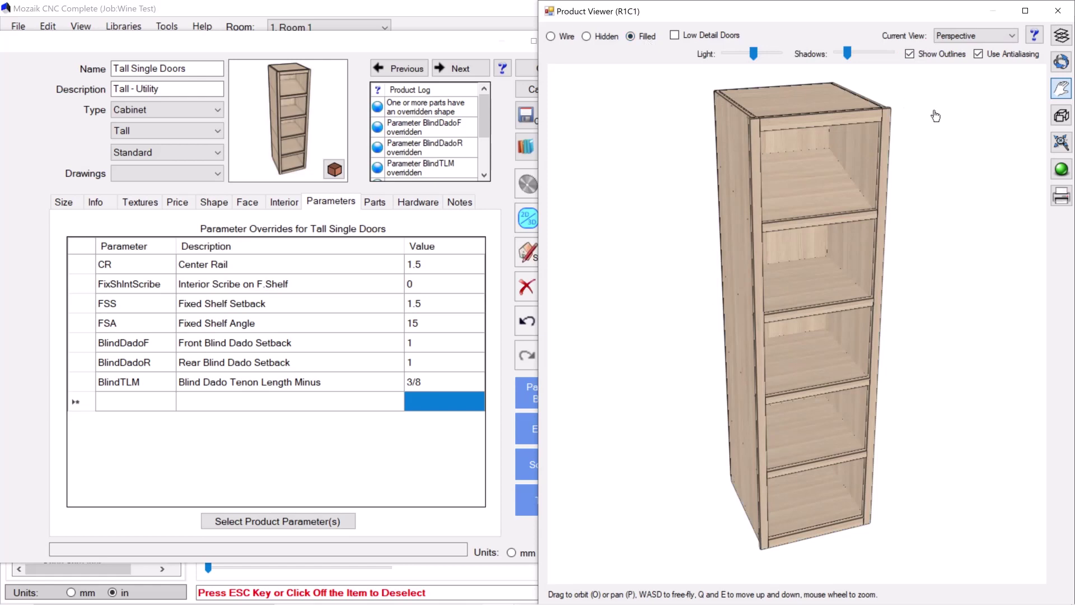
click(1061, 63)
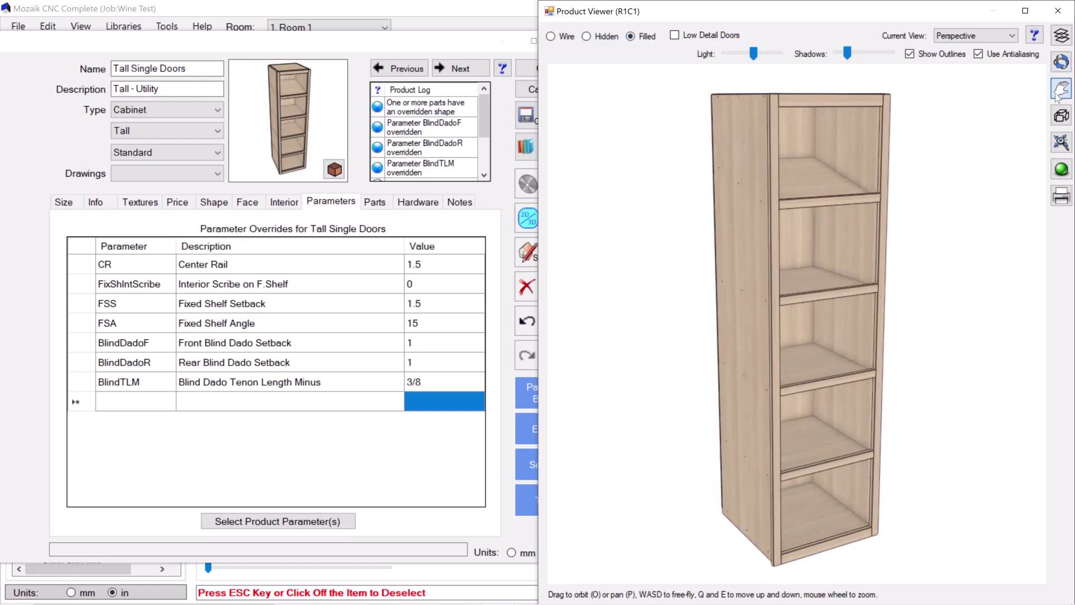
scroll(822, 257, up, 5)
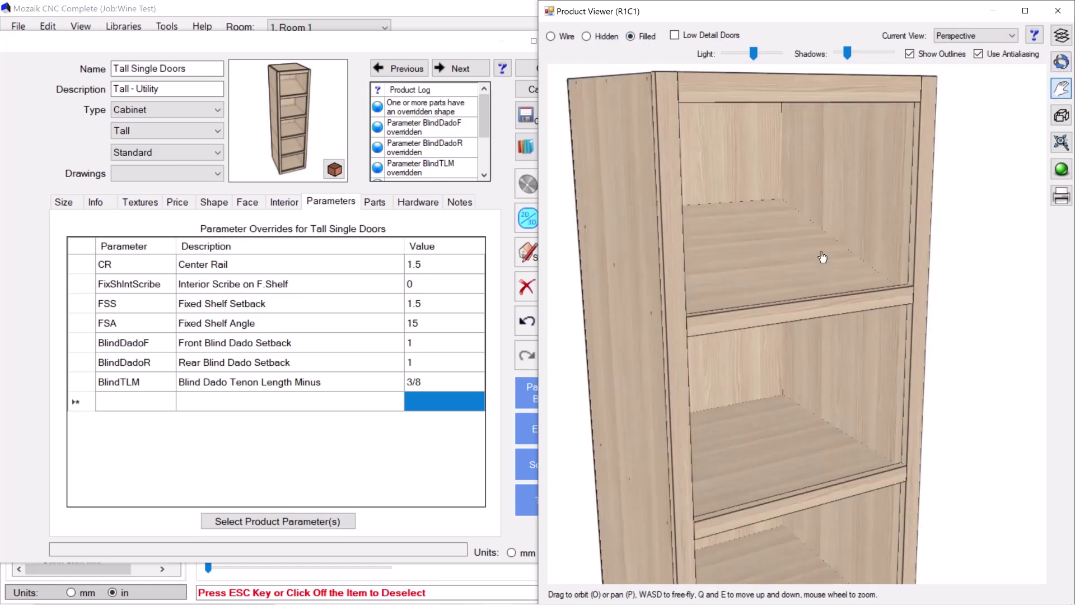
scroll(822, 257, down, 2)
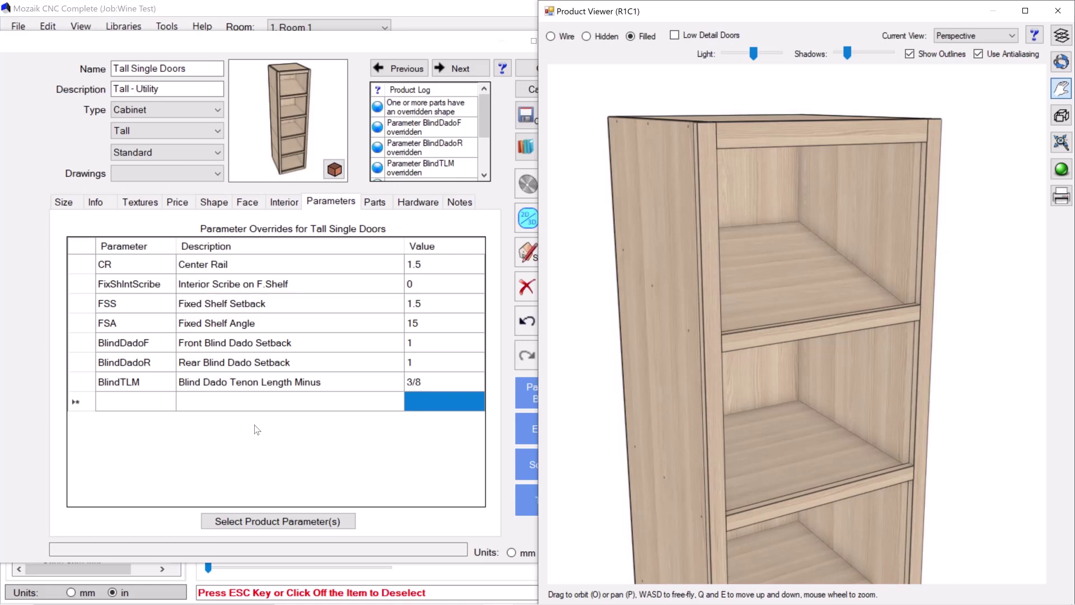
Step: Select the CR rail in the parts list and open its part properties
click(374, 202)
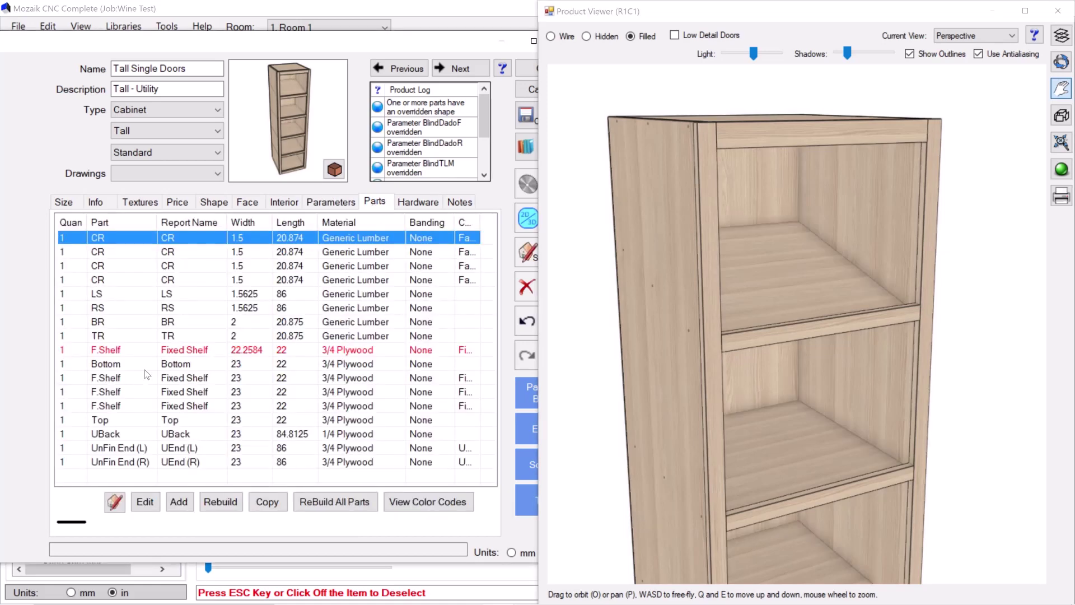
click(106, 252)
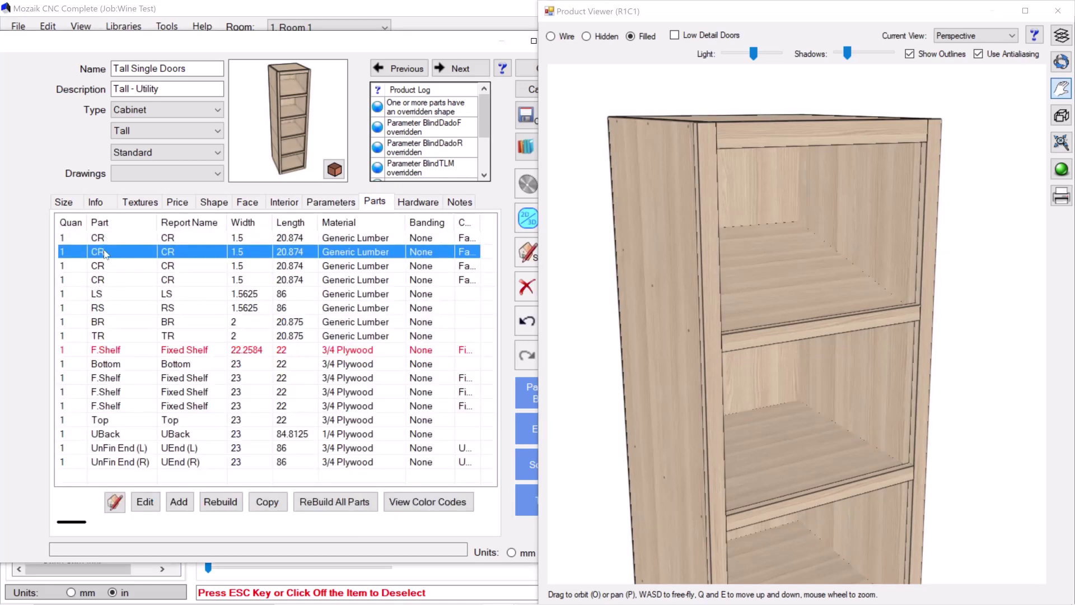
click(108, 265)
click(114, 280)
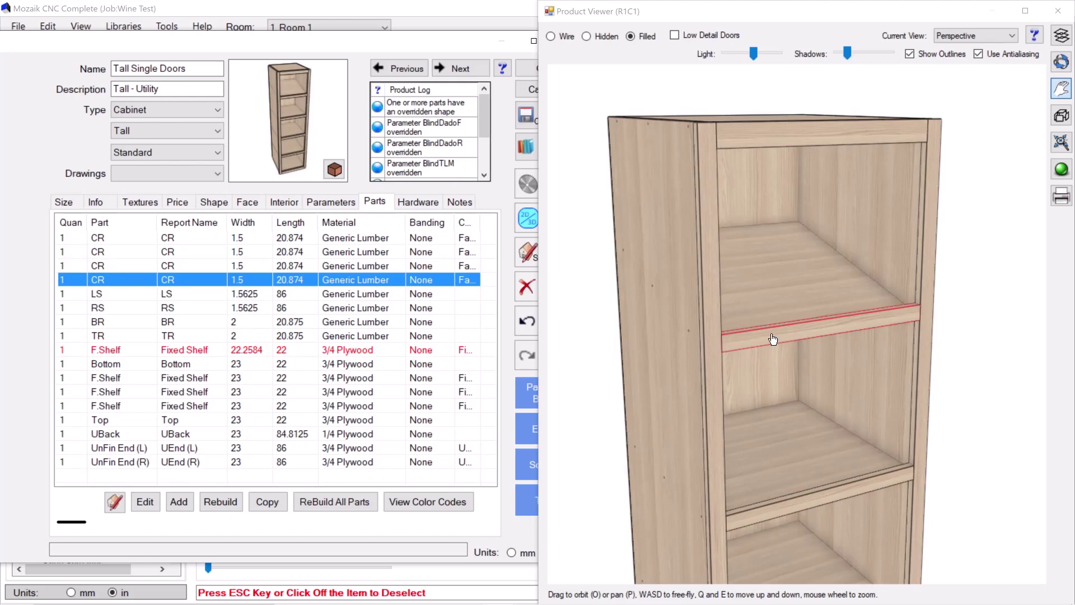
click(150, 506)
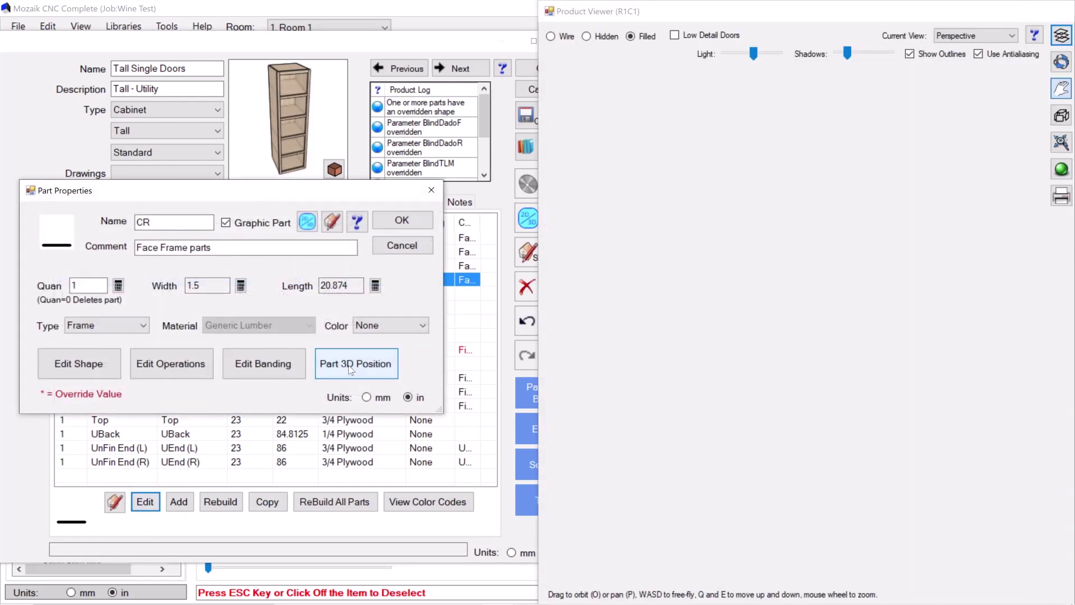
Step: Set the CR rail's Y position formula to Frame.th+FSS, making it 2.25
click(355, 295)
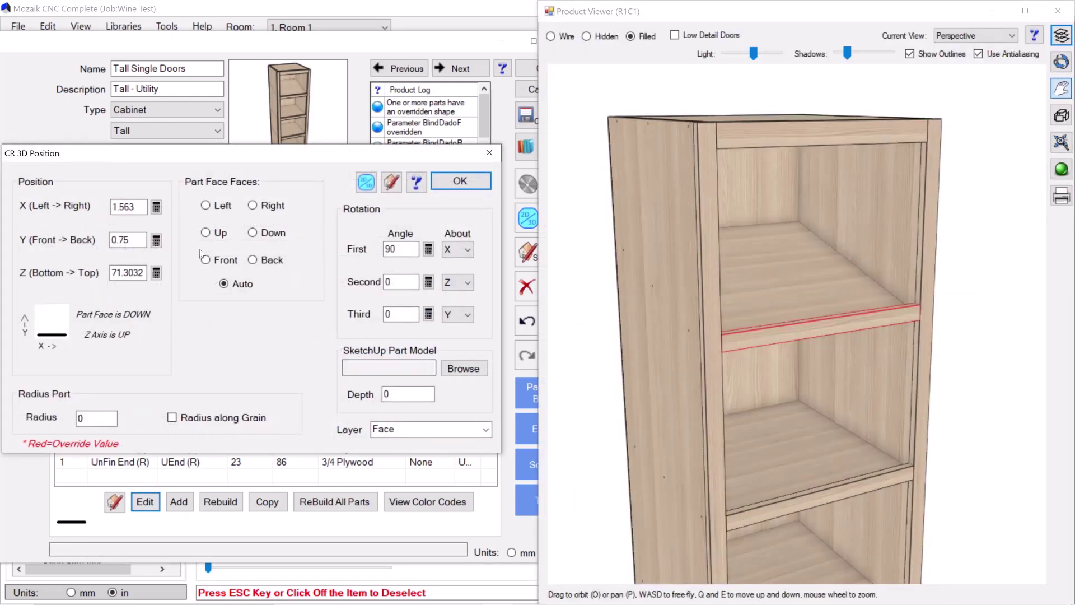
click(157, 240)
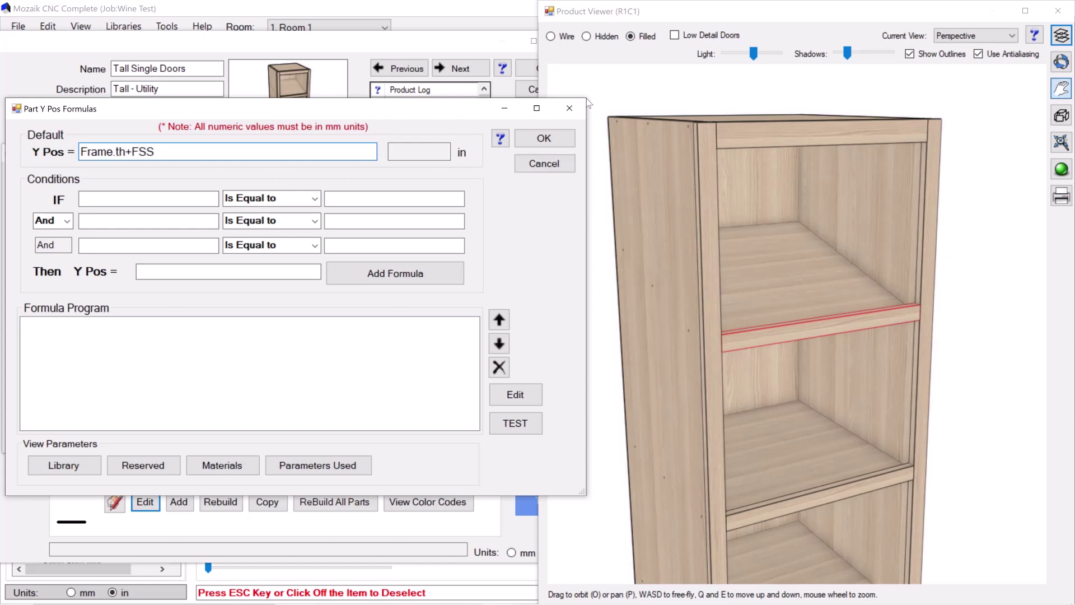
click(558, 137)
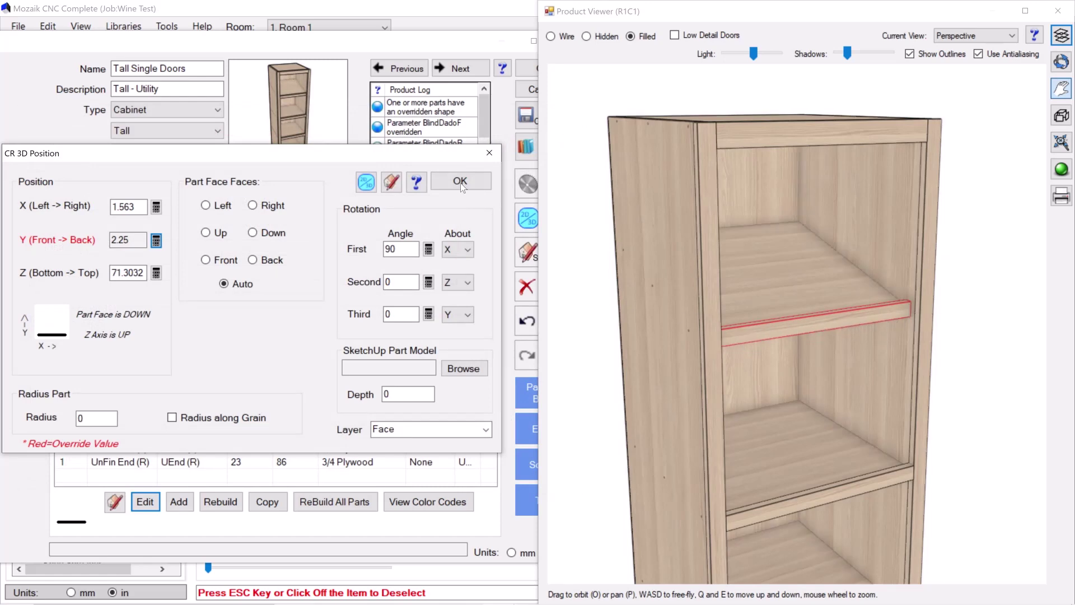
Step: Check the rail in a Left wireframe view and accept its new 3D position
click(974, 35)
click(963, 58)
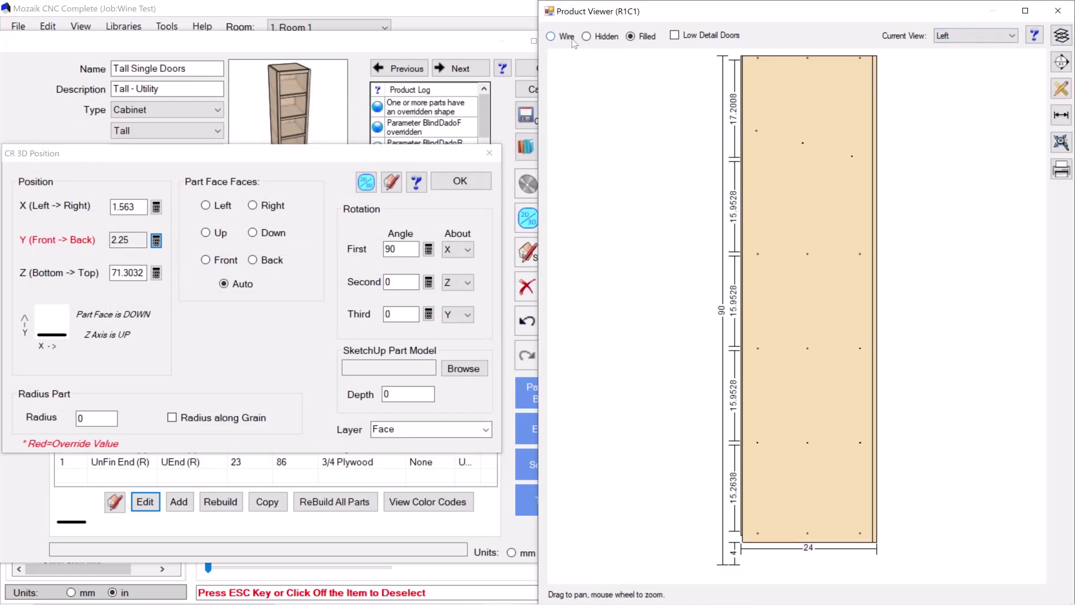
click(566, 36)
scroll(866, 166, up, 5)
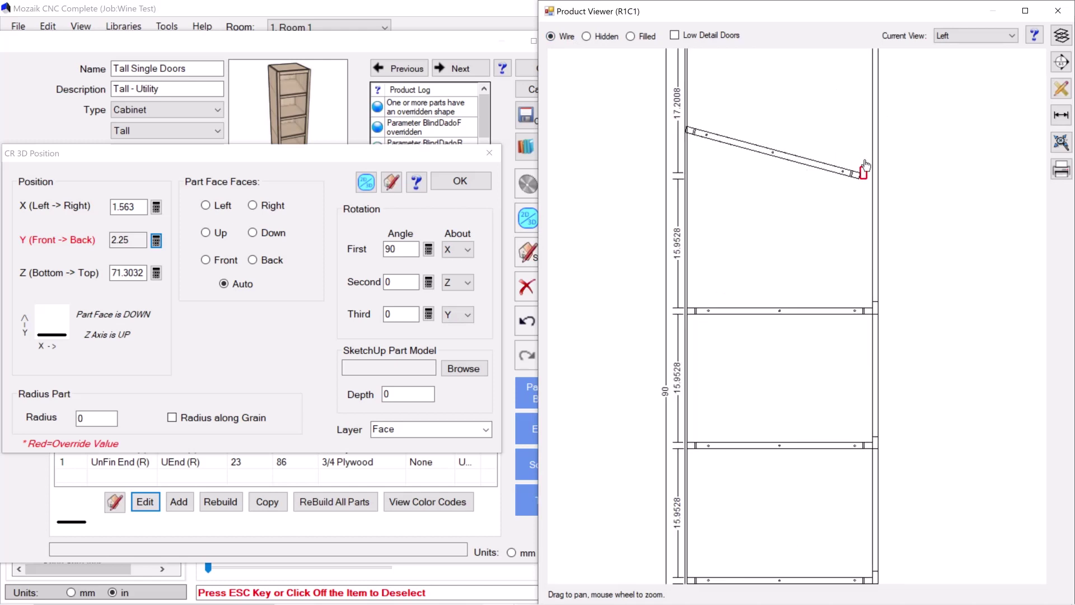
scroll(865, 166, up, 5)
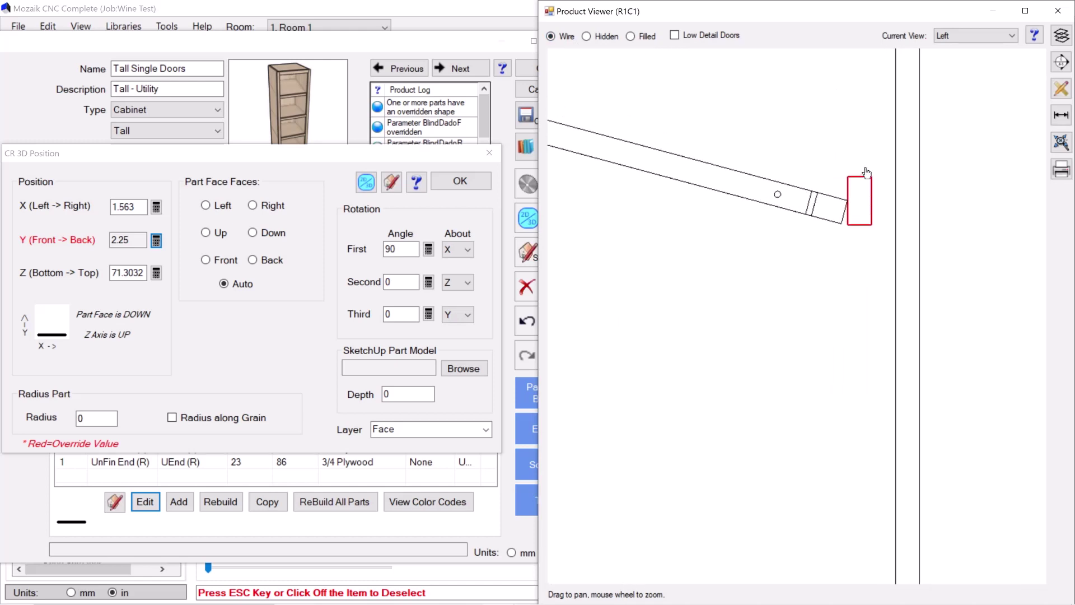
scroll(866, 172, up, 2)
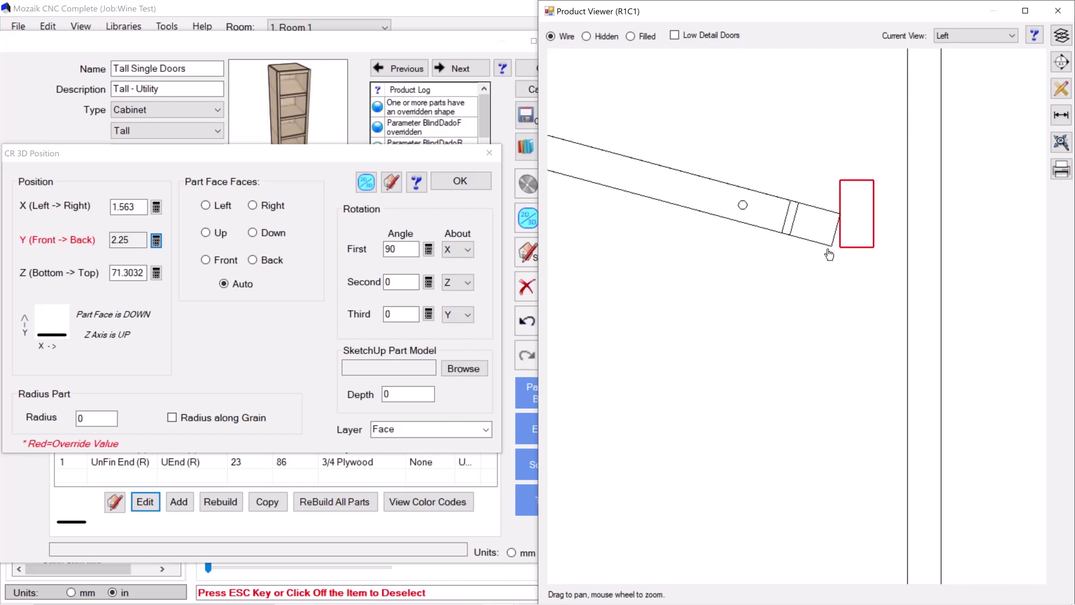
scroll(856, 238, down, 2)
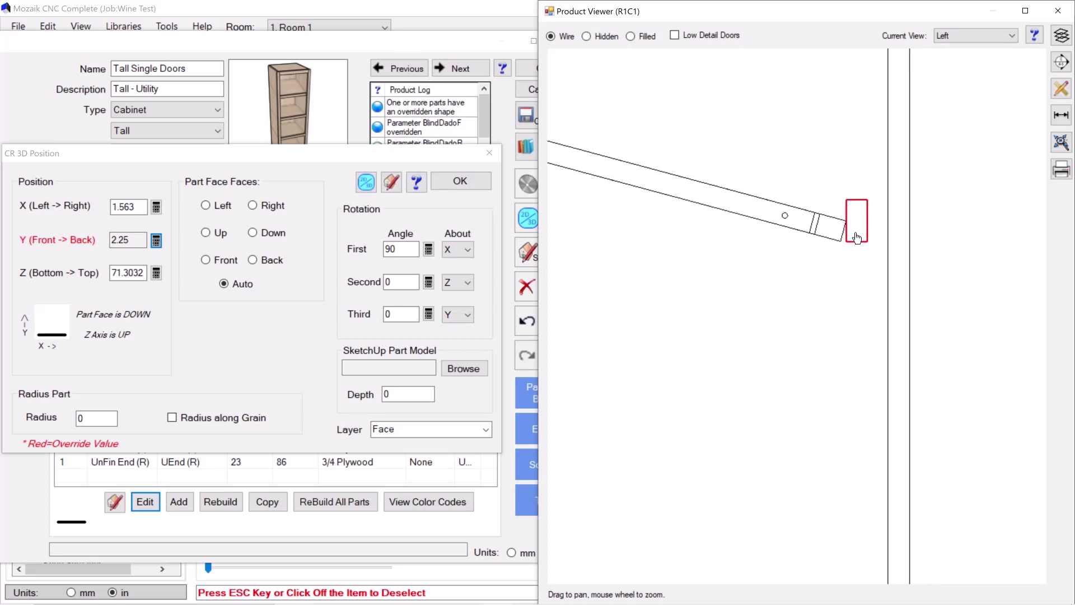
scroll(857, 238, down, 3)
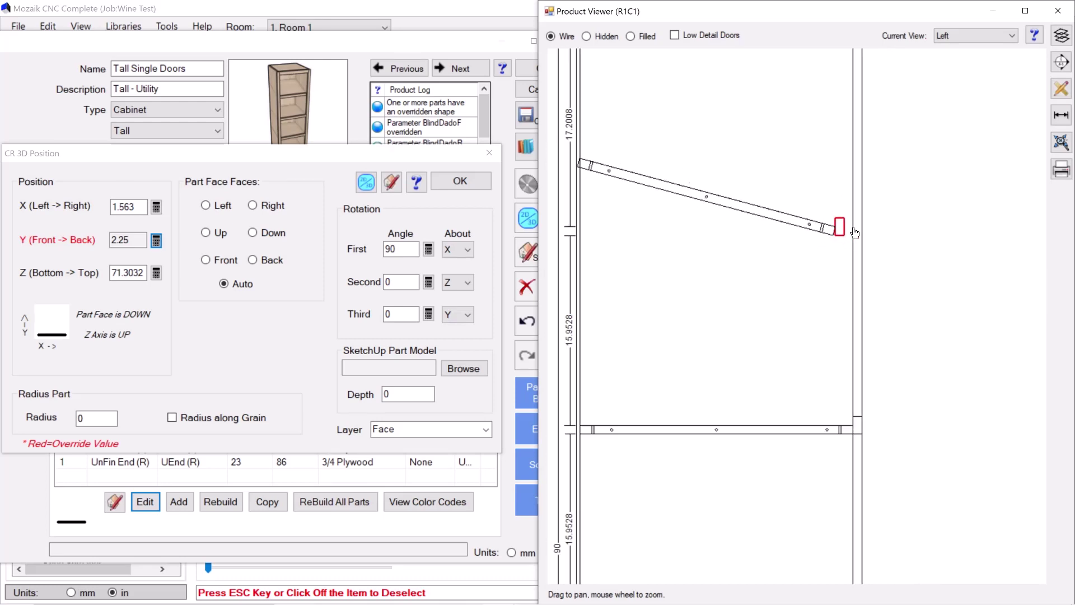
scroll(875, 140, up, 2)
scroll(876, 140, down, 1)
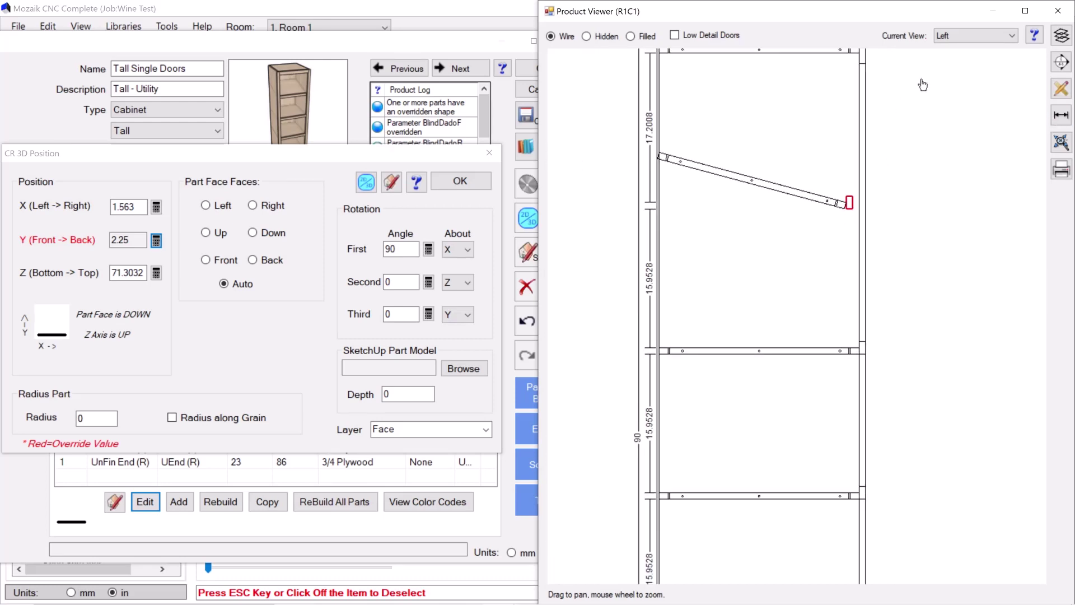
scroll(825, 67, up, 2)
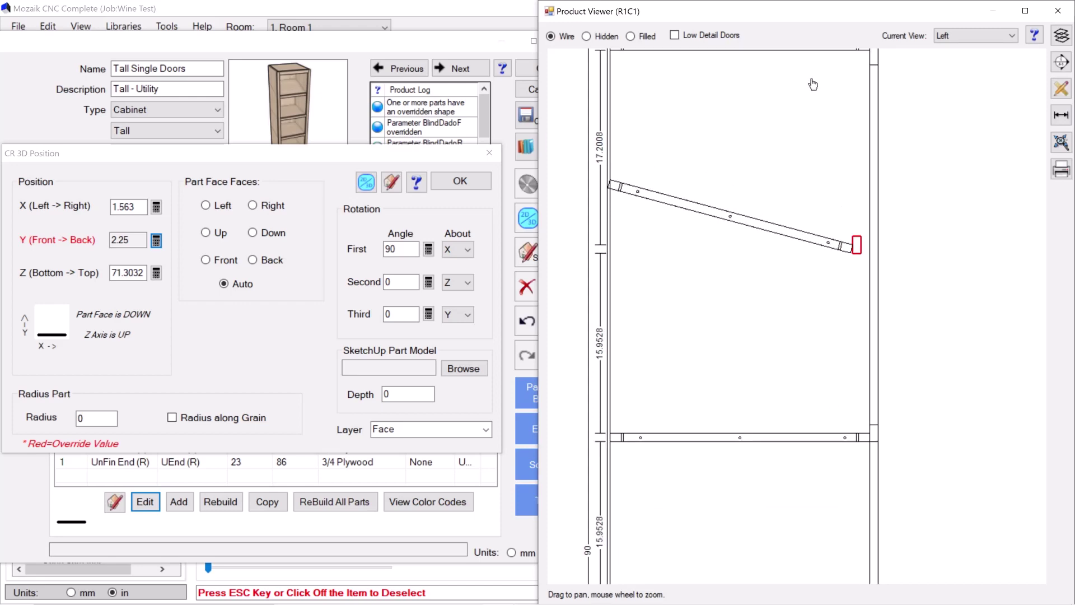
click(447, 182)
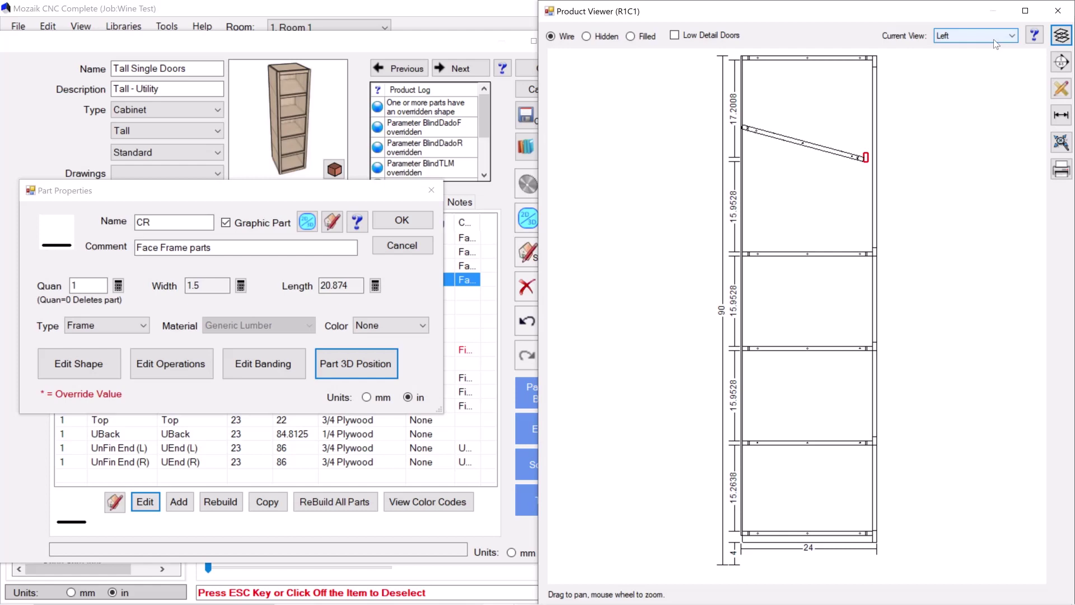
Step: View the cabinet from the Top to inspect the rail's setback
click(960, 34)
click(952, 48)
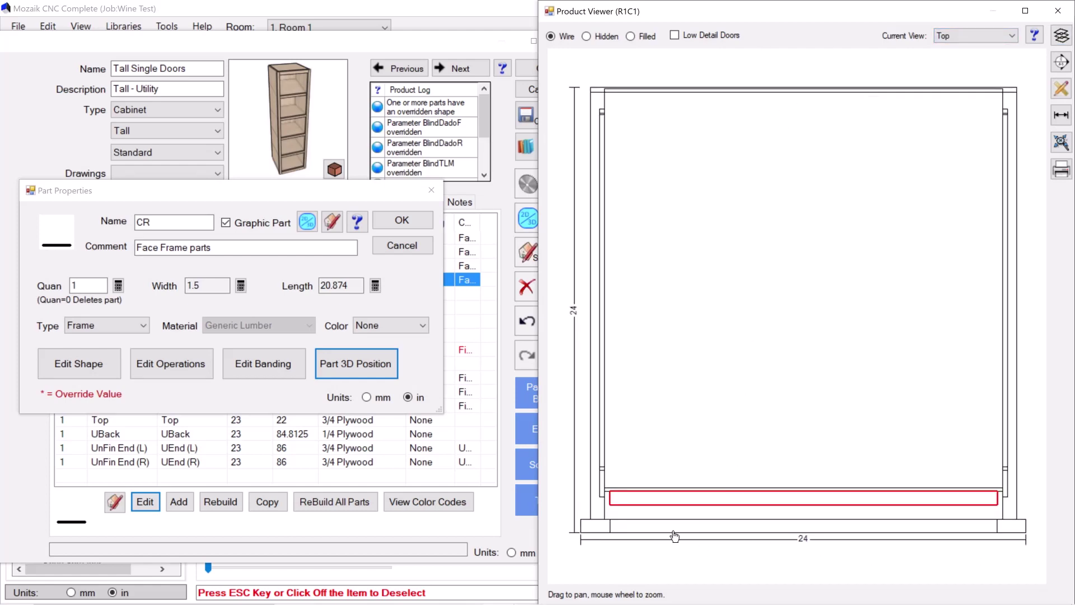
scroll(604, 544, up, 3)
scroll(606, 520, up, 2)
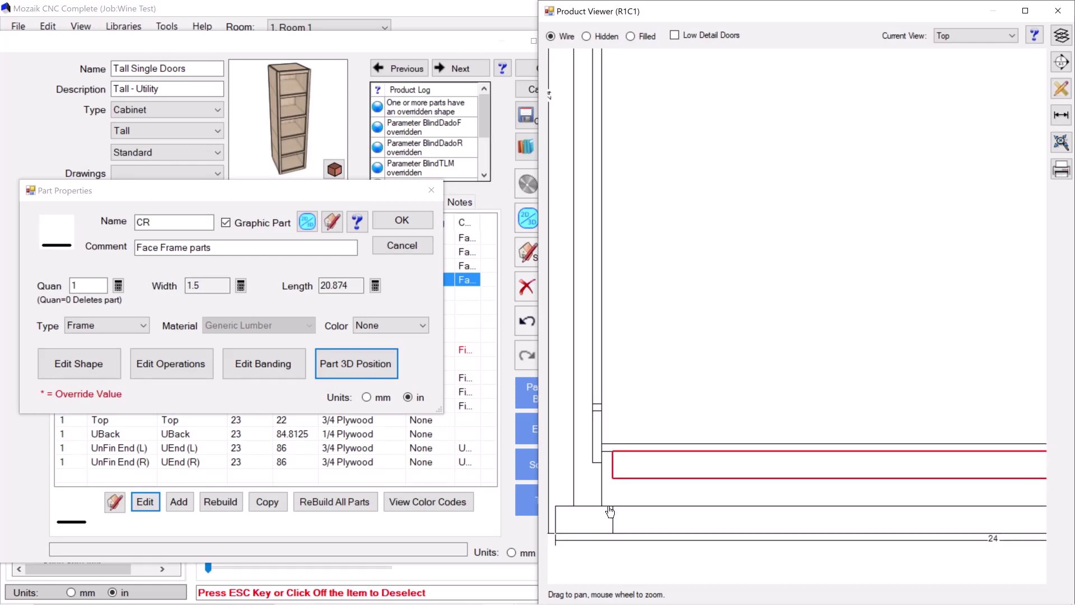
scroll(613, 482, down, 5)
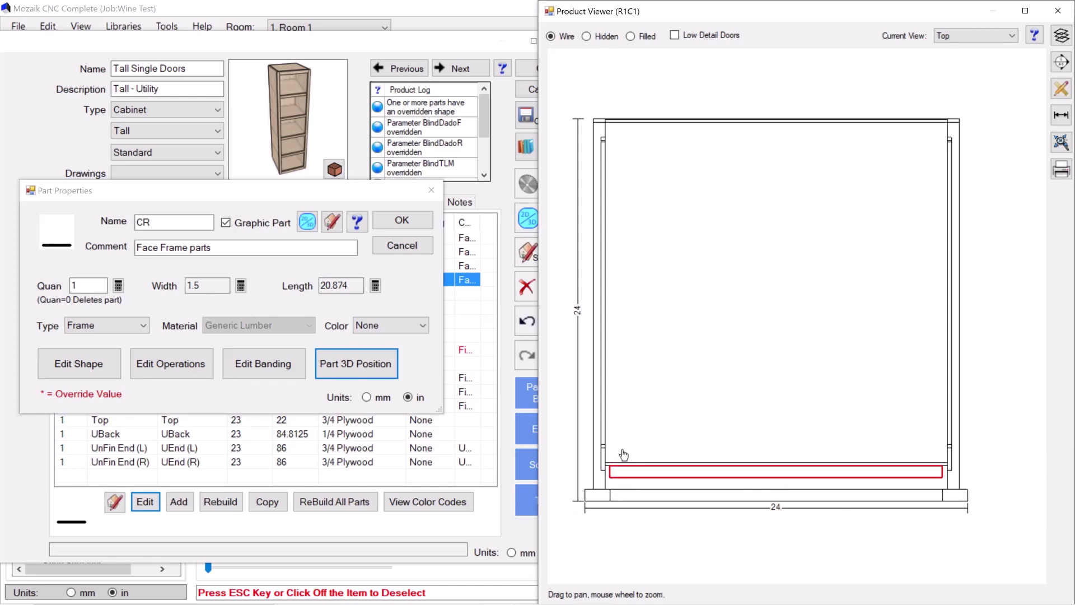
Step: Add the Scribes parameters UEScribe (0.5) and ScribeRef (Exterior) to the cabinet's overrides
click(401, 219)
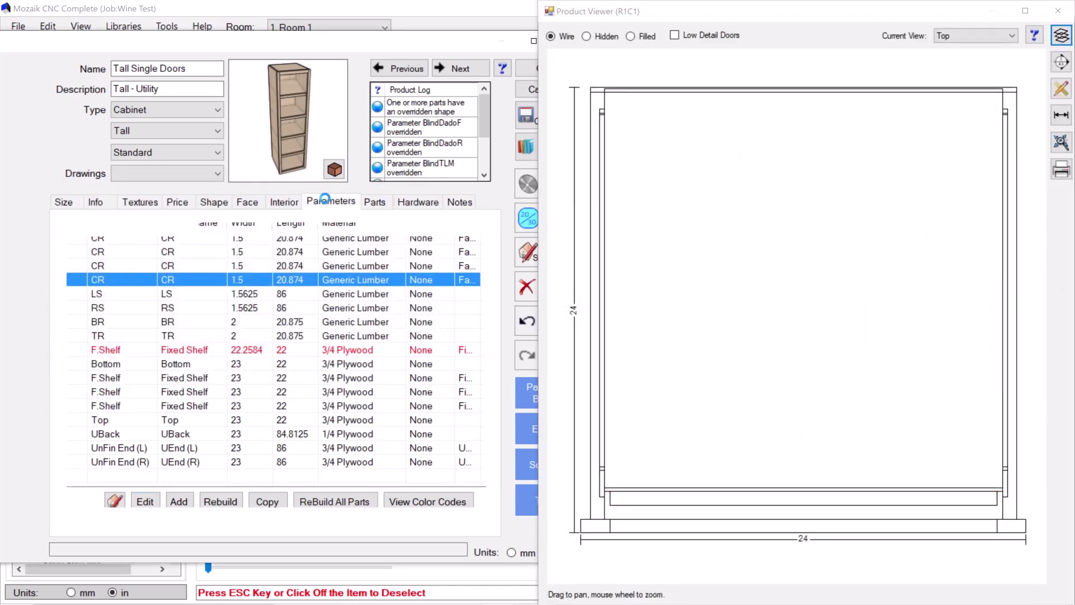
click(77, 401)
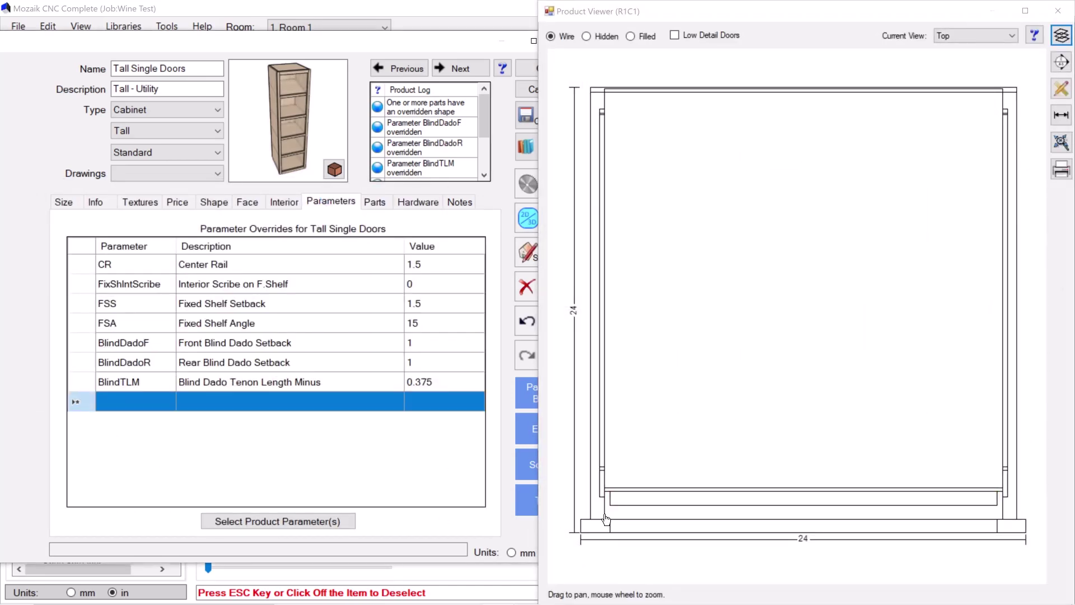
click(278, 521)
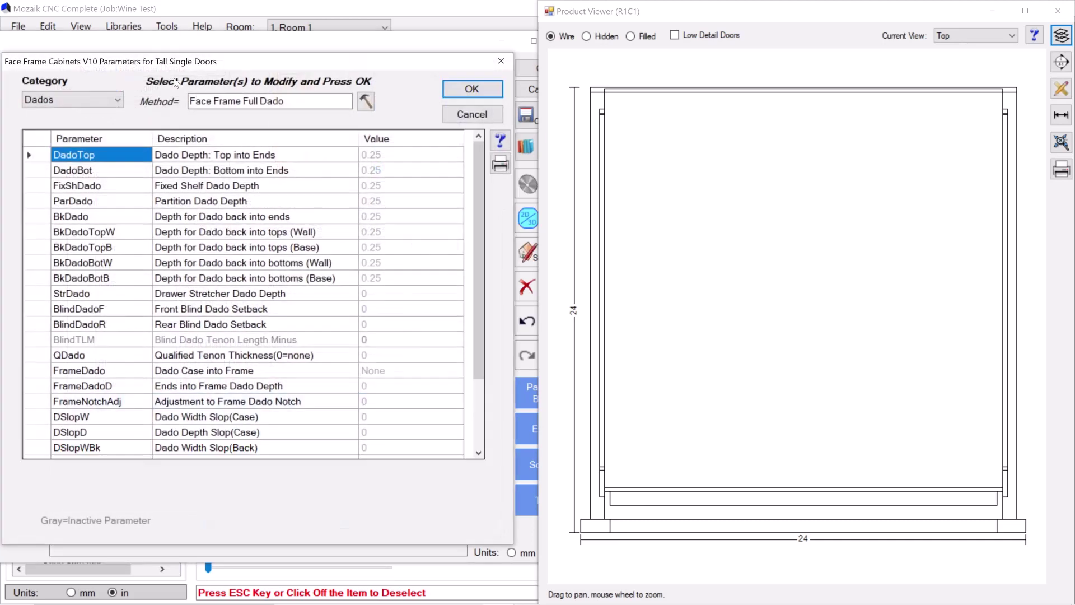
click(80, 102)
click(51, 201)
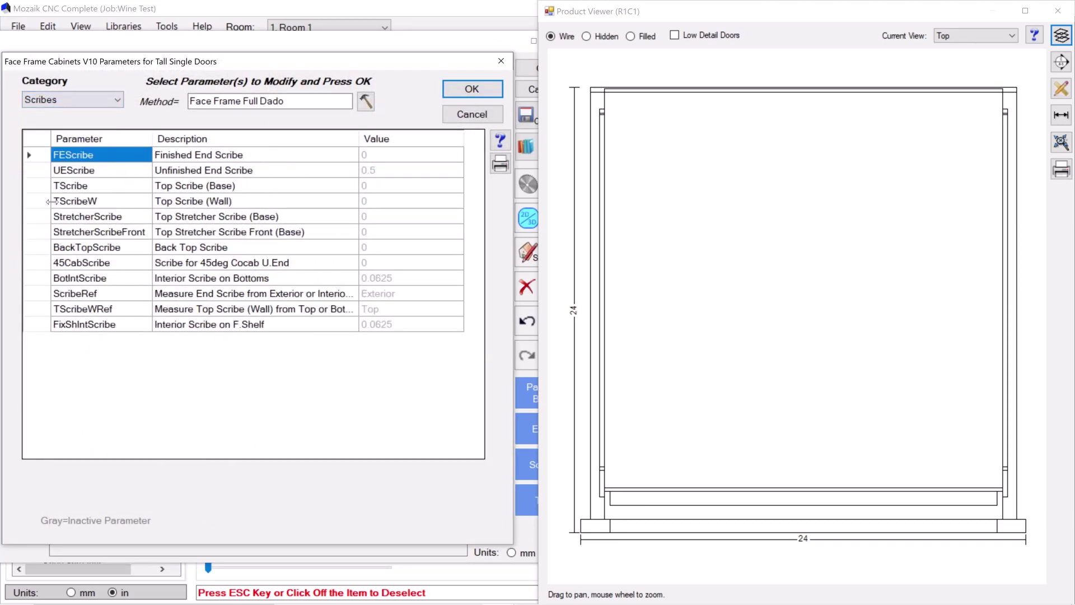
click(32, 175)
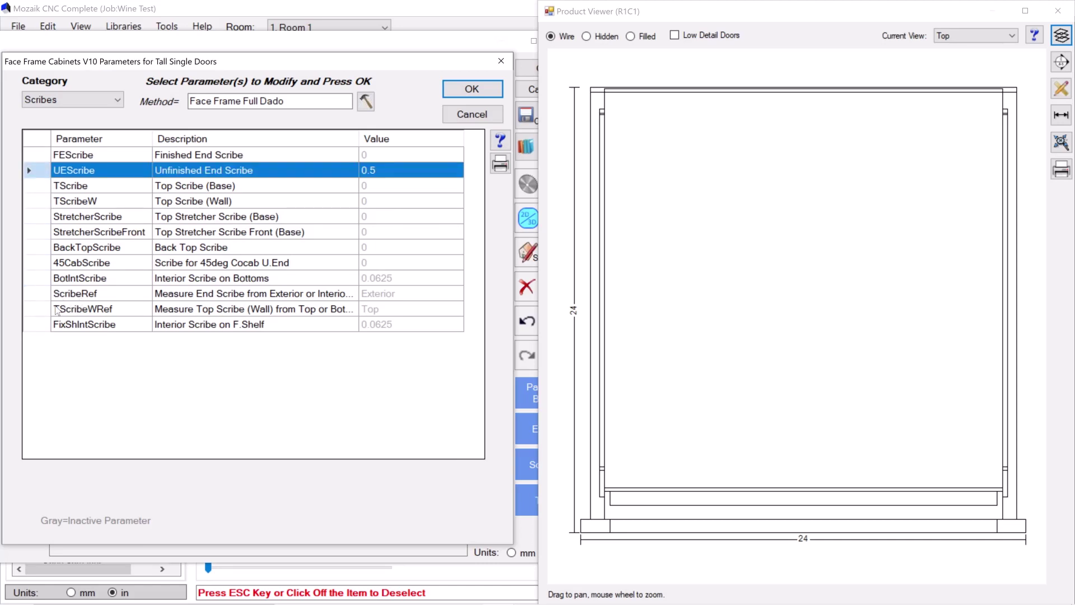
ctrl+click(38, 293)
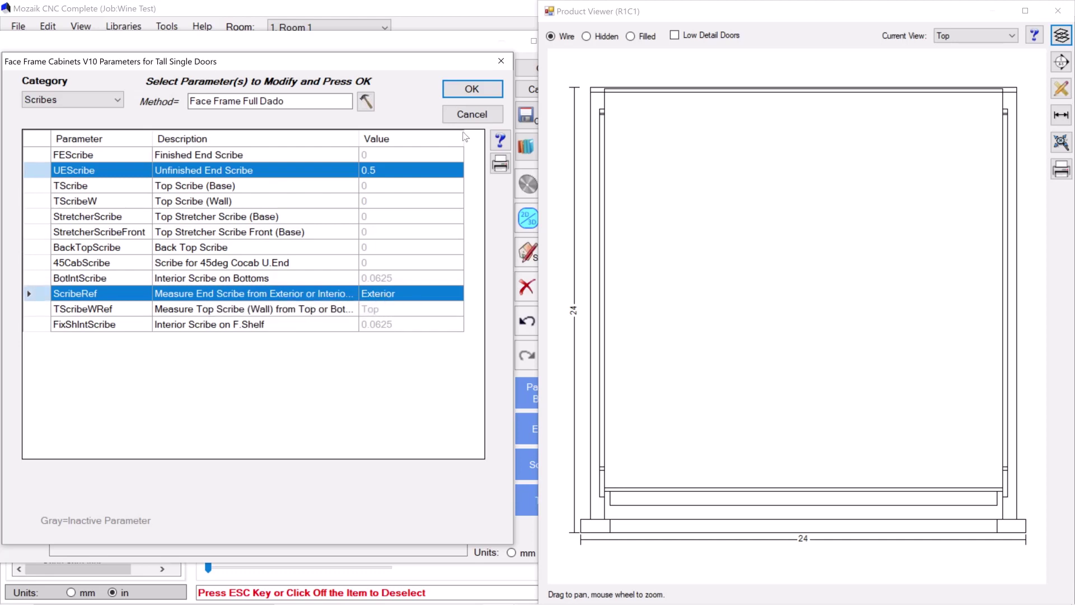
click(484, 91)
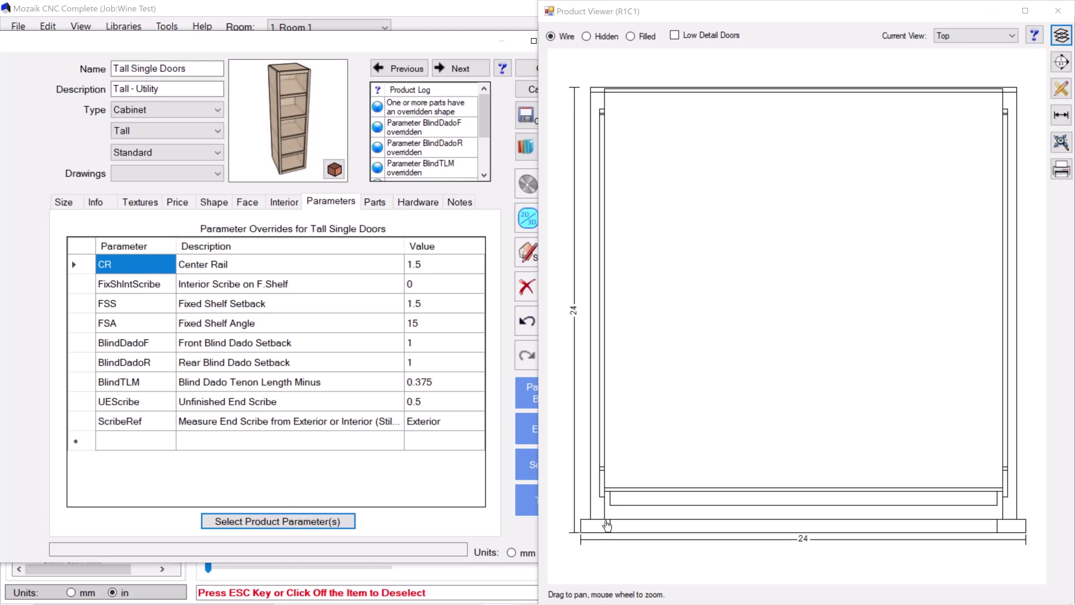
Step: Set the ScribeRef override to Interior
click(447, 424)
click(470, 465)
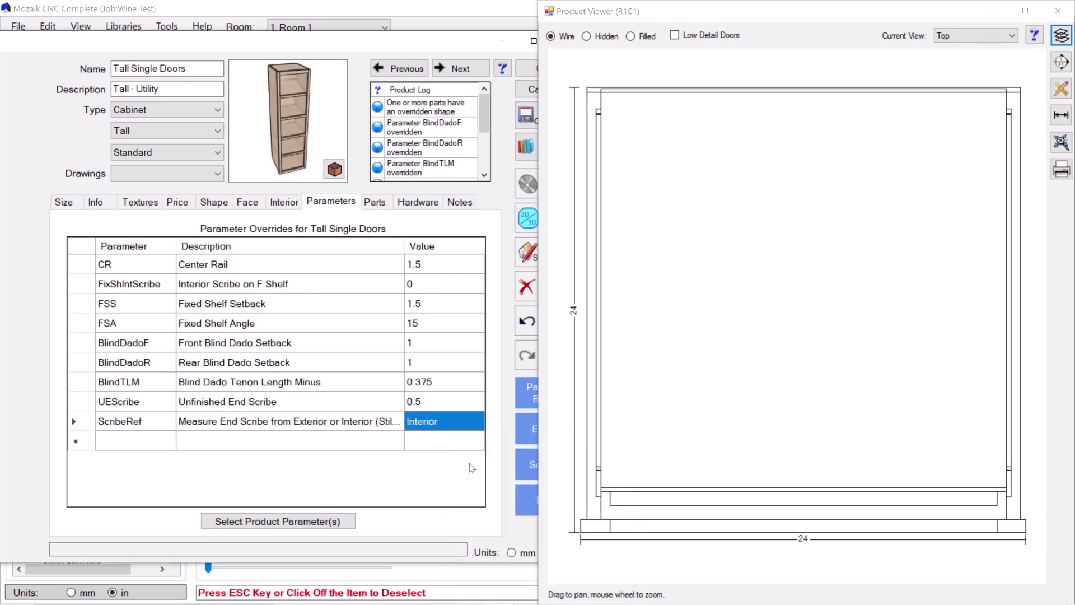
scroll(581, 539, up, 3)
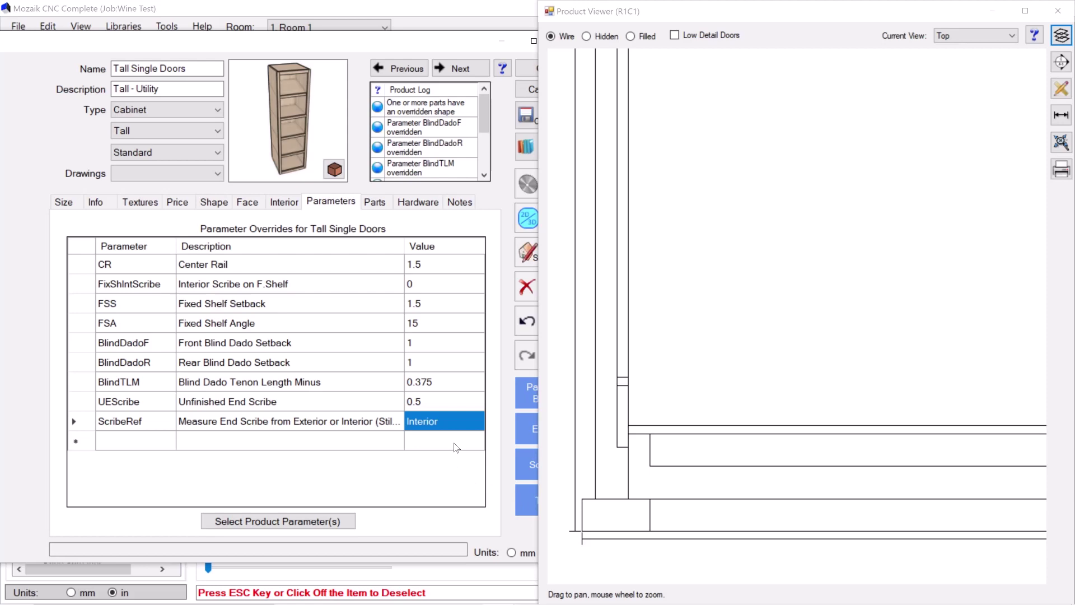
scroll(689, 509, down, 1)
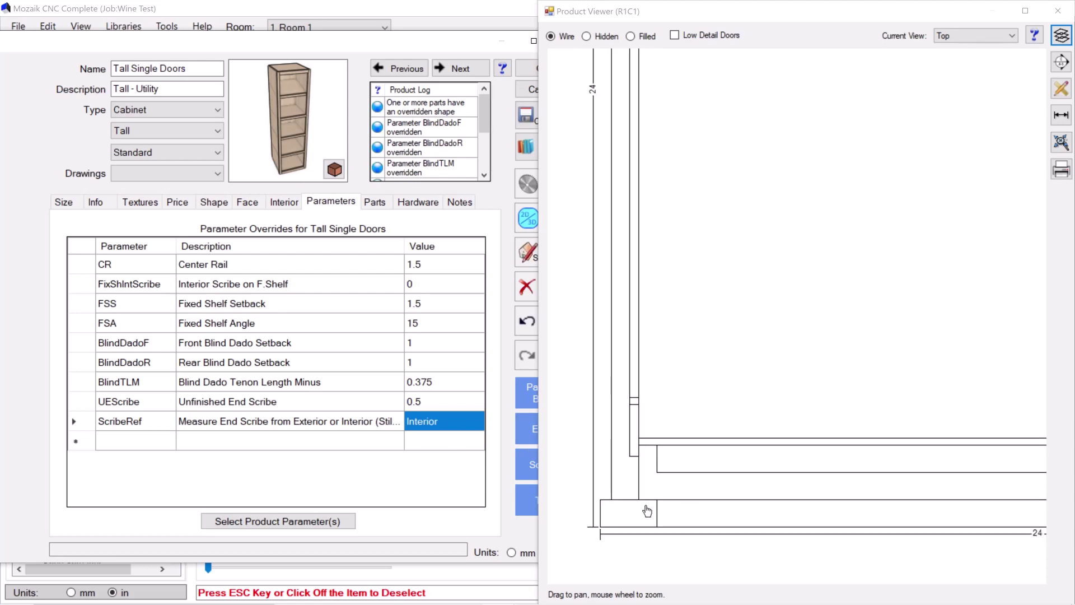
Step: Change the UEScribe override to 0.125 and close the Product Viewer
click(414, 402)
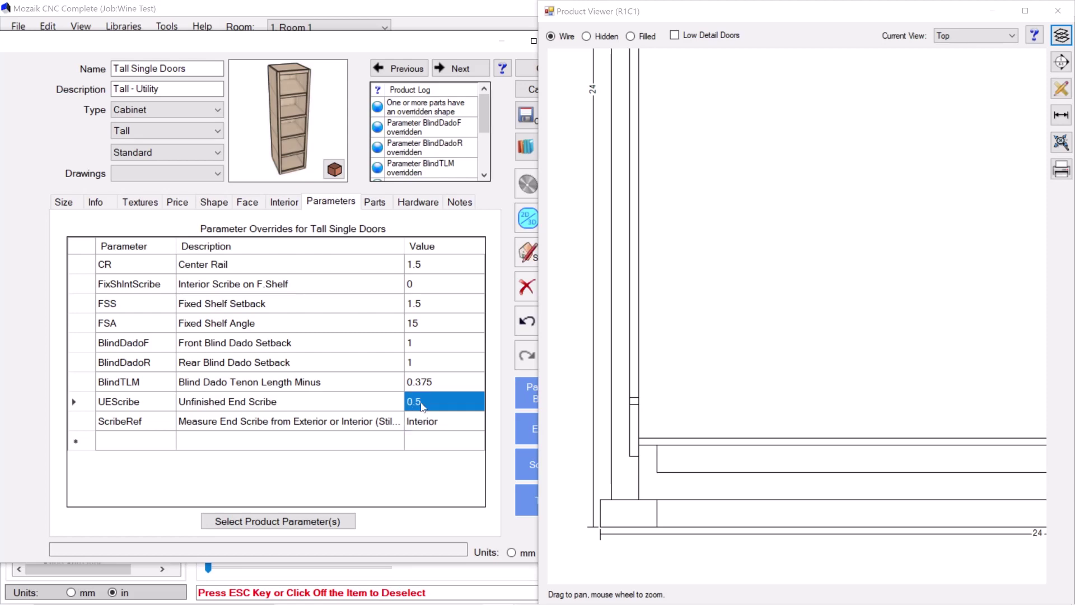
text(0.12)
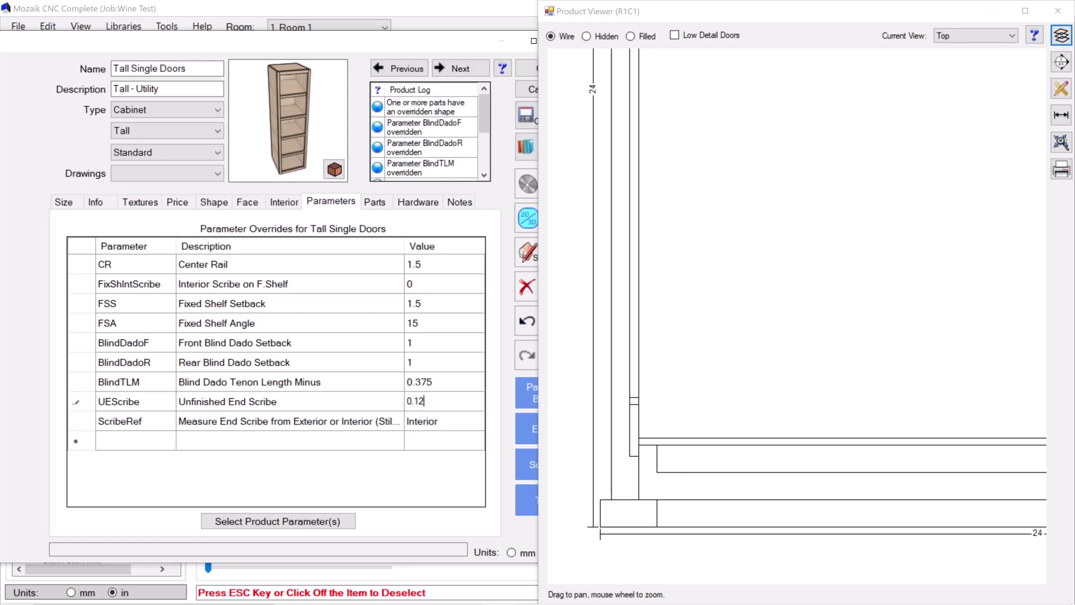
text(5)
key(Return)
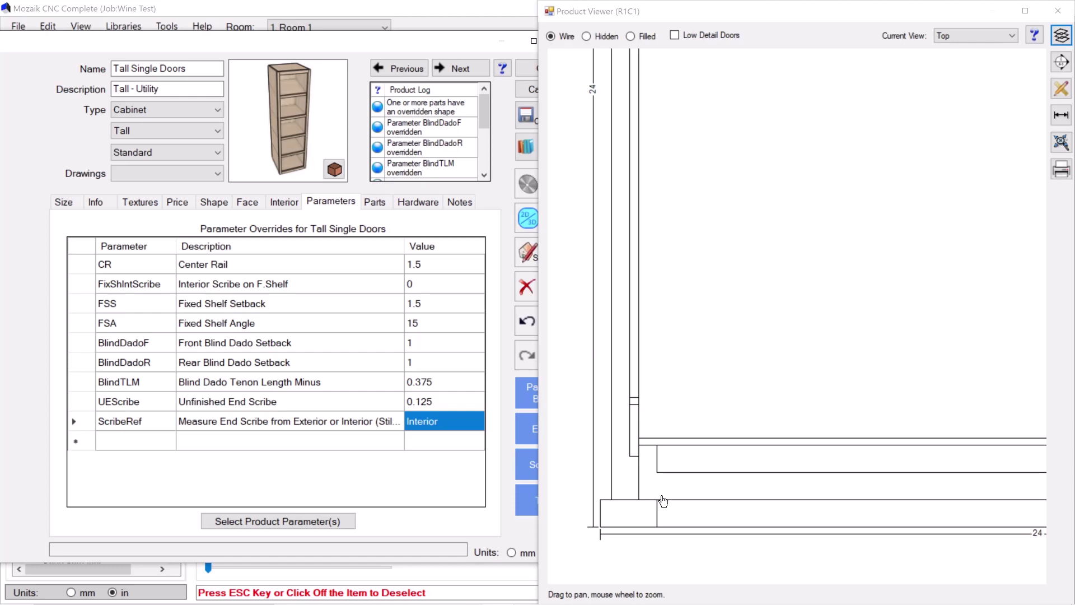
scroll(678, 311, down, 5)
scroll(839, 160, up, 2)
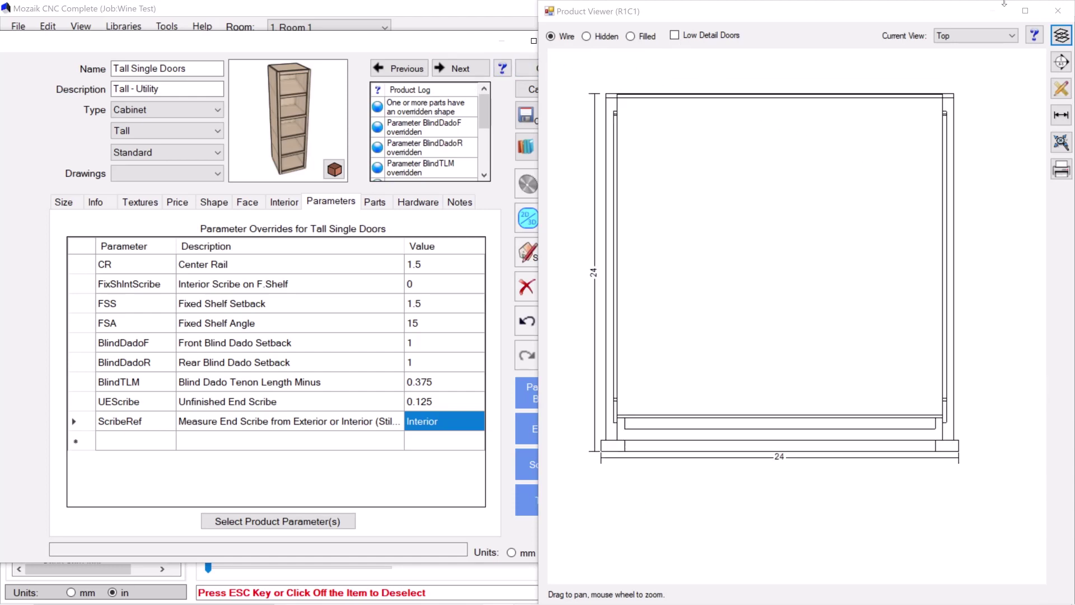
click(1058, 11)
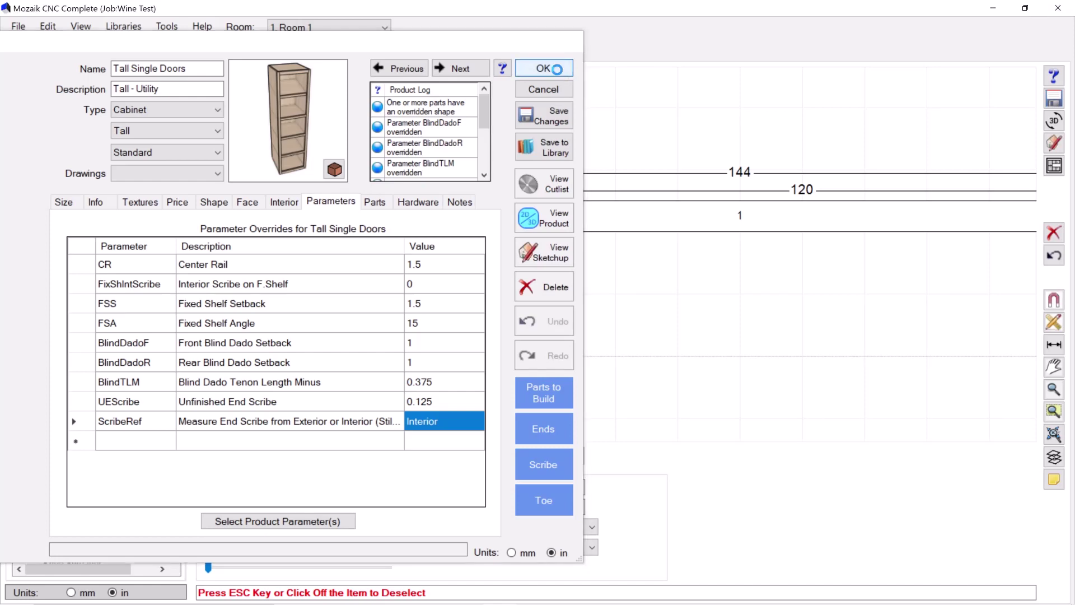
Step: Accept the cabinet edits, then switch Fin Ends to Both and back to None
click(558, 72)
scroll(407, 387, up, 2)
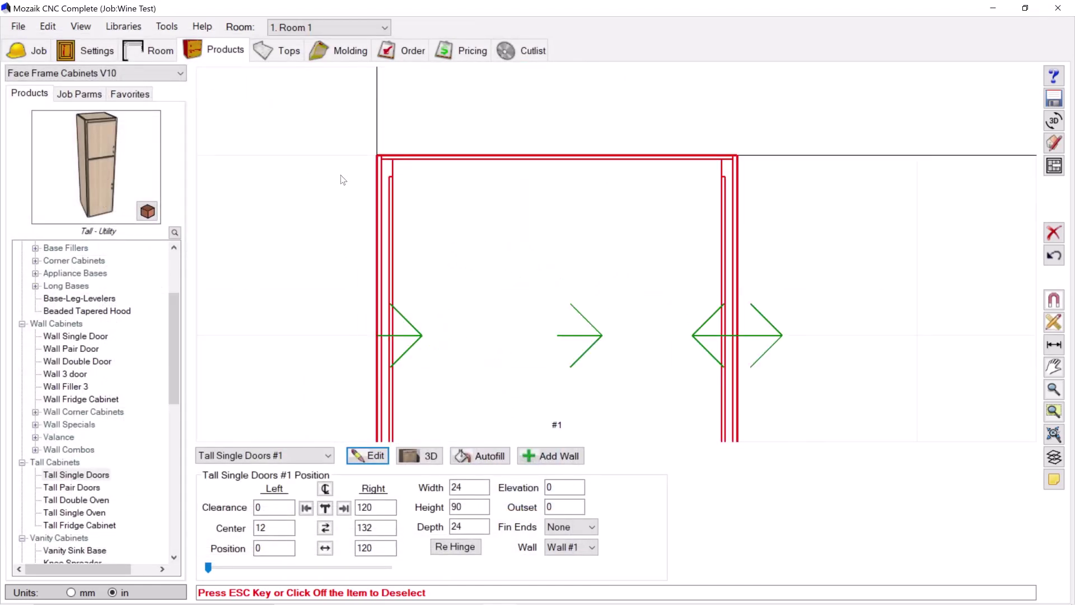
click(554, 533)
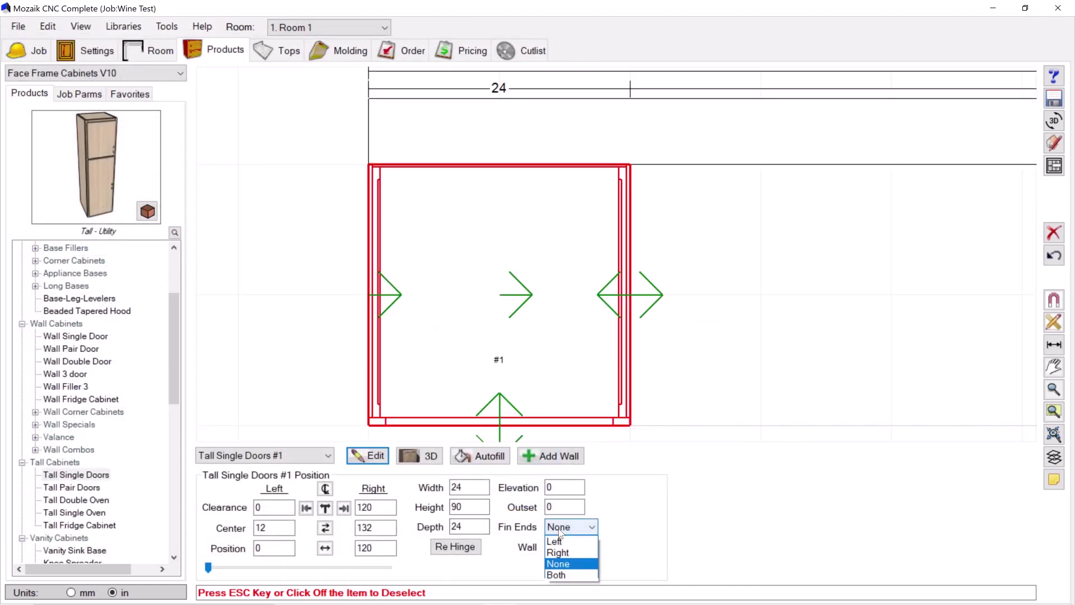
click(568, 576)
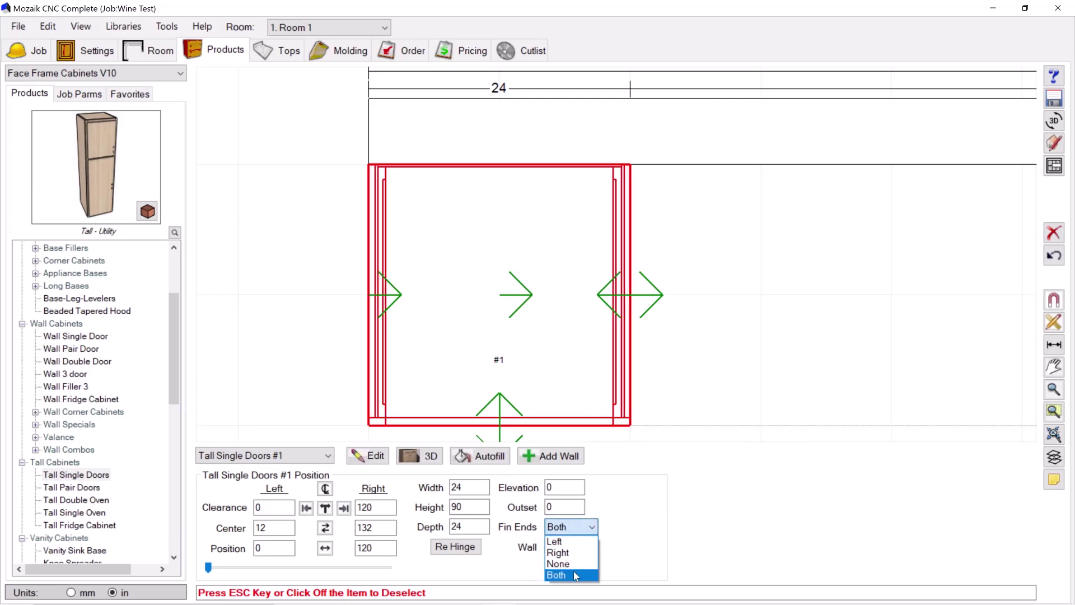
click(560, 562)
Step: Reopen the Tall Single Doors cabinet R1C1 in the Product Editor, moved aside
scroll(375, 433, up, 3)
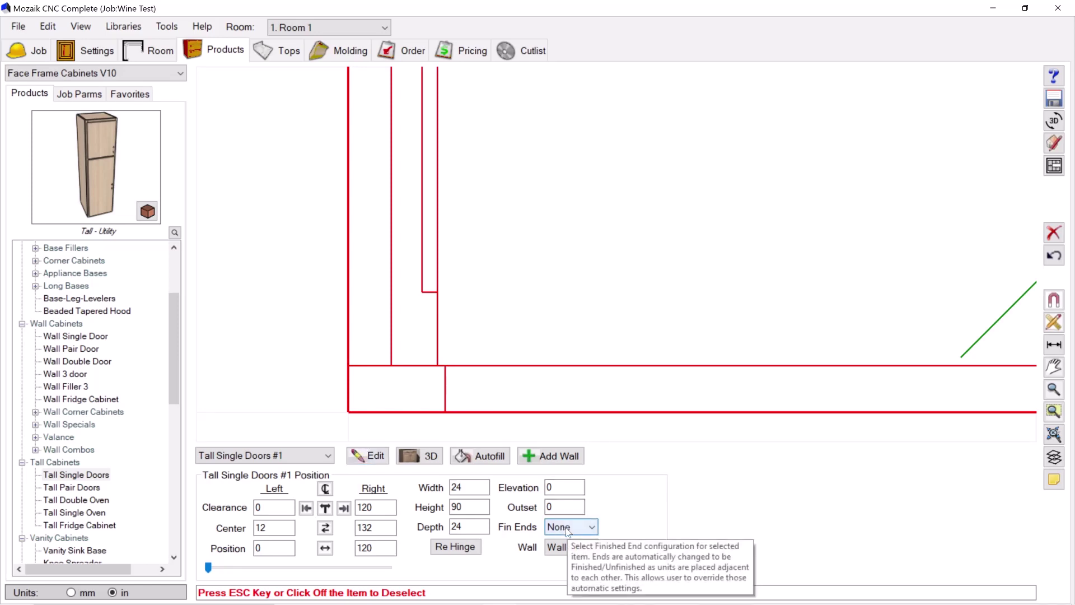
click(371, 456)
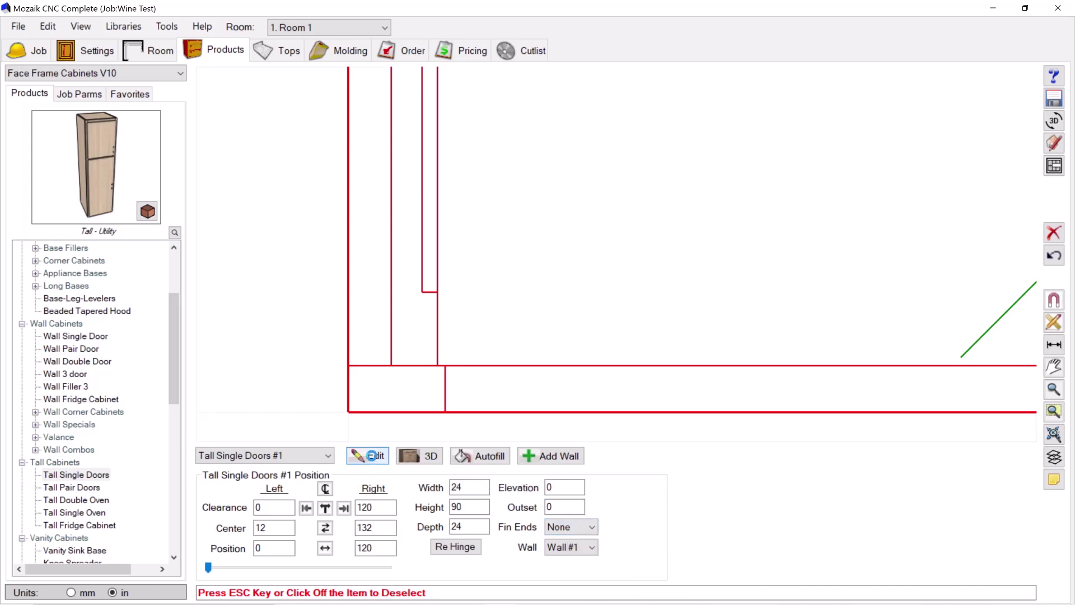
drag(719, 45, 484, 46)
Step: Show the cabinet's top-view wireframe in the product viewer
click(614, 222)
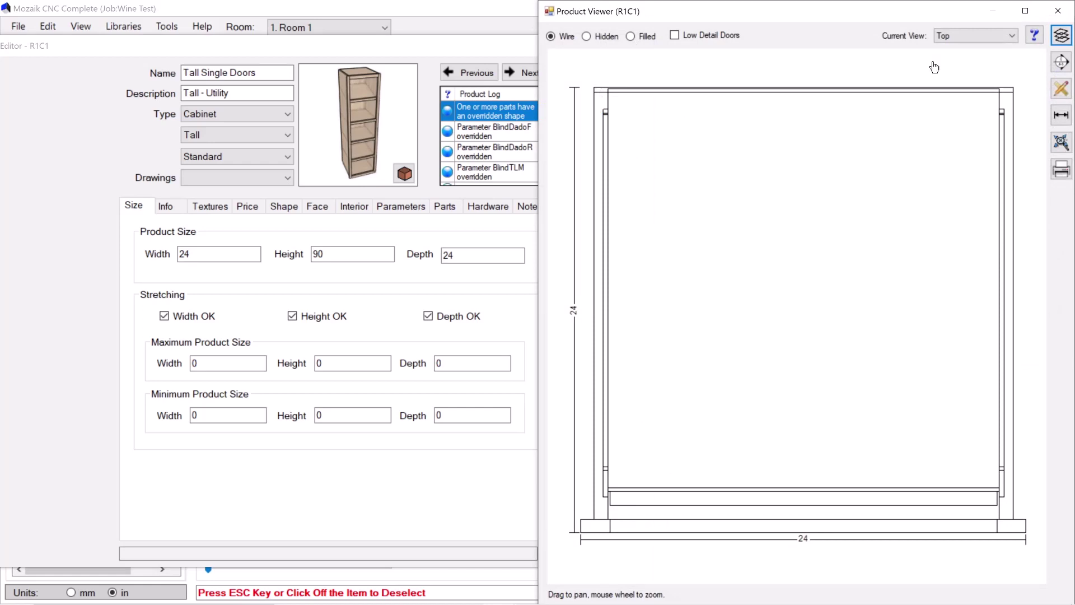
click(996, 41)
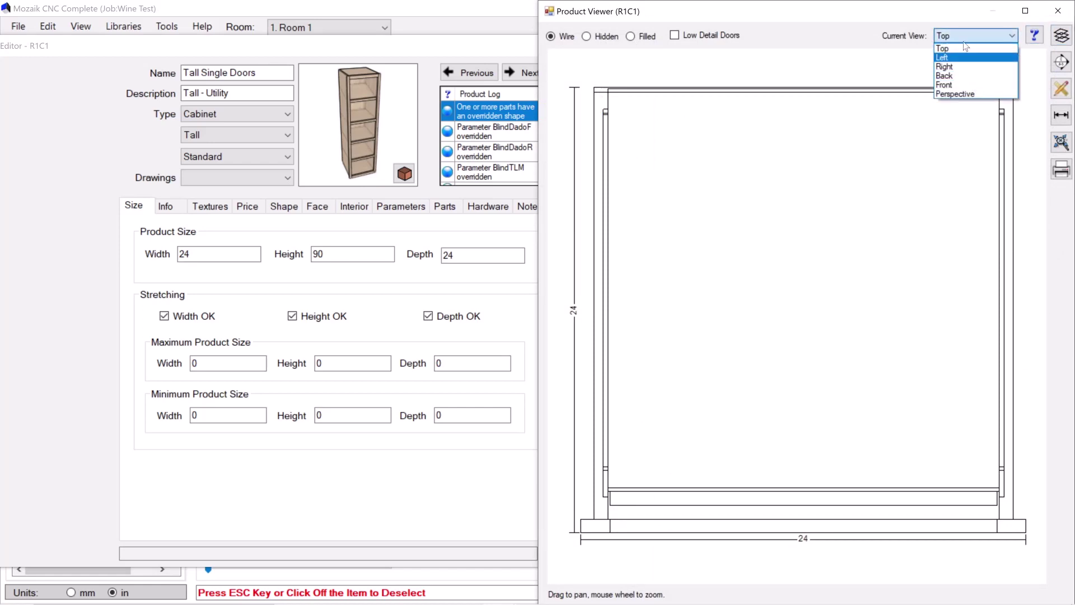
click(883, 26)
scroll(806, 532, up, 1)
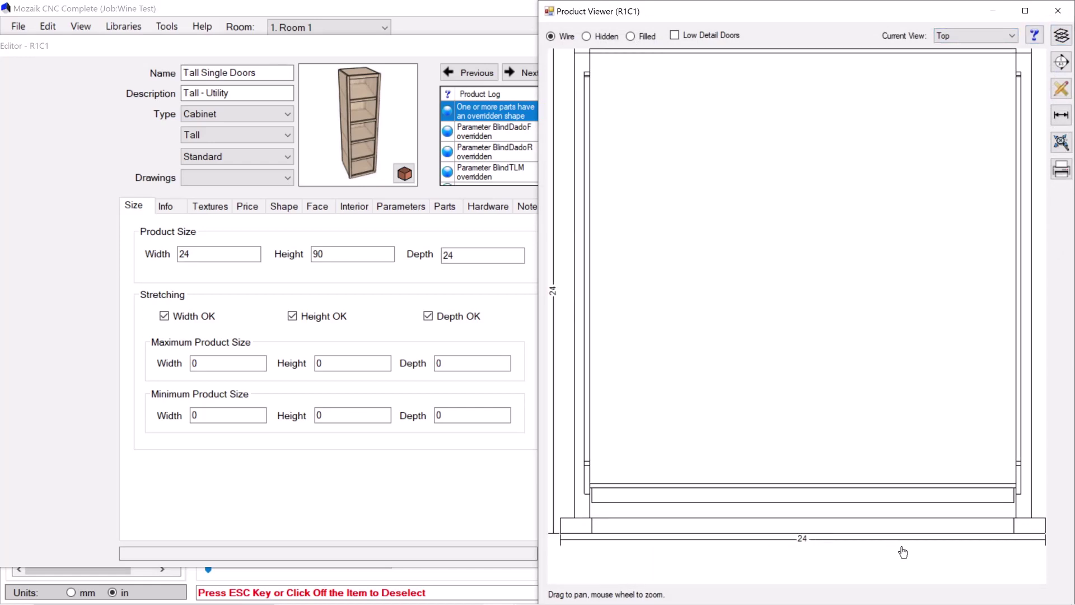
scroll(829, 546, up, 1)
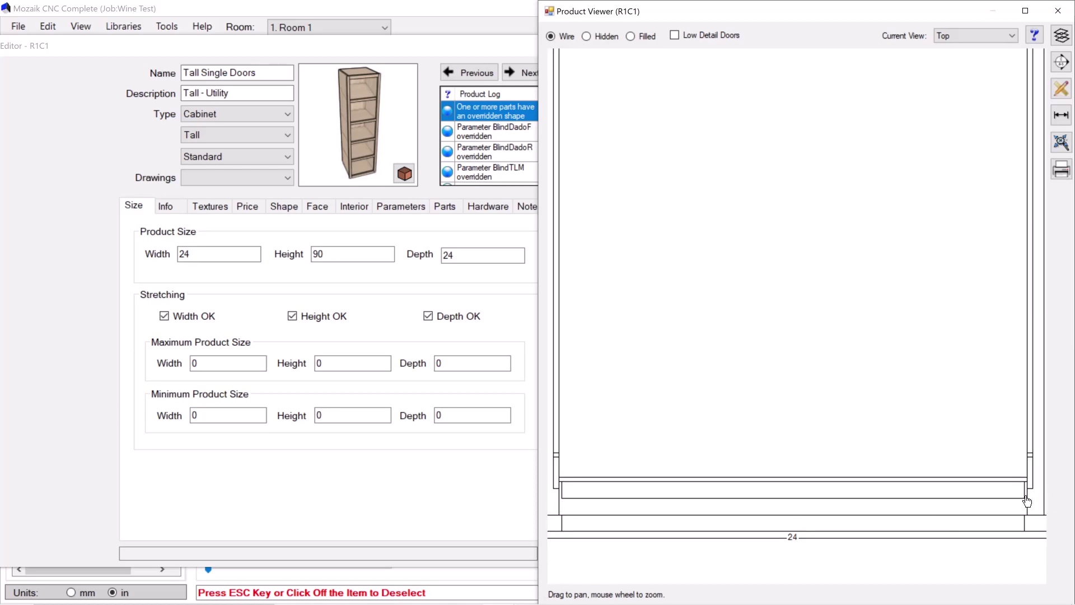
Step: Select the fourth CR rail in the cabinet's parts list and edit its properties
click(370, 207)
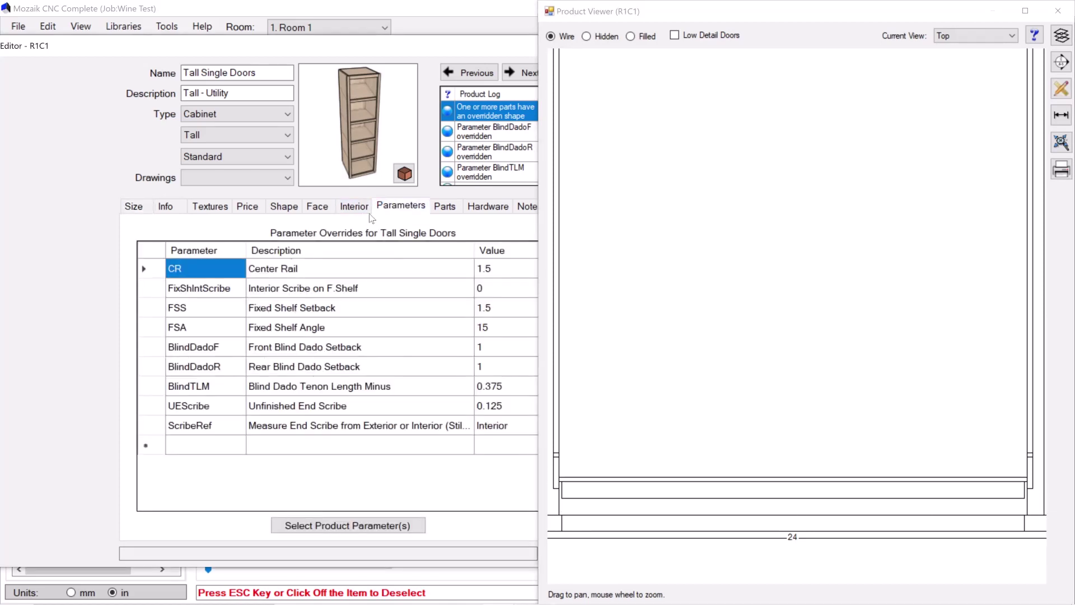
drag(373, 55, 291, 45)
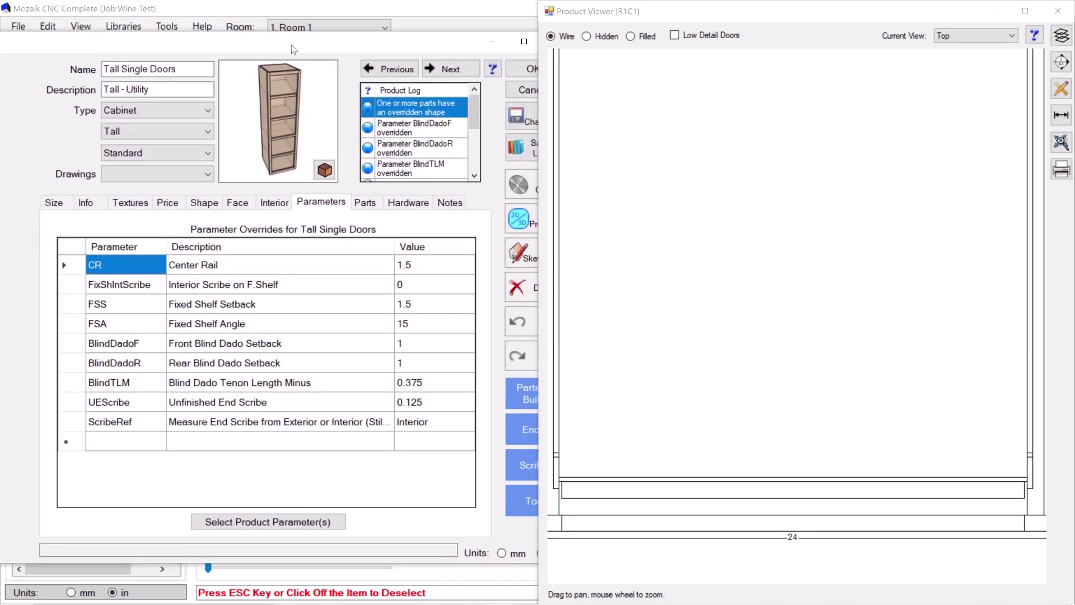
click(366, 202)
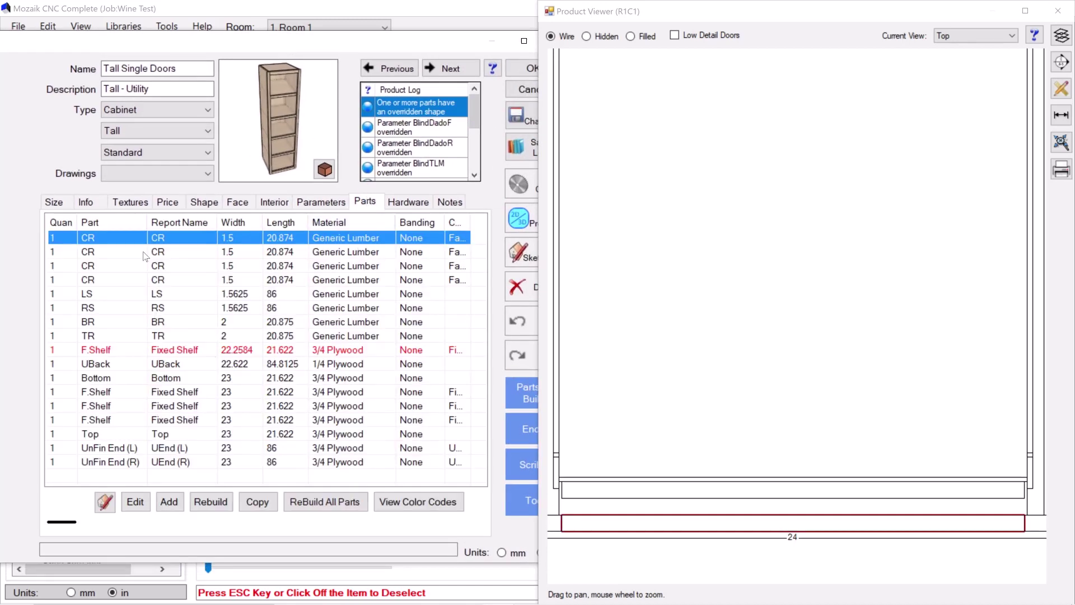
click(129, 280)
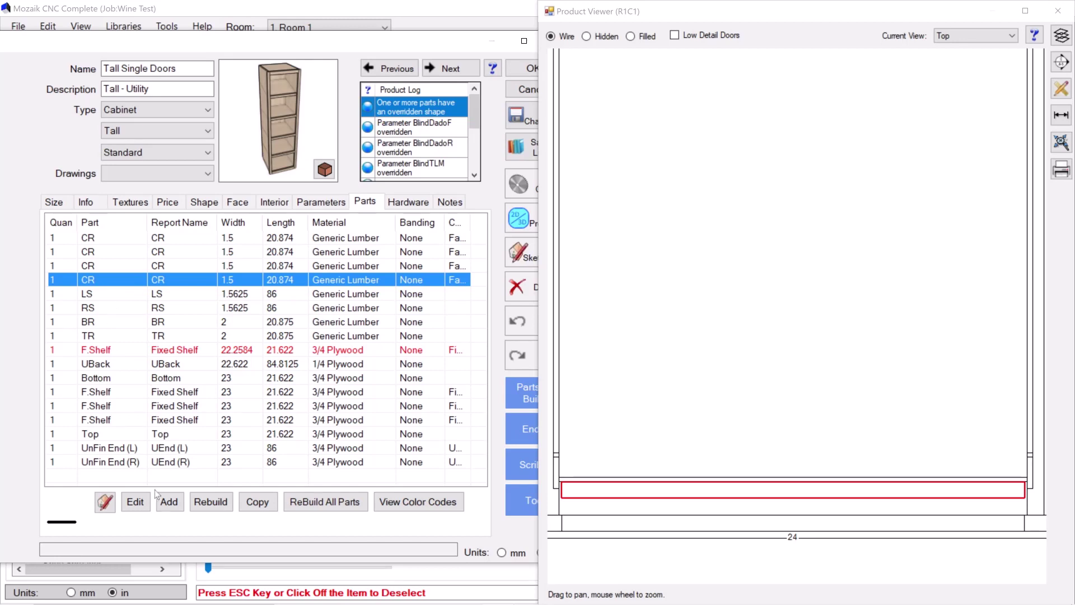
click(135, 503)
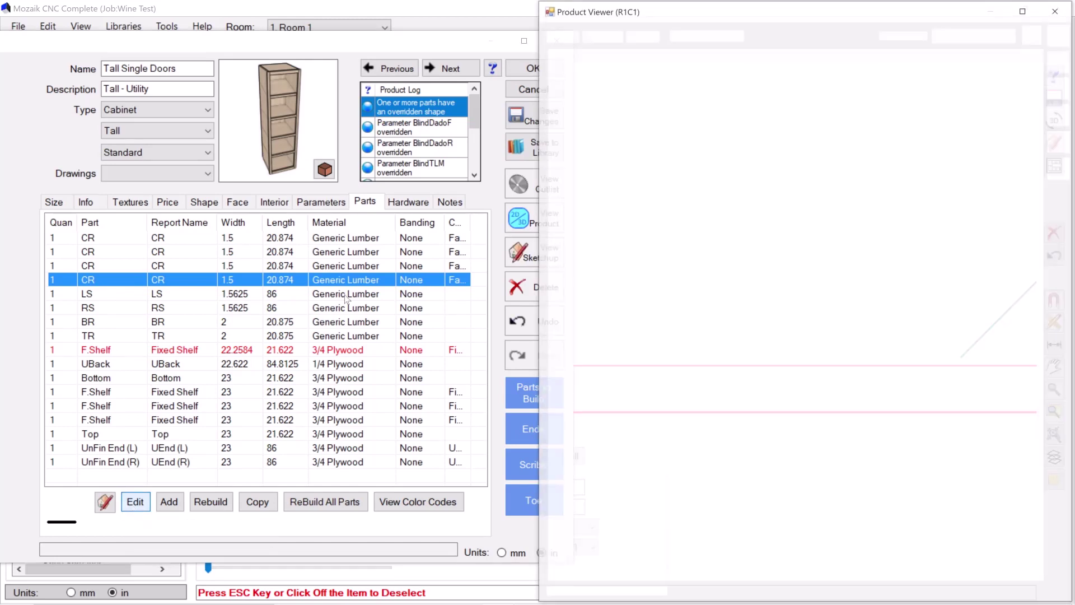
Step: Set the CR rail's length formula to PartL+(UEScribe*2), giving 21.124
click(365, 286)
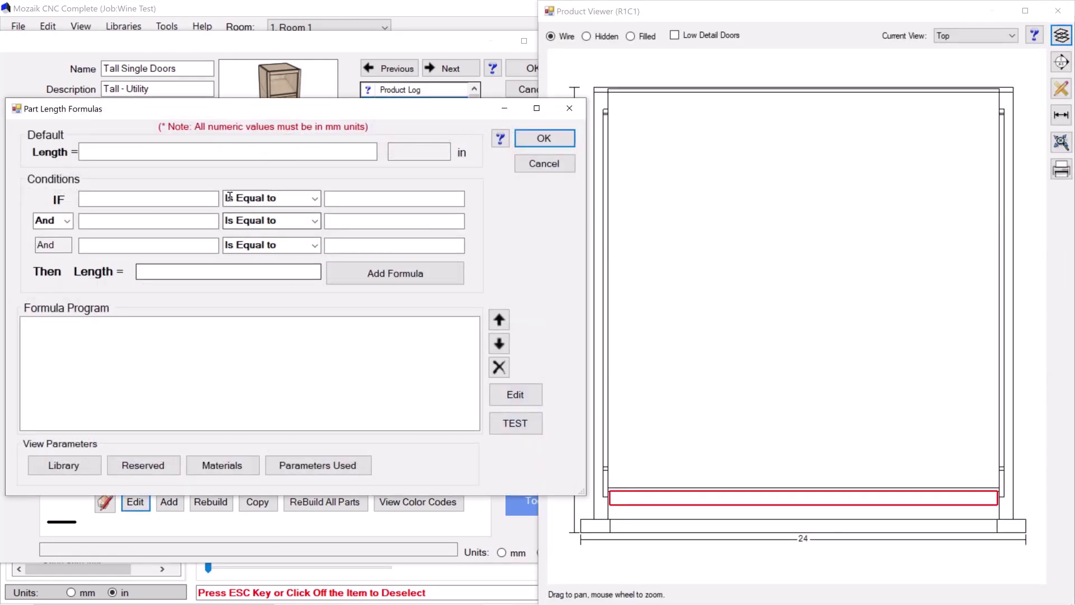
text(PartL+(UEScribe*2)
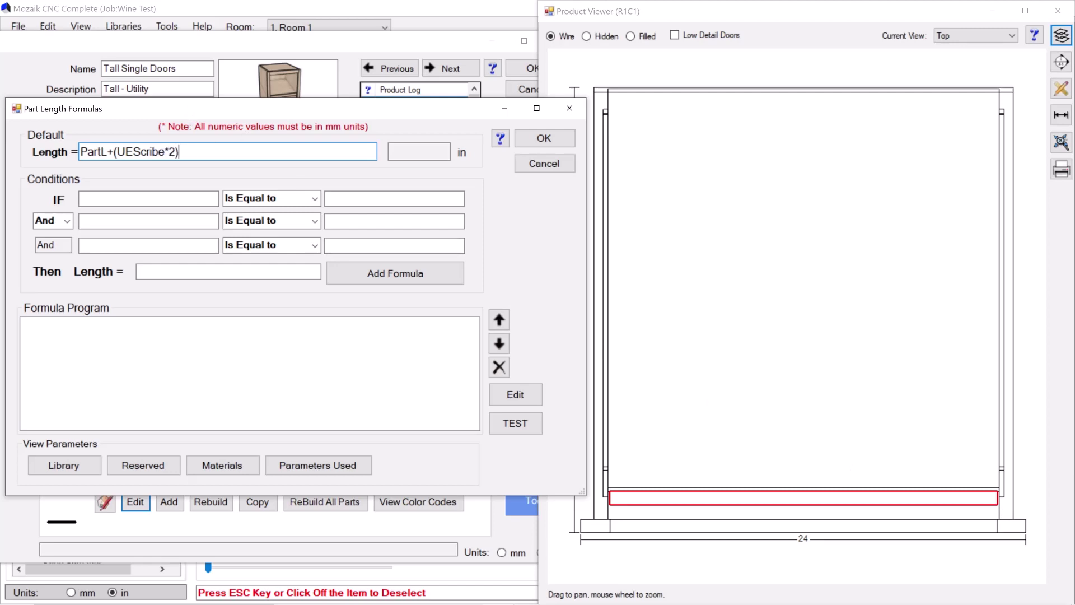
click(543, 140)
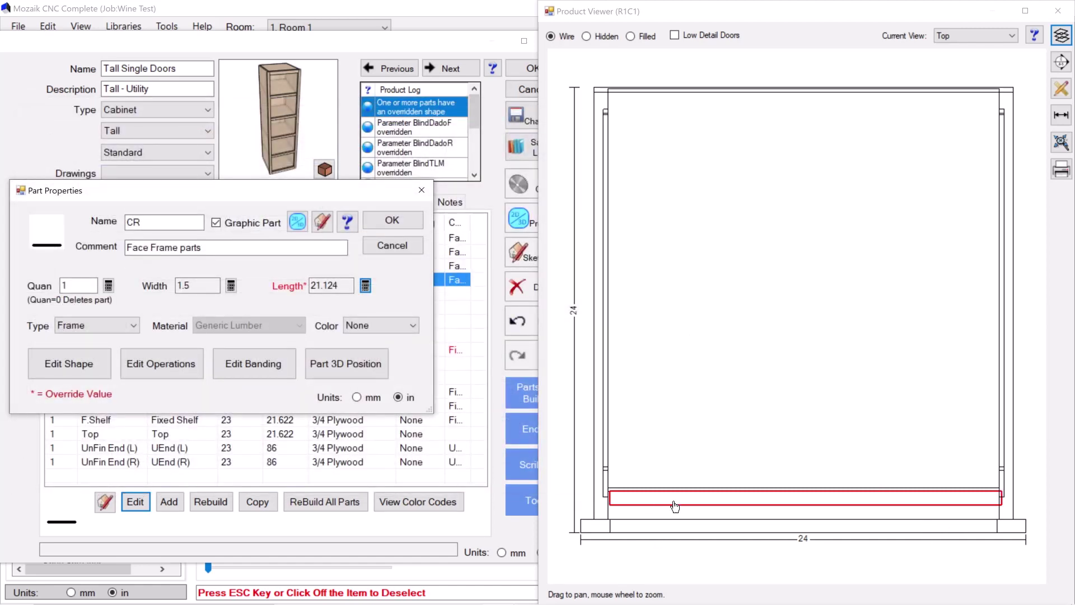
Step: Drive the CR rail's X position with CabLS-UEScribe, evaluating to 1.4375
click(354, 364)
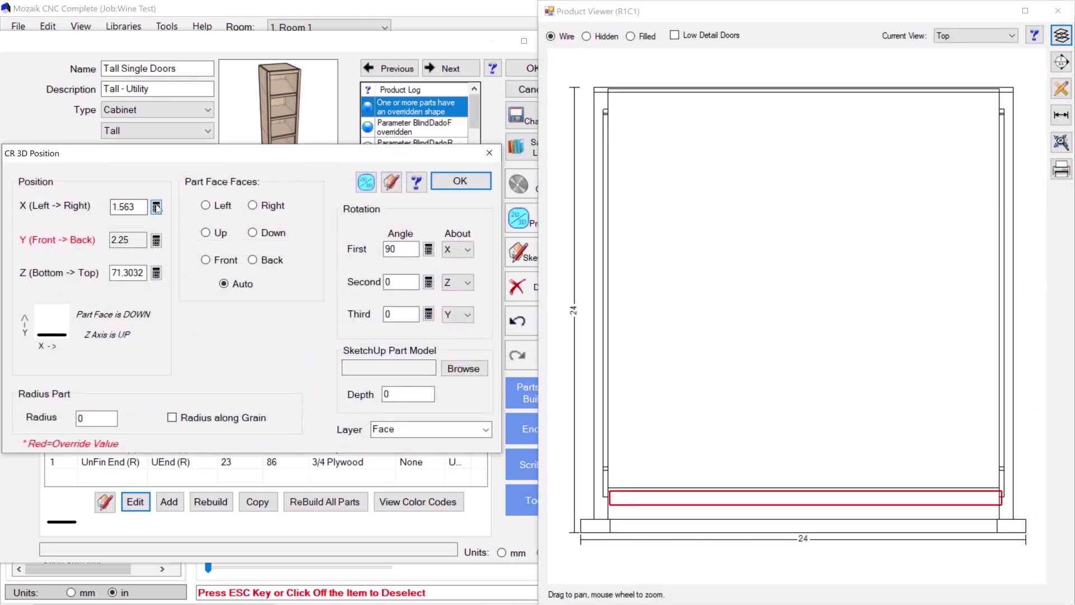
click(156, 207)
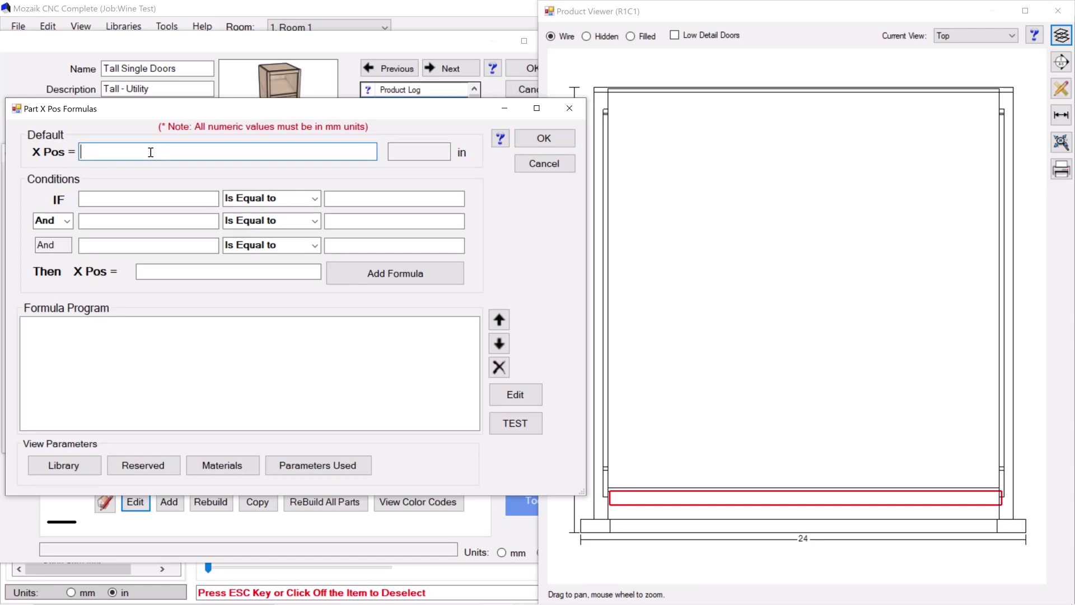
text(CabLS-UEScribe)
click(542, 139)
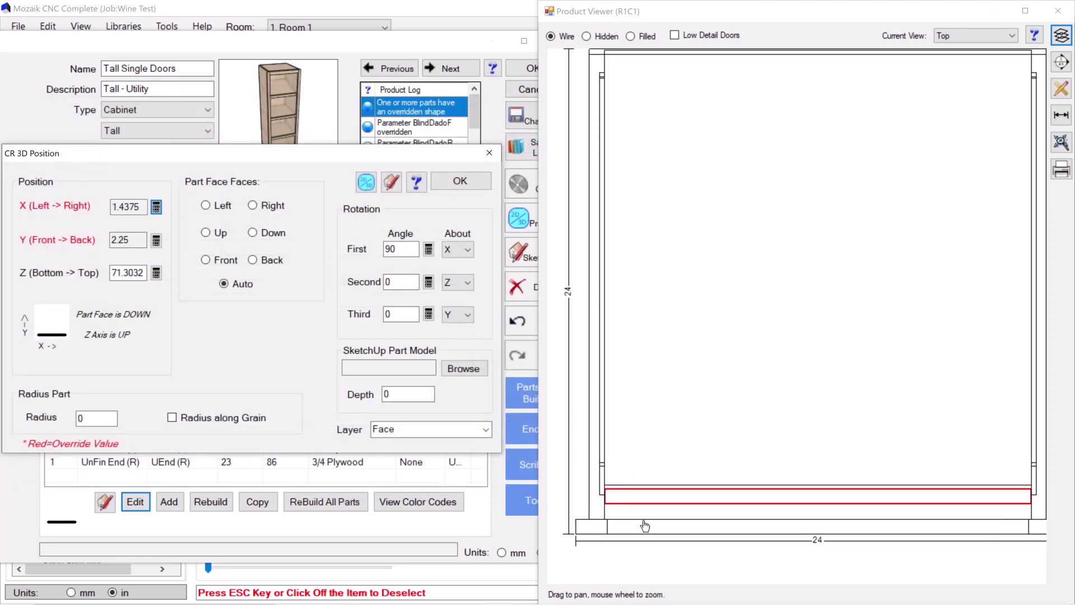
scroll(590, 508, up, 2)
scroll(611, 499, down, 3)
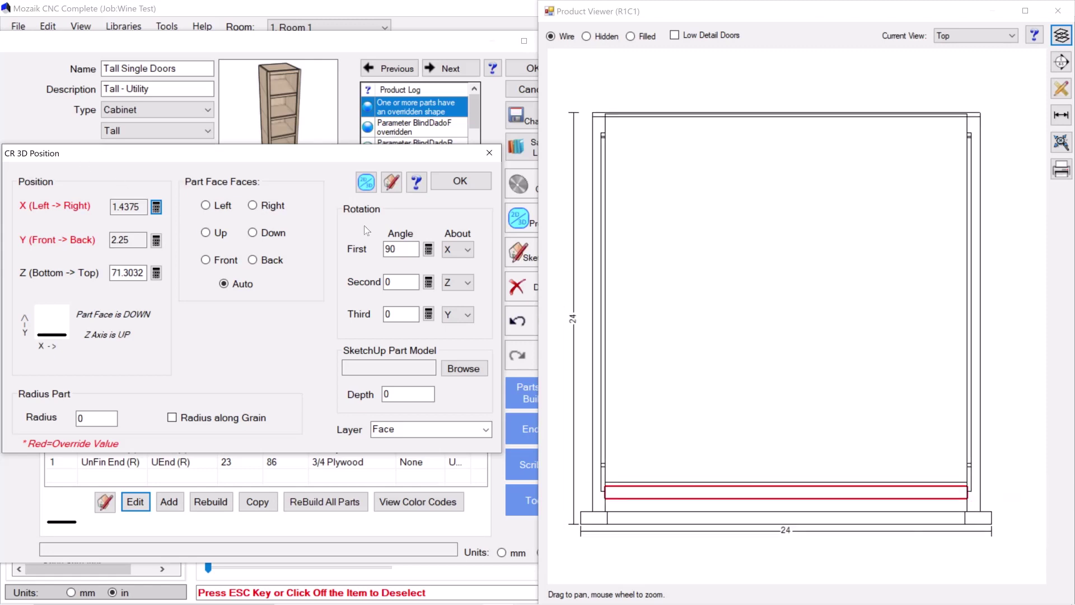
Step: Show the cabinet in 3-D perspective, orbited and panned to look along the angled shelf rail
click(1013, 33)
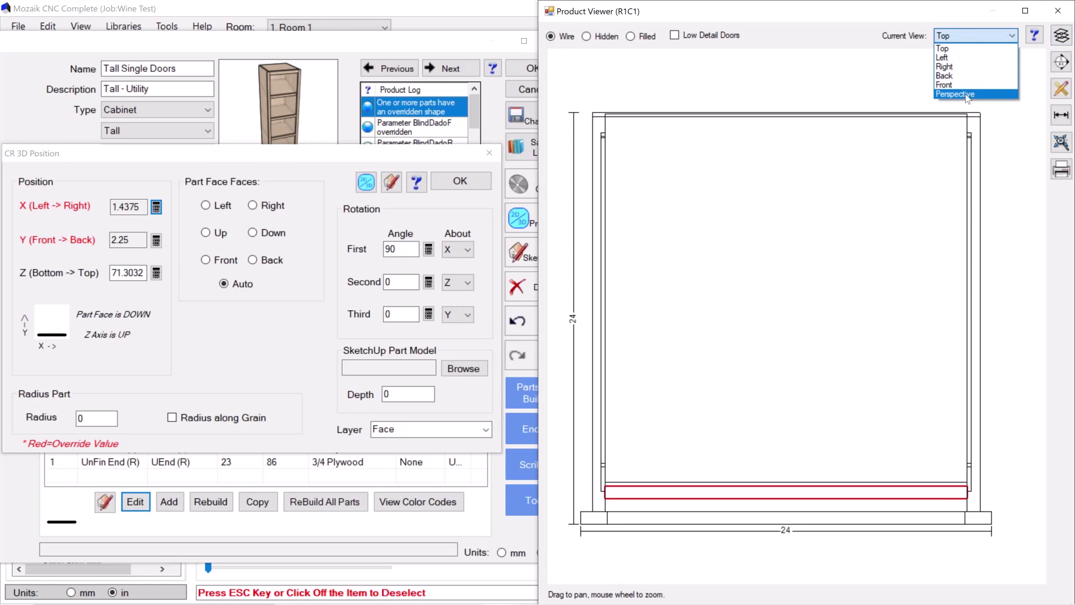
click(967, 94)
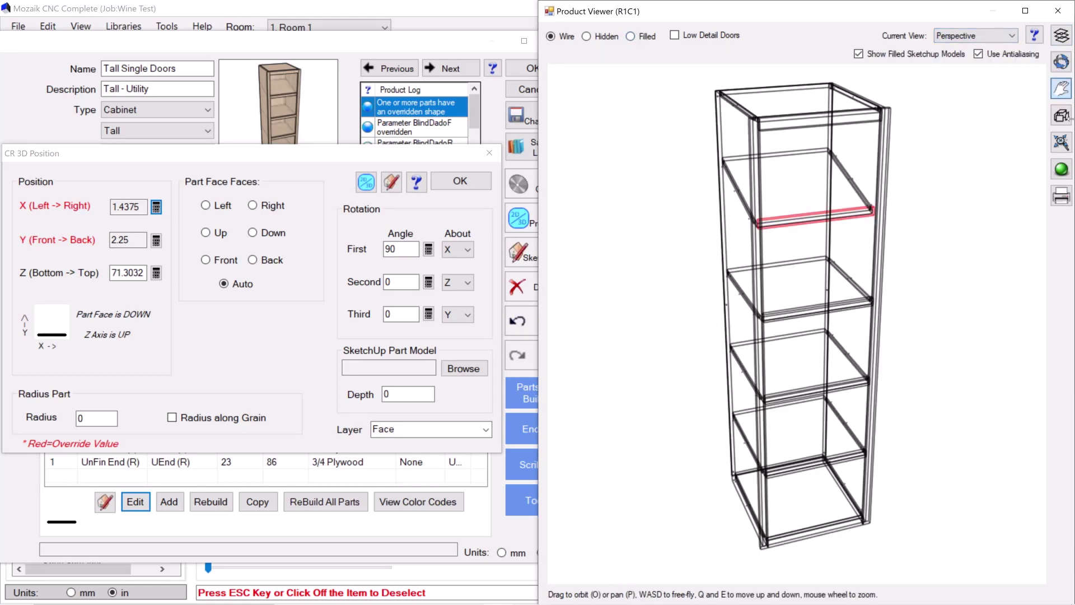
click(1062, 62)
drag(1001, 185, 1020, 218)
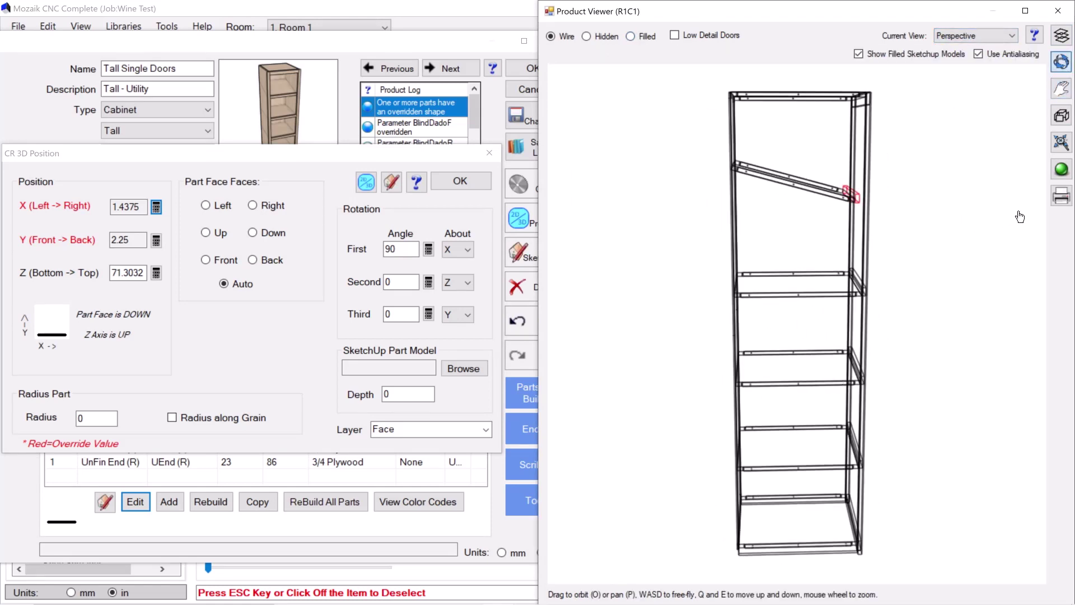
scroll(967, 214, up, 5)
click(1062, 88)
drag(994, 136, 947, 261)
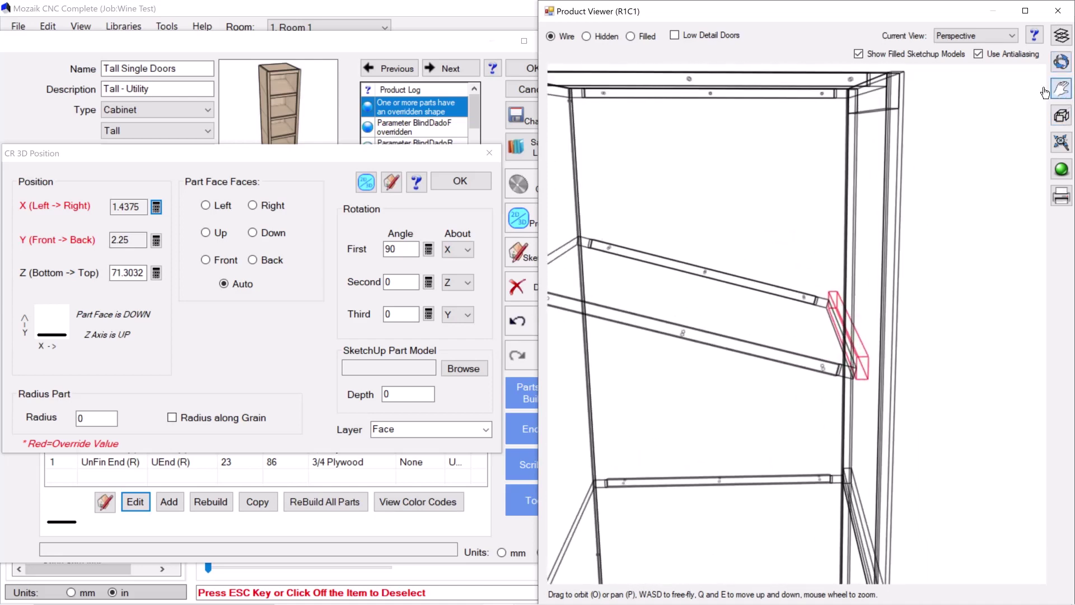
click(1061, 62)
drag(838, 274, 829, 347)
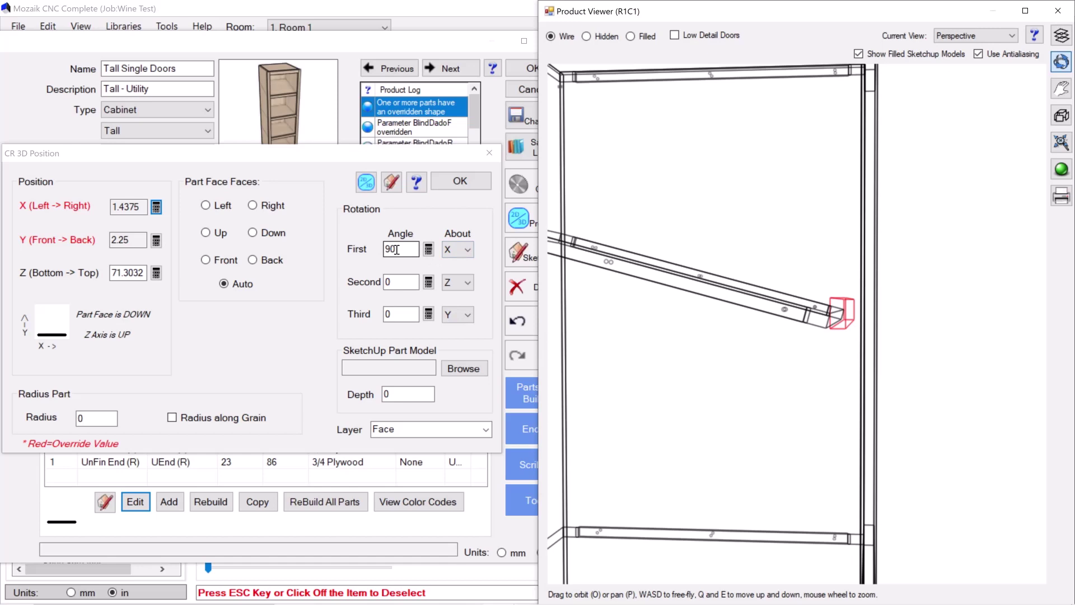
Step: Set the rail's first rotation angle to 90+(FSA/TOMM), tilting it to 105 degrees
click(428, 252)
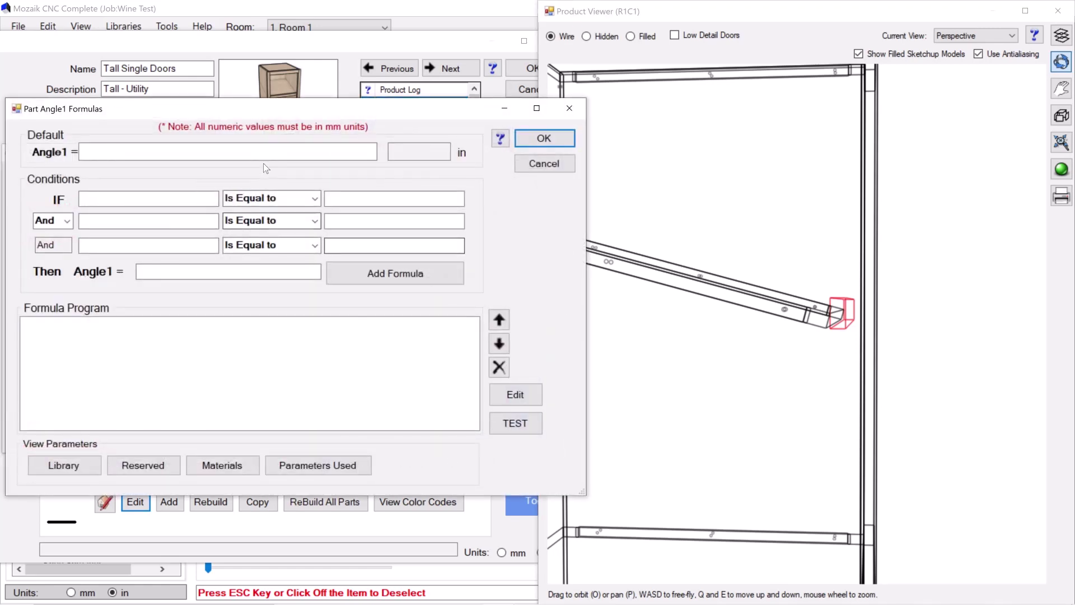
text(90+(FSA)
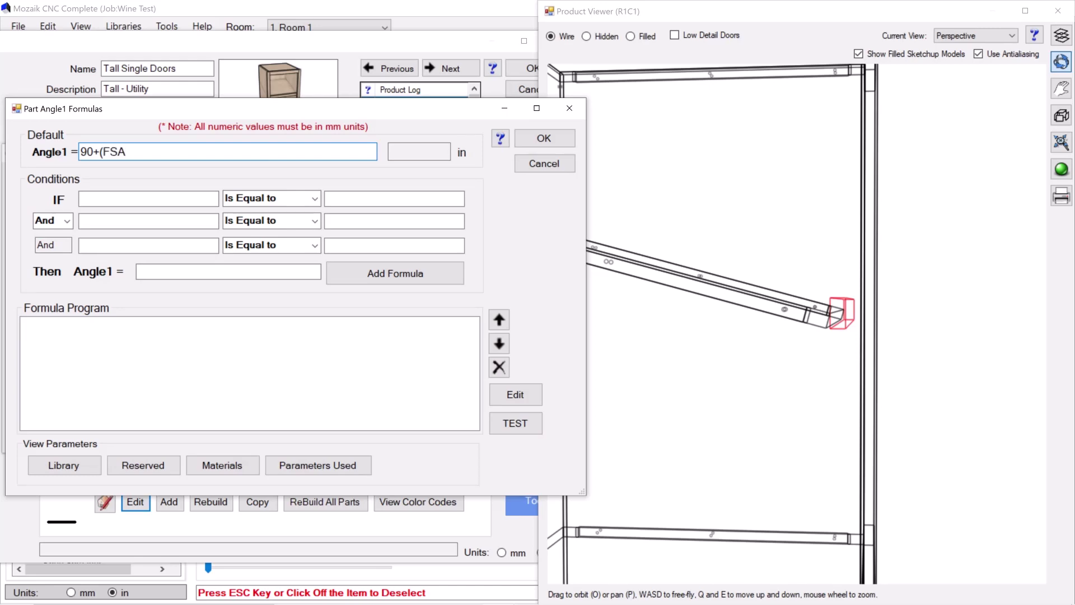
text(/TOMM)
click(564, 139)
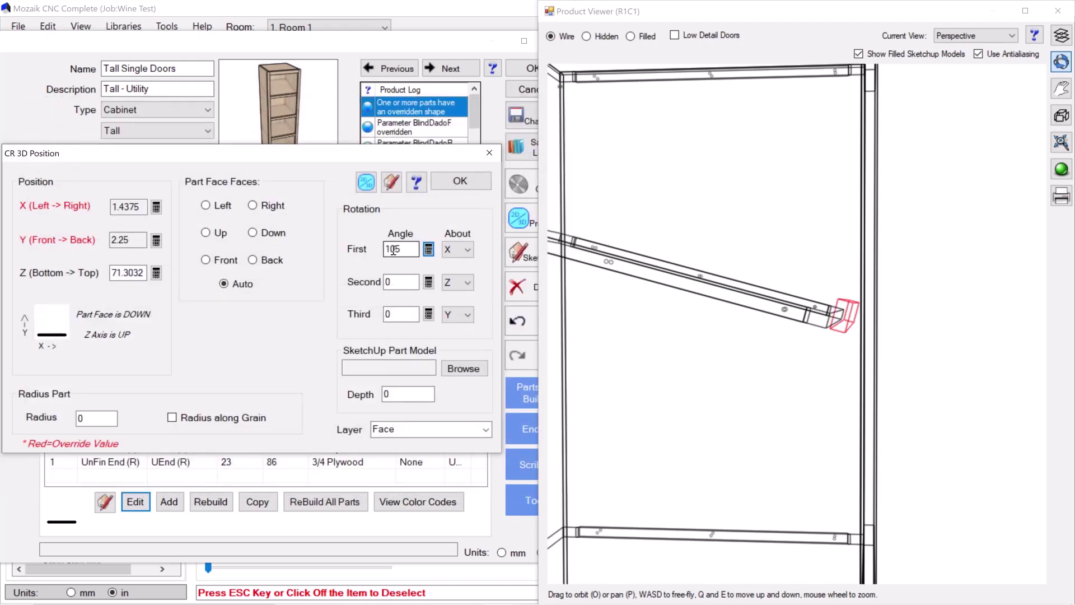
scroll(804, 264, up, 1)
Step: View the cabinet from the left side, zoomed in on the tilted CR rail
click(978, 36)
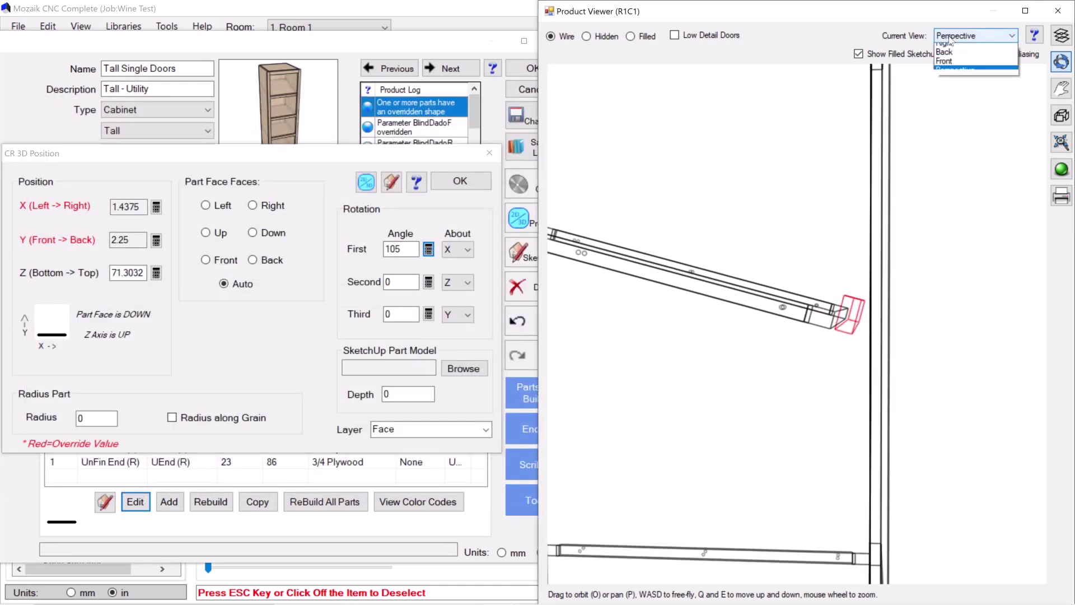
click(952, 56)
scroll(882, 143, up, 4)
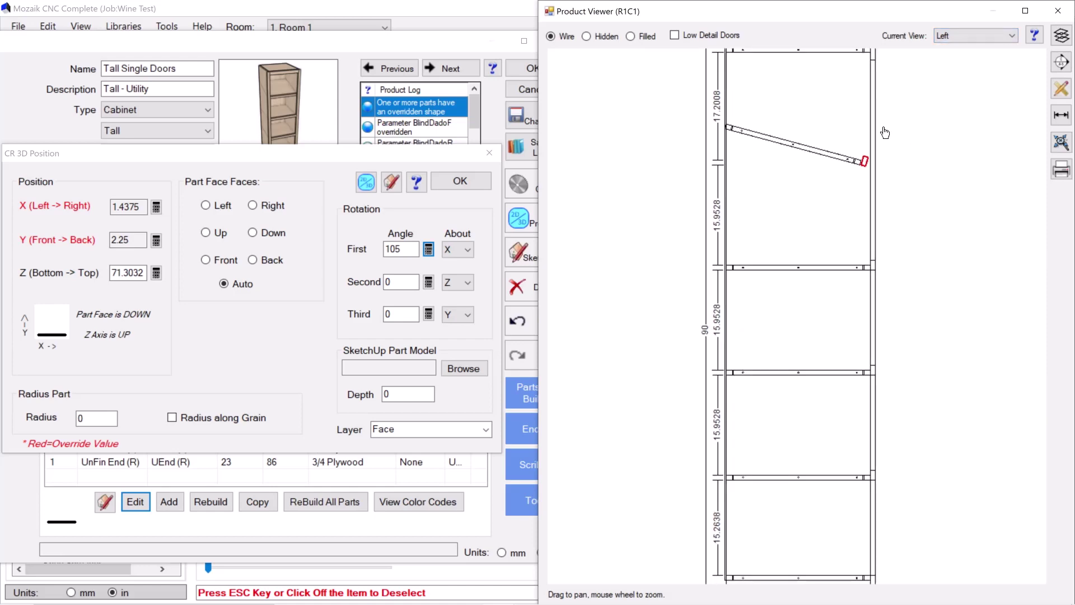
scroll(873, 140, up, 5)
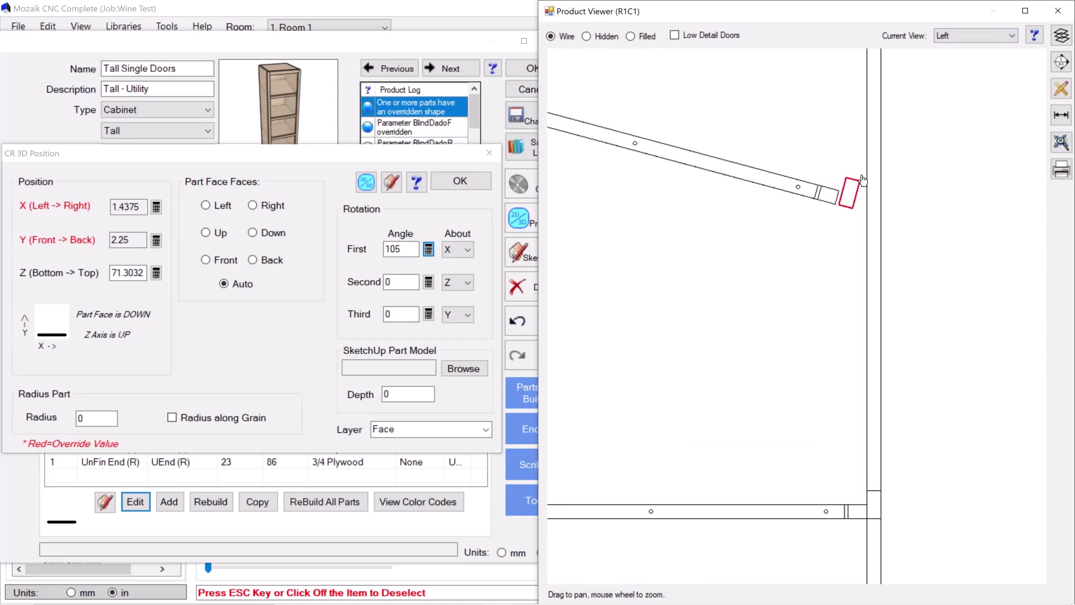
scroll(858, 181, up, 3)
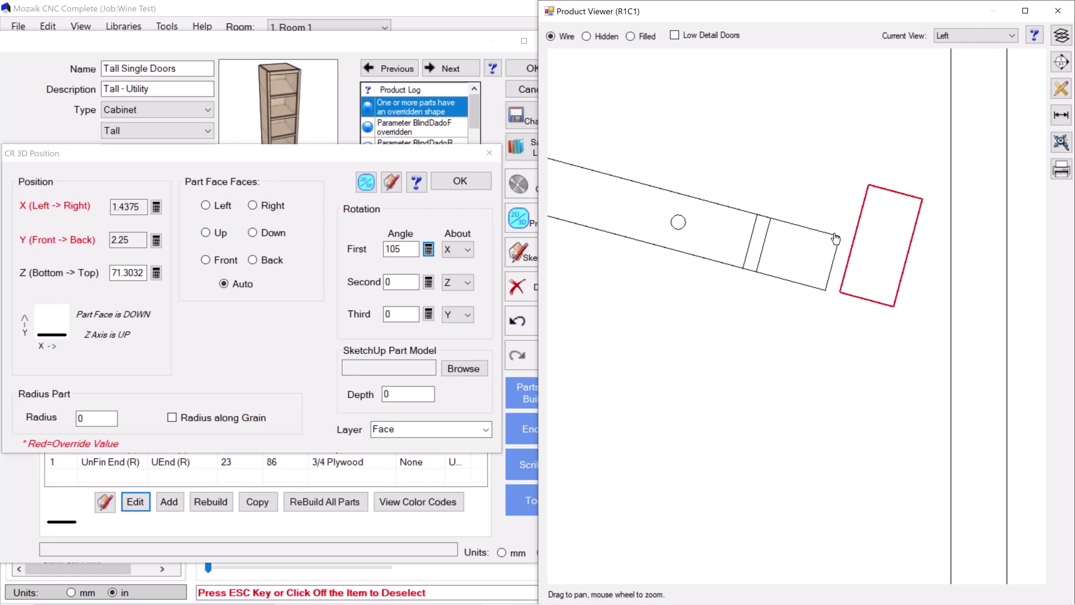
Step: Change the rail's Y Pos formula to Frame.th+FSS+(SIN(FSA/TOMM)*FixedShelf.th) and test it at 2.4441
double_click(129, 240)
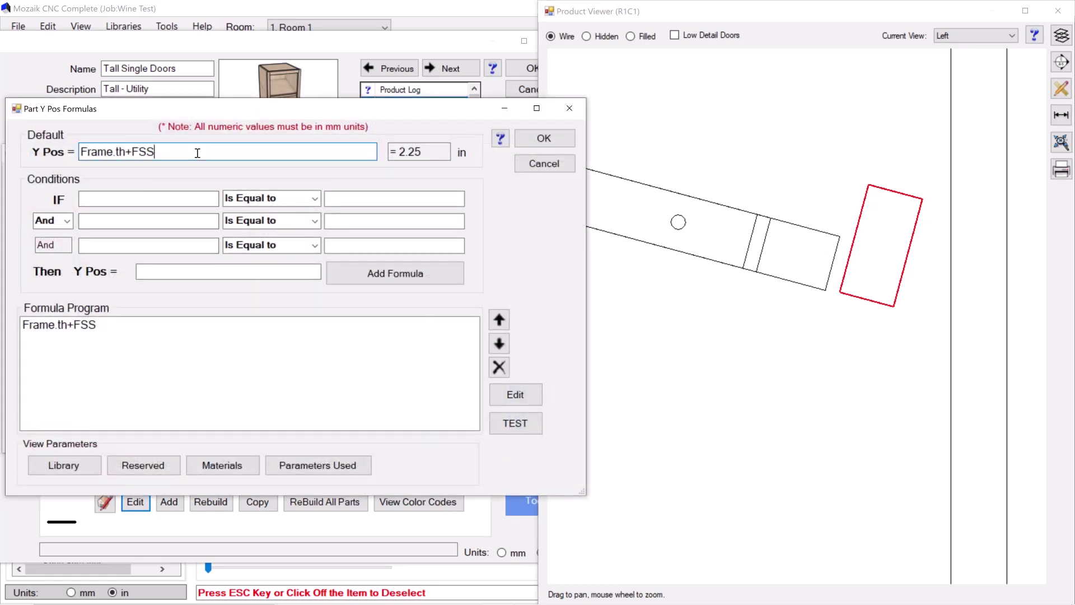
text(+()
text(SIN(FSA/TOMM)
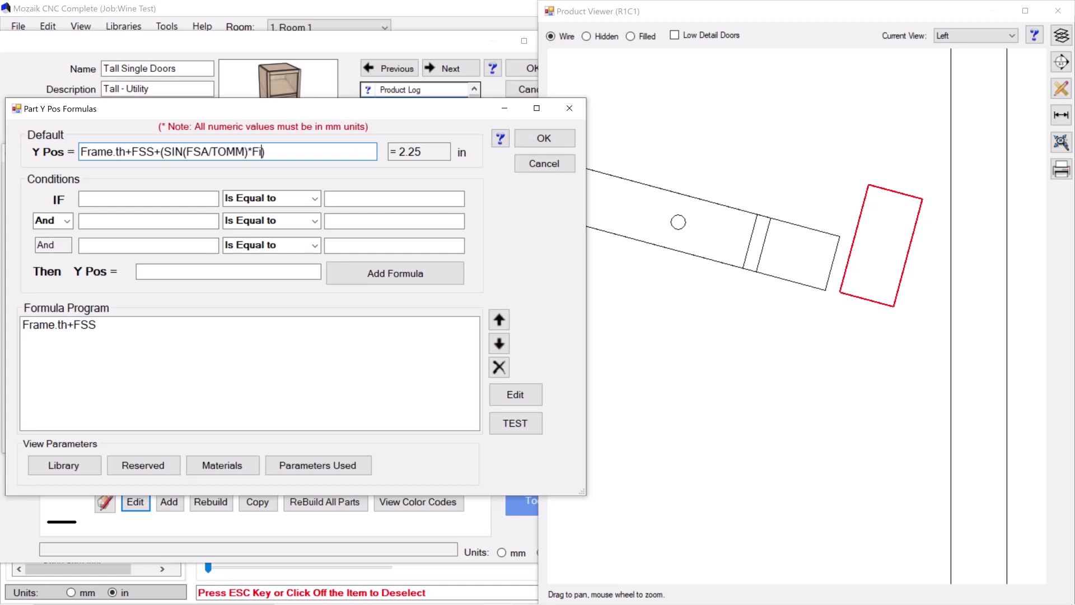
text()*FixedShelf.th)
click(509, 425)
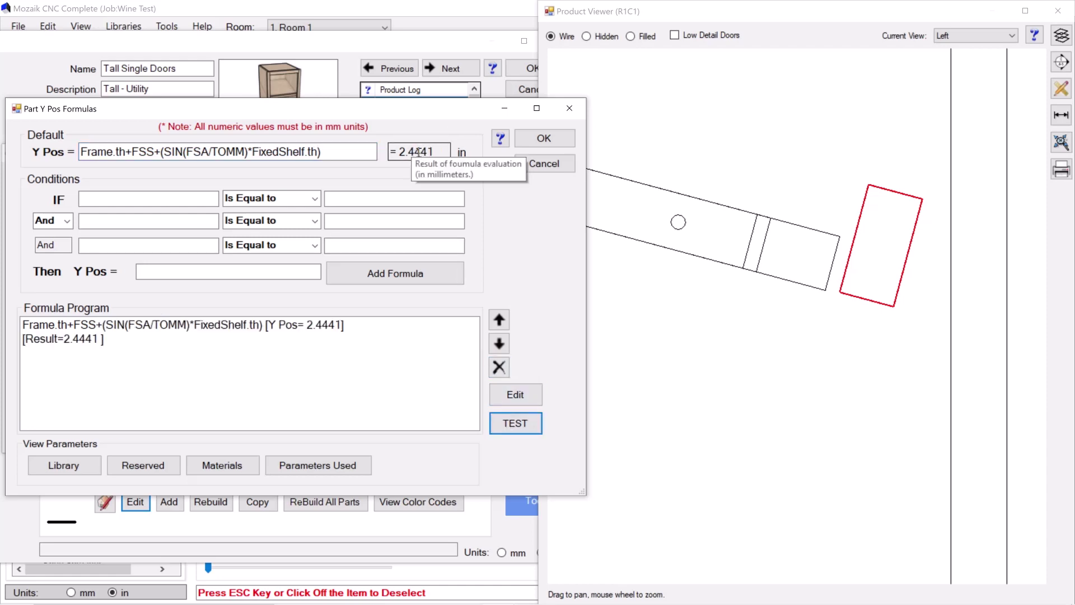
Step: Accept the rail's Y position of 2.4441, inspect the red part, and save CR 3D Position
click(543, 139)
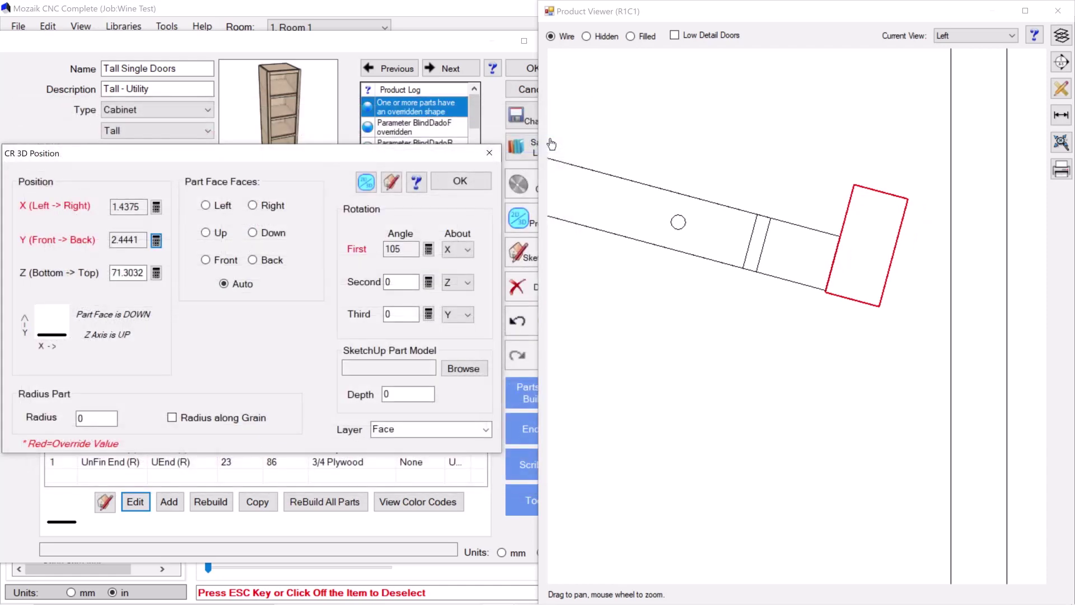
scroll(923, 196, up, 3)
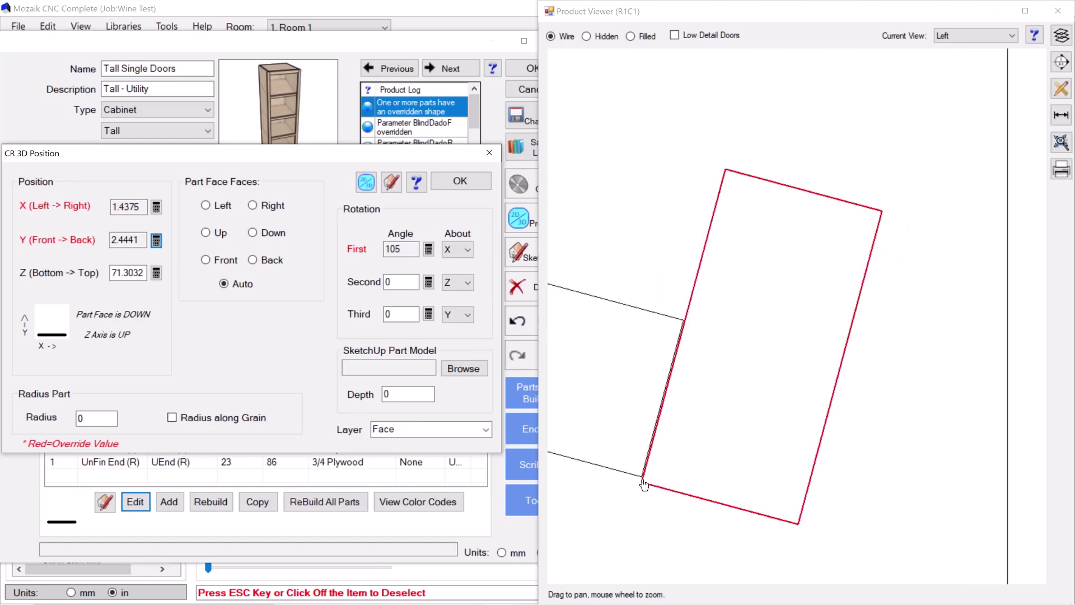
scroll(636, 493, up, 2)
scroll(807, 174, down, 5)
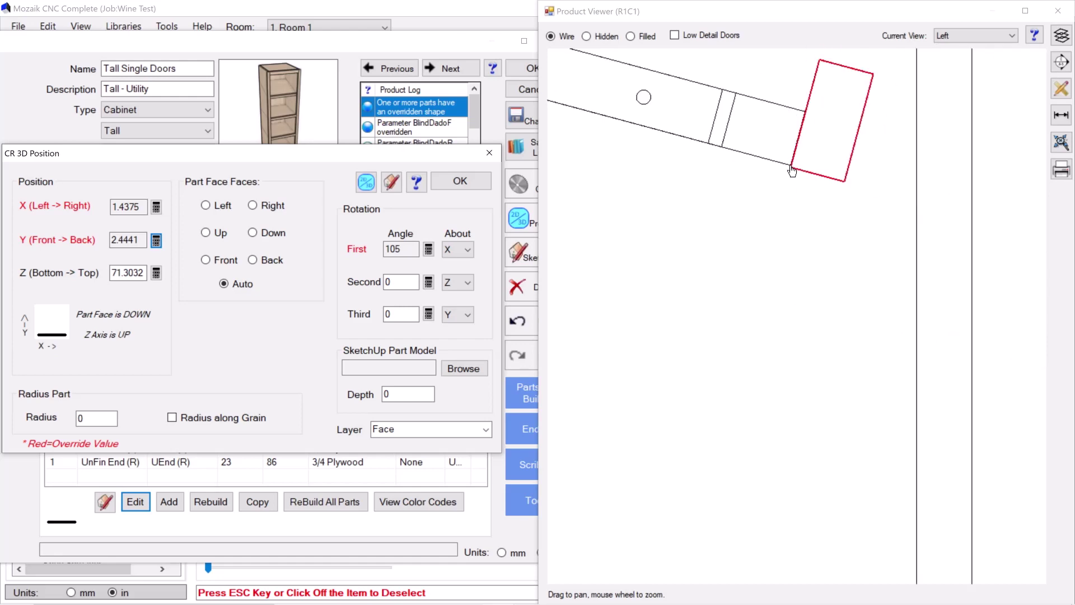
scroll(852, 76, up, 3)
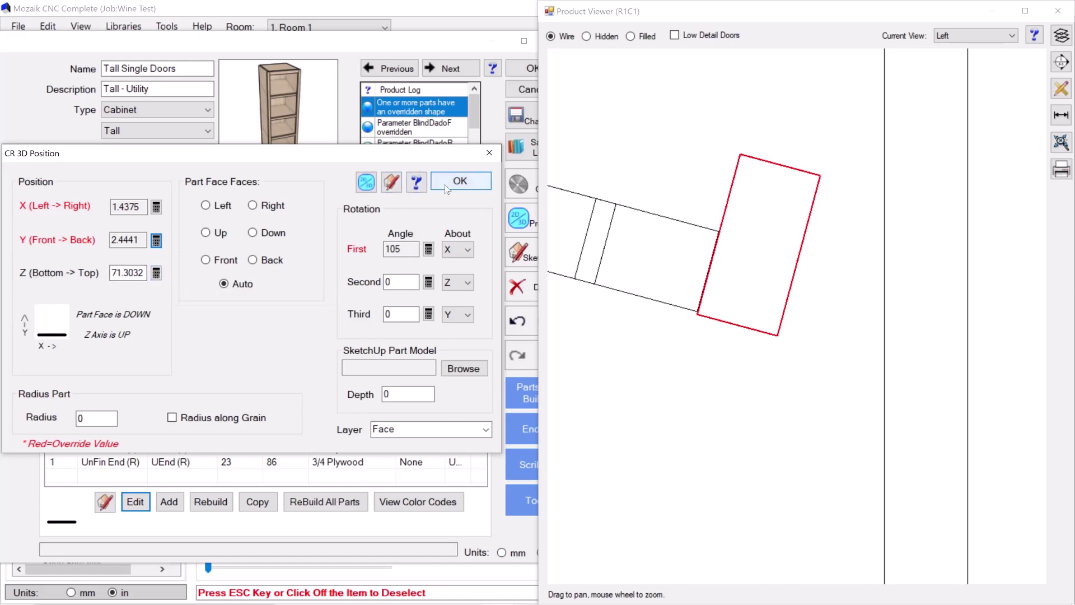
click(461, 180)
Step: In the face frame layout, trial-move the top rail up and down, then undo the move
click(405, 222)
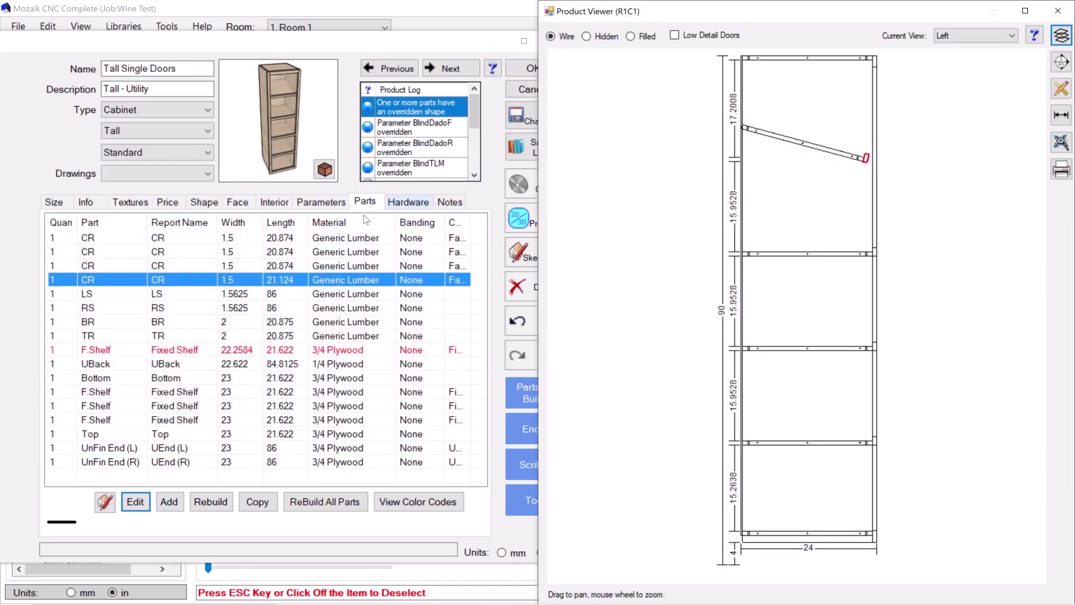
click(244, 208)
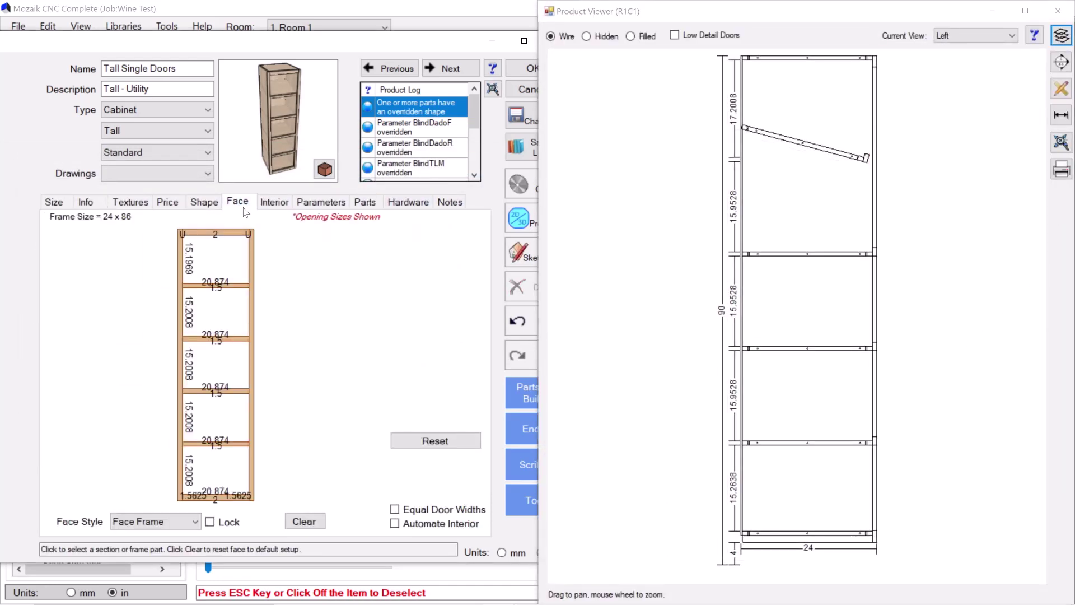
click(217, 287)
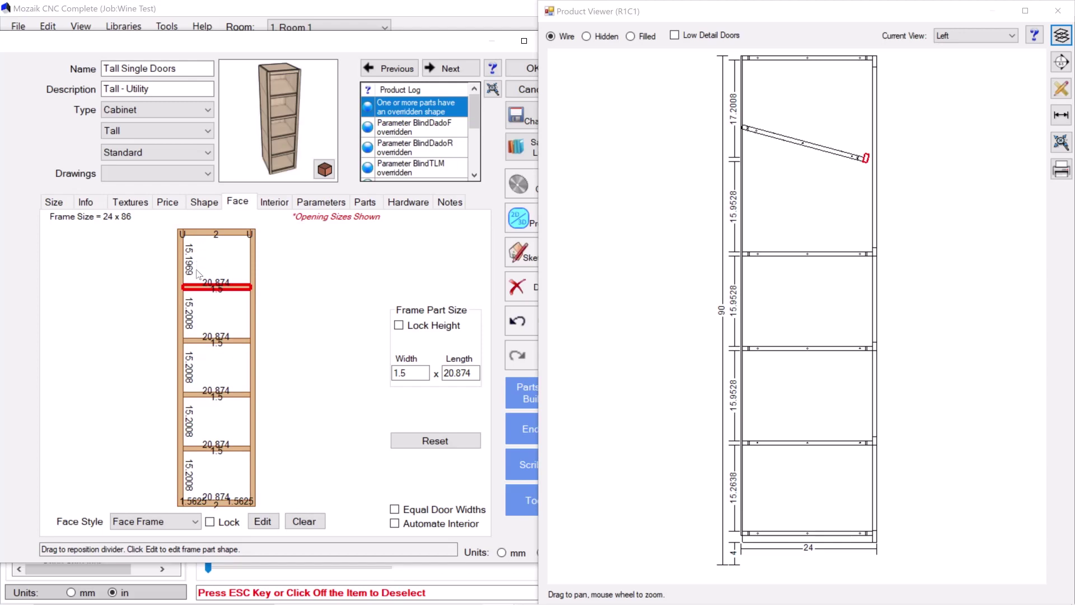
drag(217, 289, 217, 270)
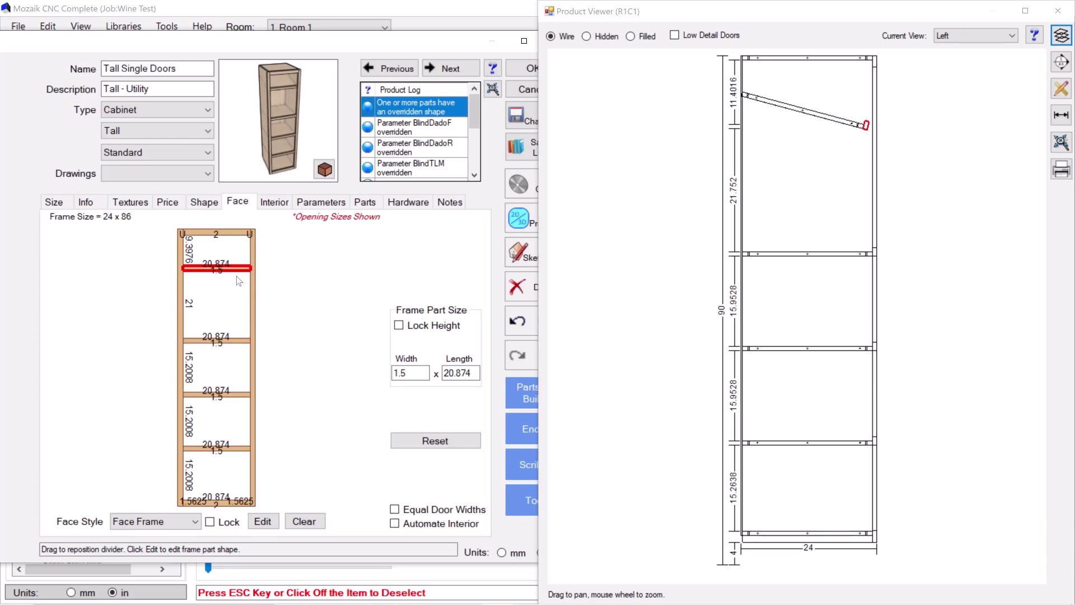
drag(229, 272, 229, 309)
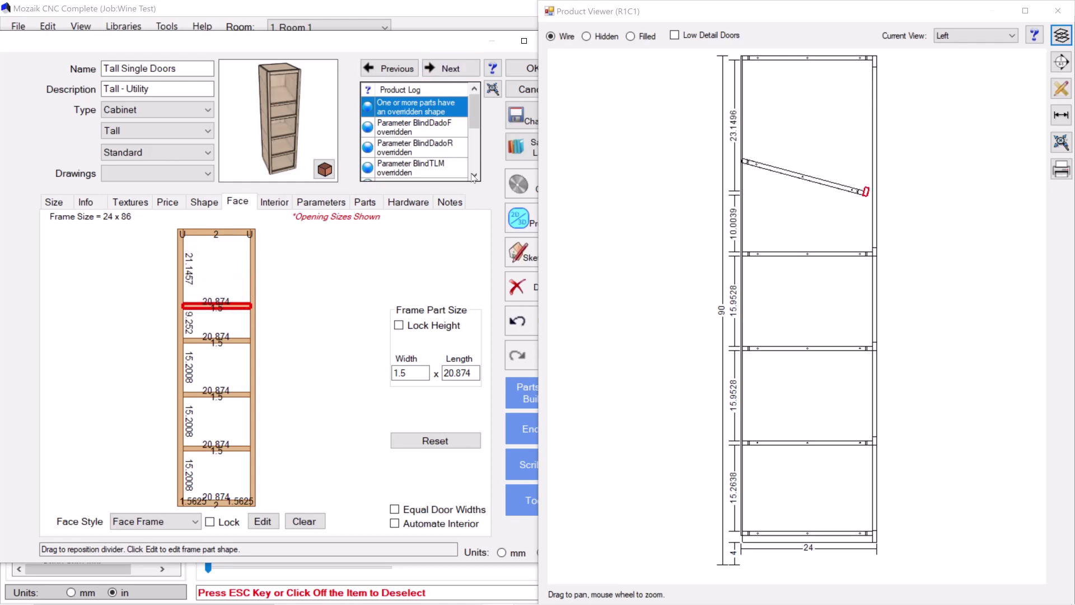
click(518, 323)
Step: Undo once more to restore the original equal face-frame openings
click(519, 323)
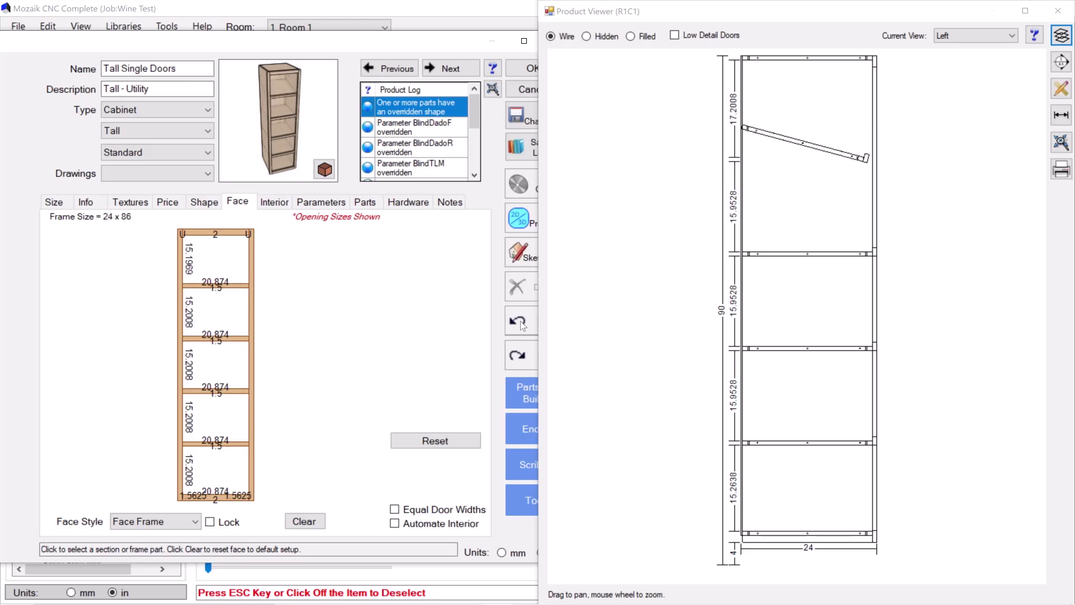
scroll(815, 58, up, 1)
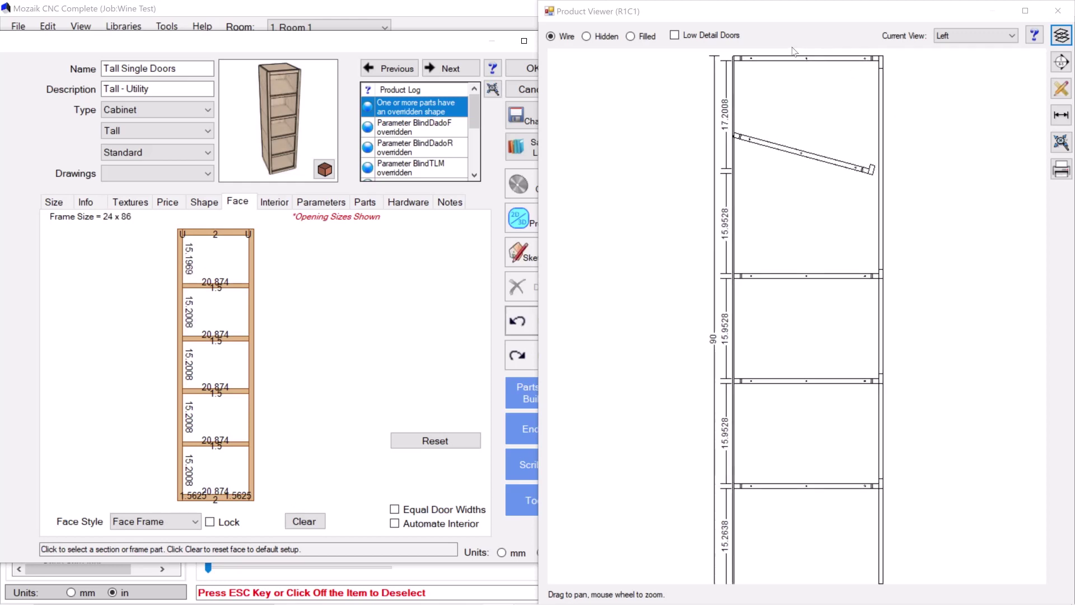
scroll(783, 67, up, 3)
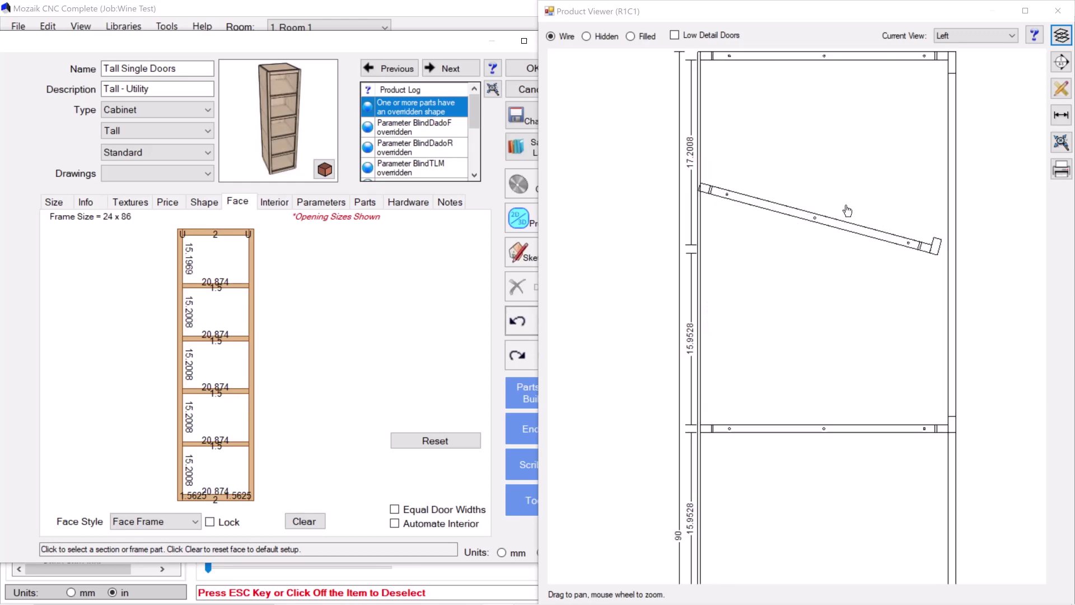
scroll(993, 45, up, 1)
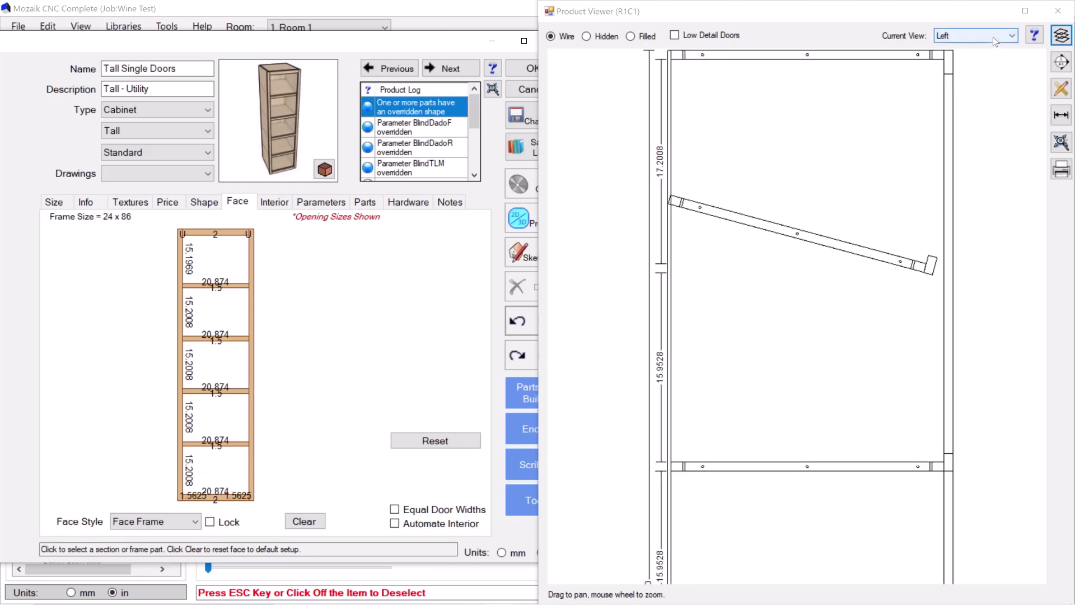
Step: Show the cabinet as a filled perspective close-up of the shelves, then view Parameter Overrides
click(993, 37)
click(946, 89)
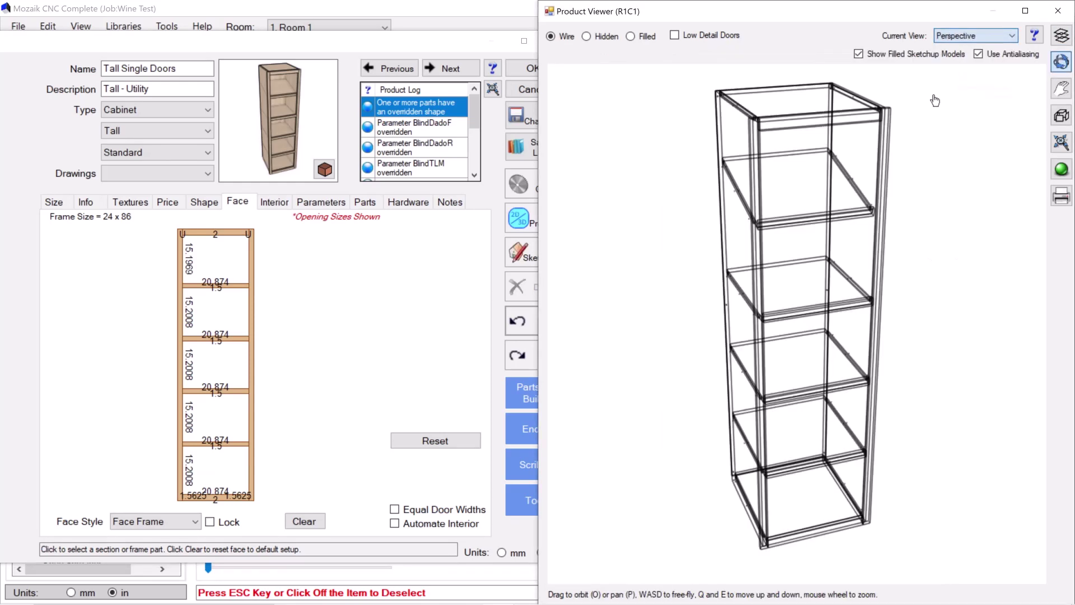
click(631, 36)
drag(931, 149, 952, 155)
key(o)
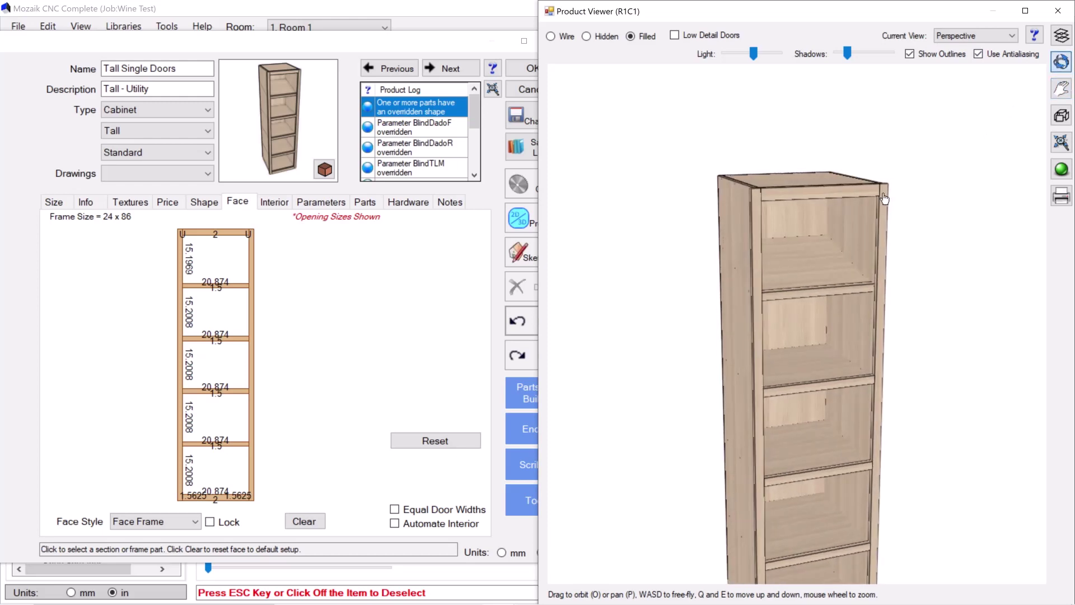
scroll(882, 199, up, 5)
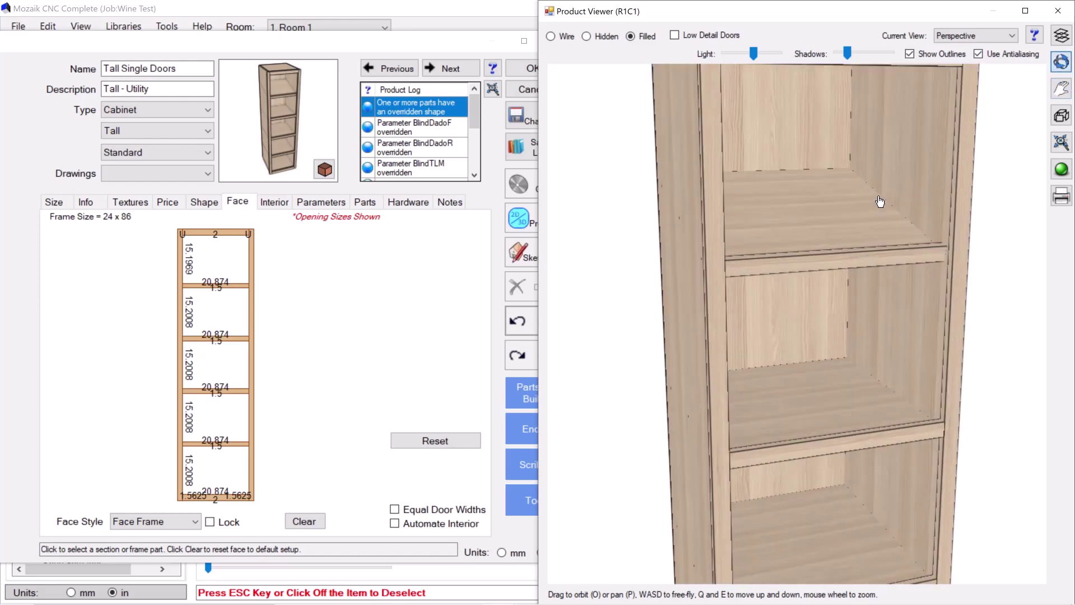
click(321, 203)
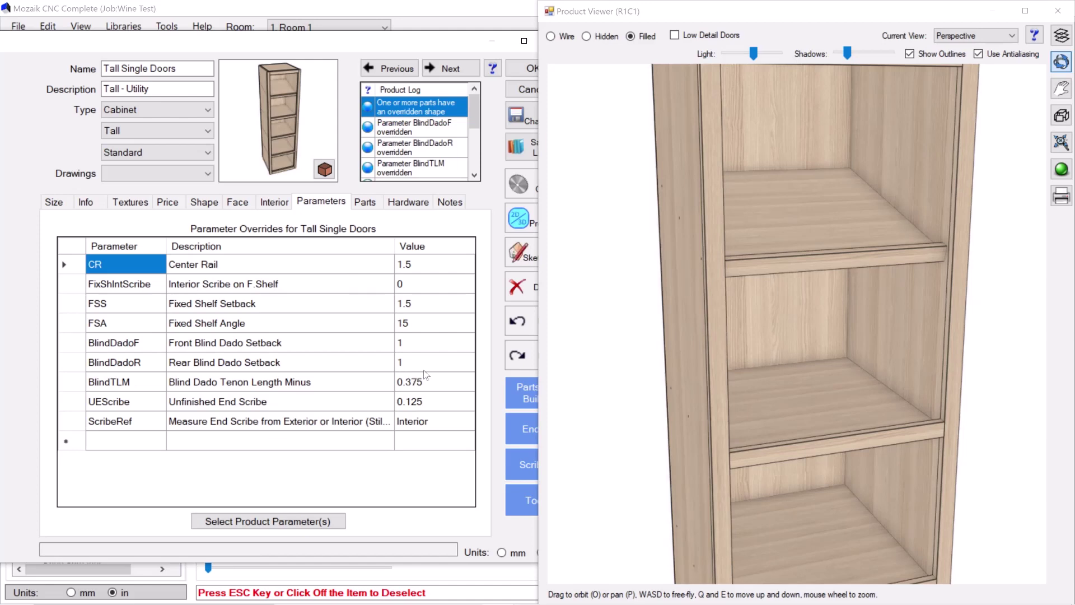
Step: Set Fixed Shelf Angle to 10, then to 20
click(433, 323)
text(10)
key(Return)
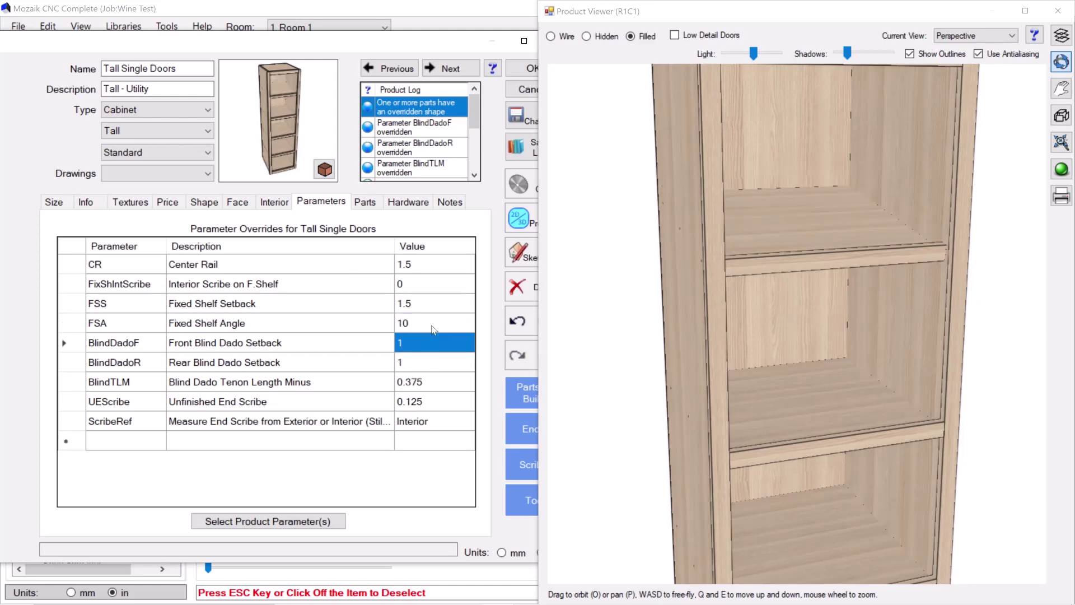
click(420, 324)
text(20)
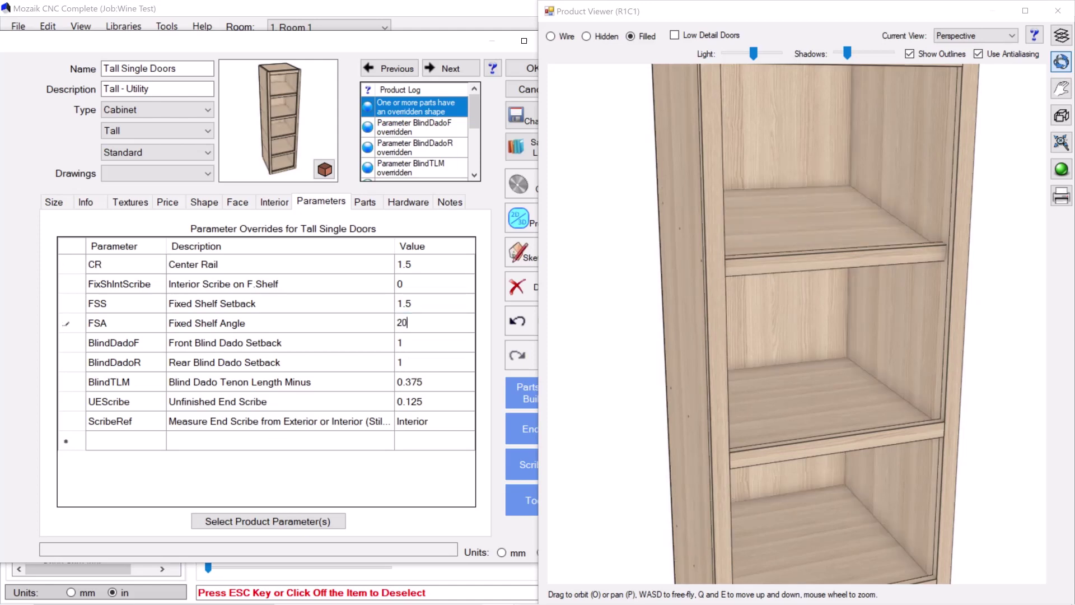
key(Return)
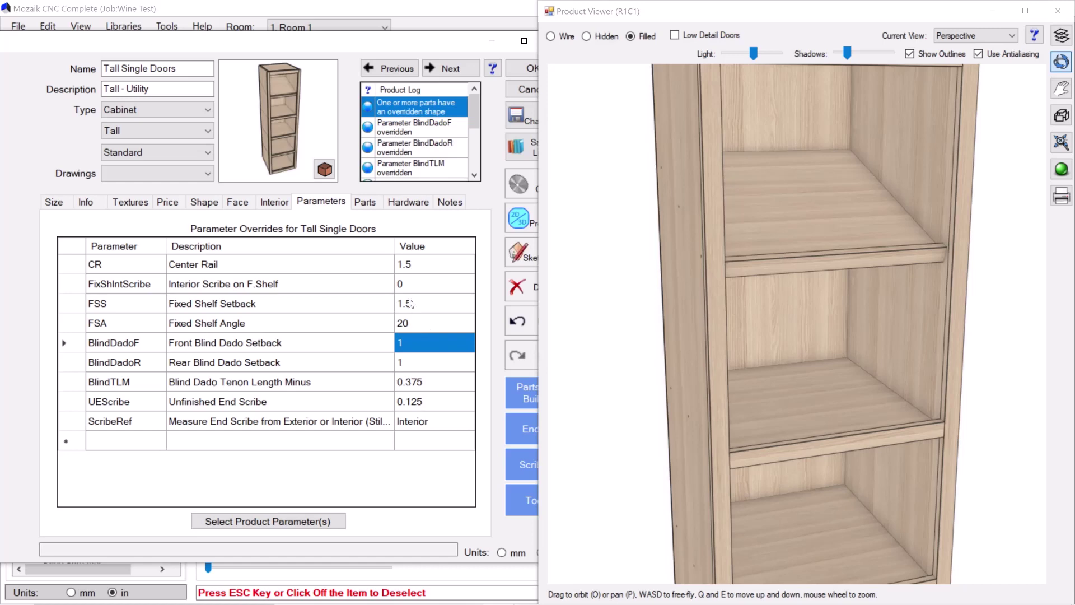
Step: Try a Fixed Shelf Setback of 4, restore it to 1.5, and orbit to a frontal view
click(411, 302)
text(4)
key(Return)
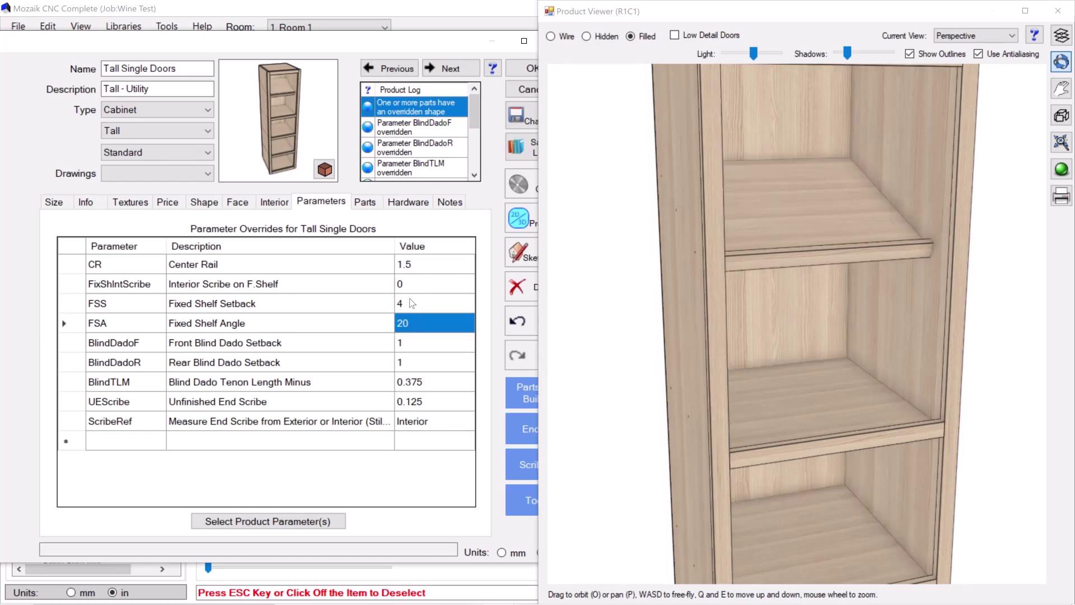
click(417, 303)
text(1)
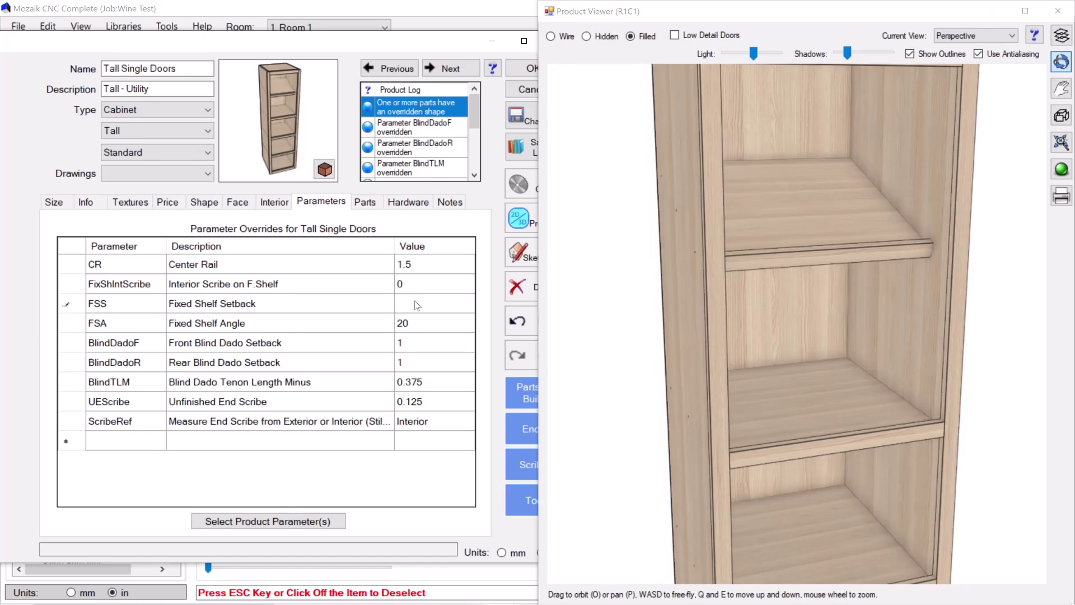
text(.5)
key(Return)
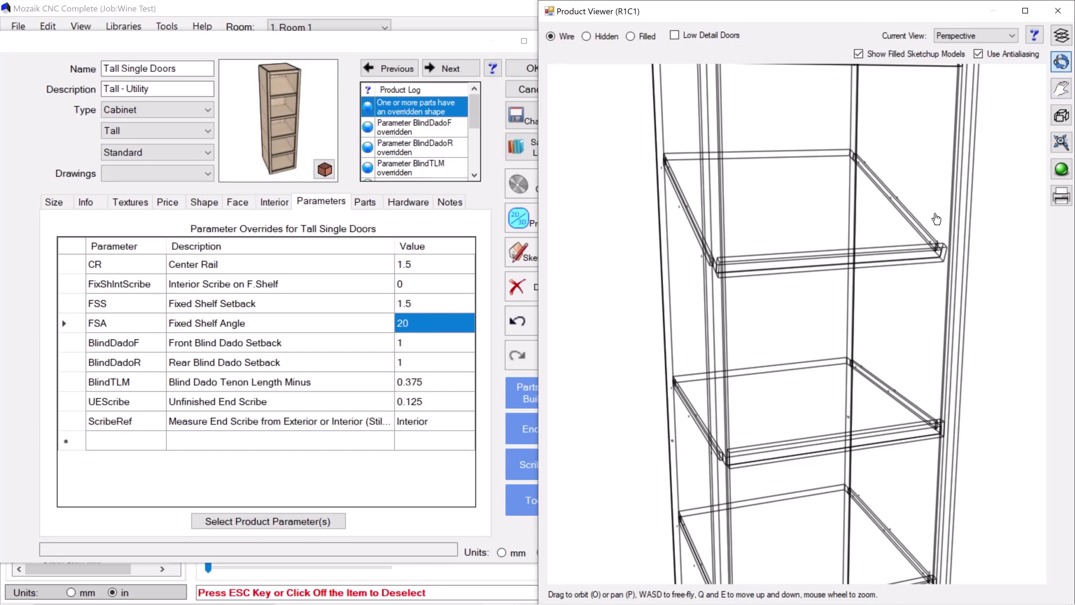
scroll(936, 219, down, 5)
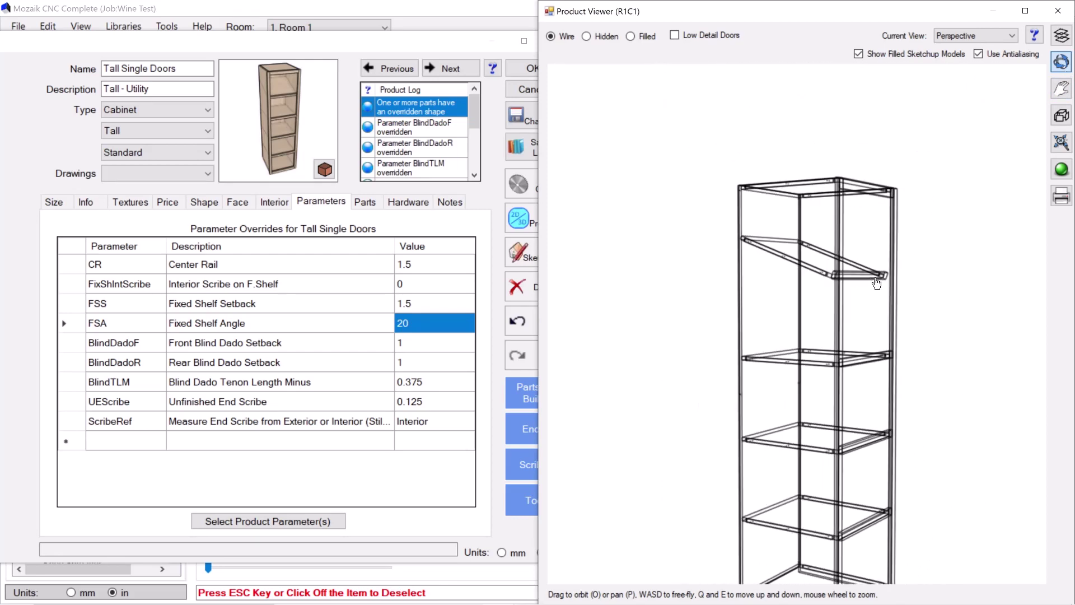
drag(877, 284, 844, 290)
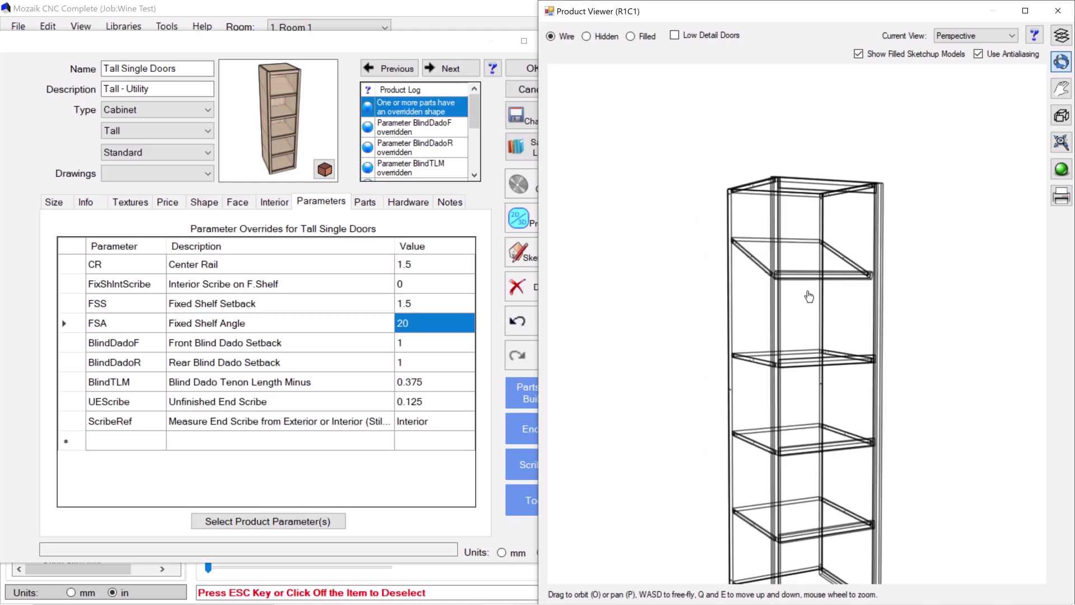